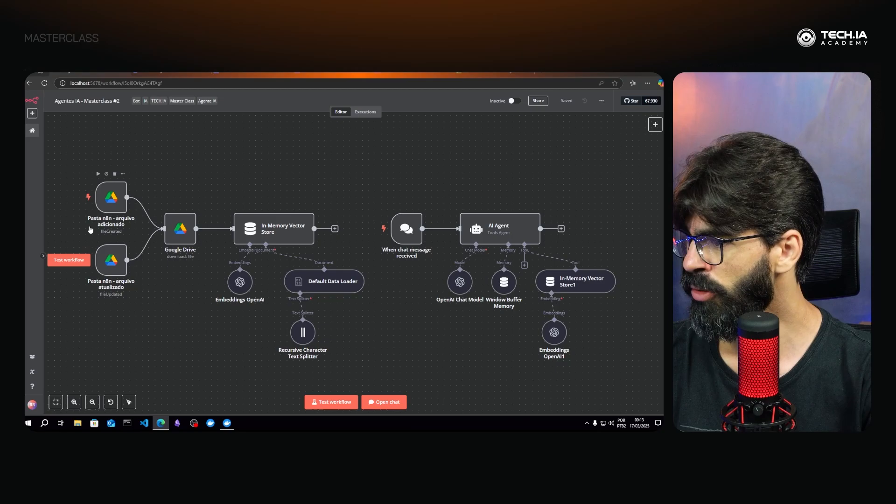
Create a new workflow that starts with a manual trigger and reposition the trigger node toward the canvas's upper-left area.
{"action": "mouse_move", "coordinate": [99, 227]}
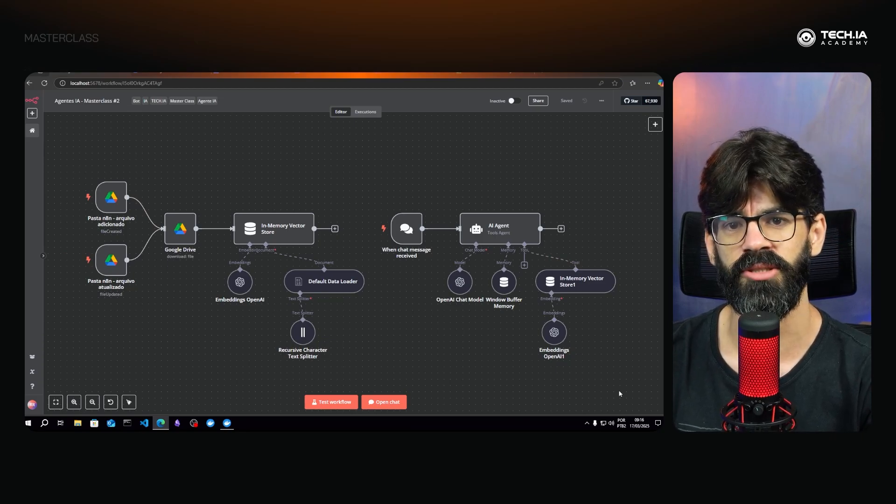
{"action": "left_click", "coordinate": [33, 131]}
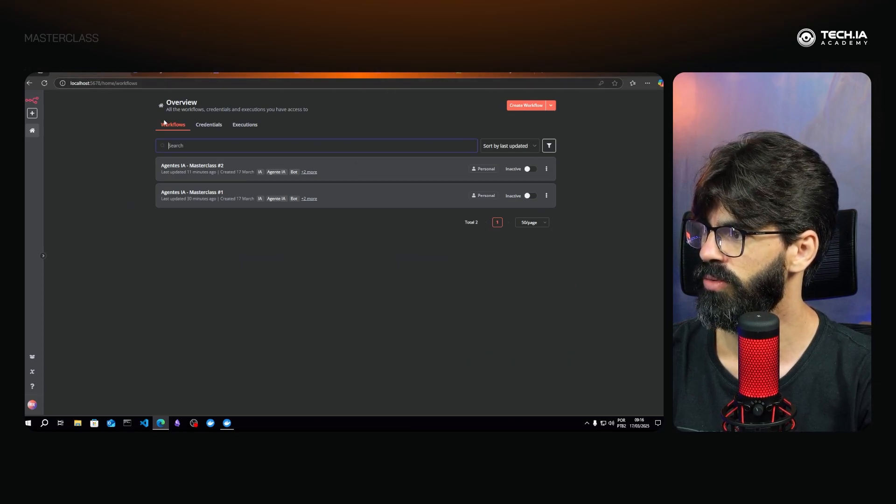
{"action": "left_click", "coordinate": [517, 107]}
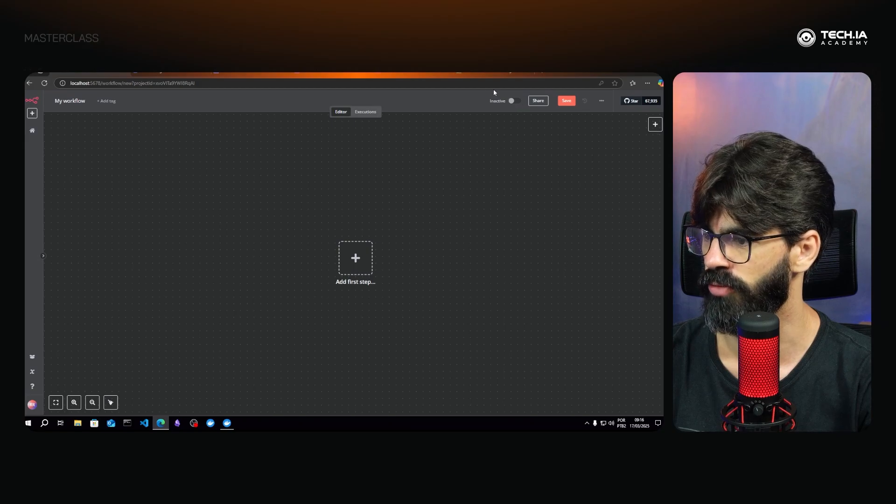
{"action": "left_click", "coordinate": [355, 257]}
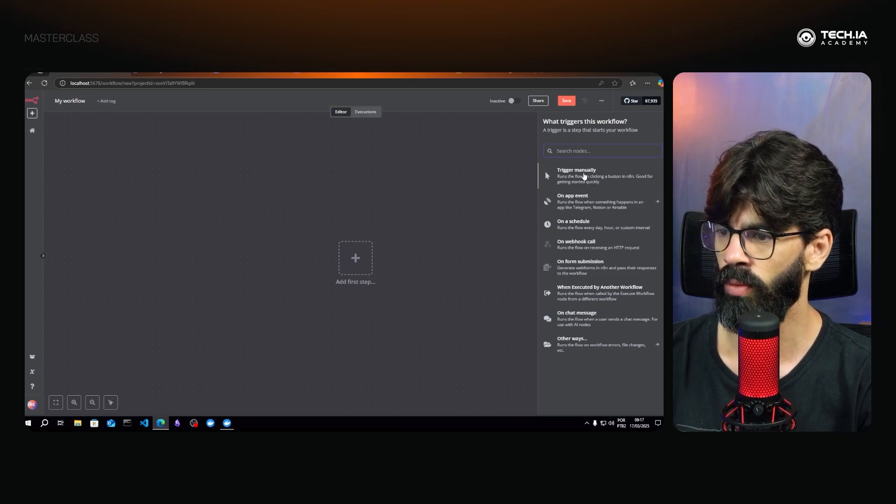
{"action": "left_click", "coordinate": [582, 177]}
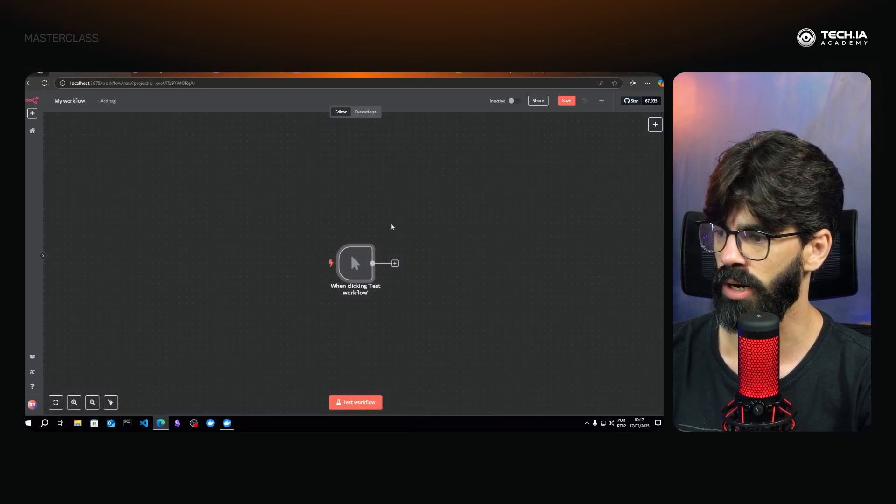
{"action": "left_click_drag", "start_coordinate": [356, 256], "coordinate": [220, 231]}
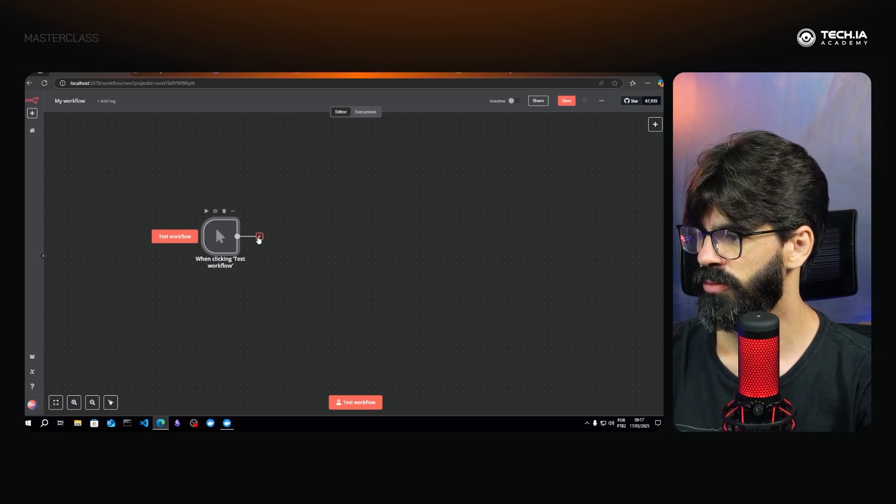
Add a Google Drive node with the Download file action after the manual trigger, searching the nodes for "drive".
{"action": "left_click", "coordinate": [260, 237]}
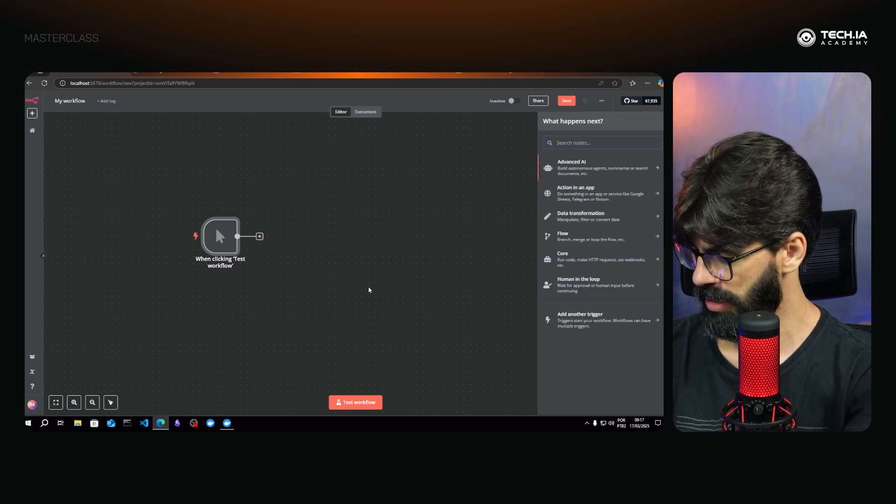
{"action": "type", "text": "drive"}
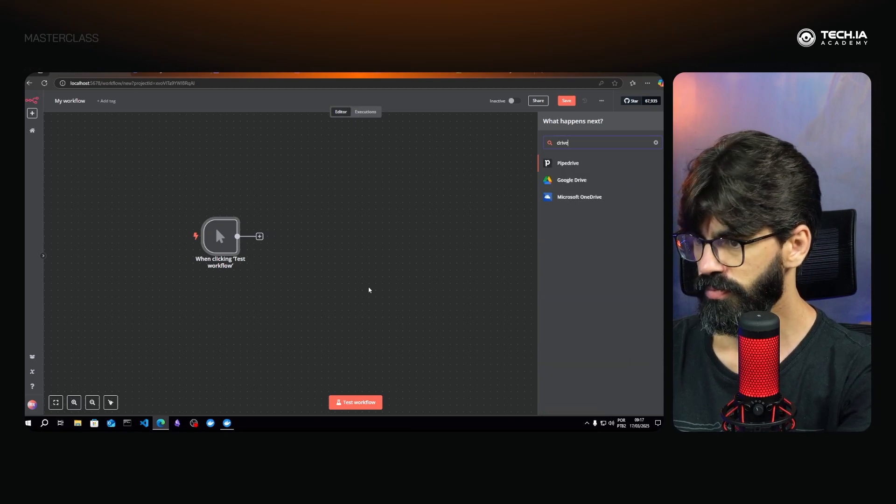
{"action": "left_click", "coordinate": [590, 180]}
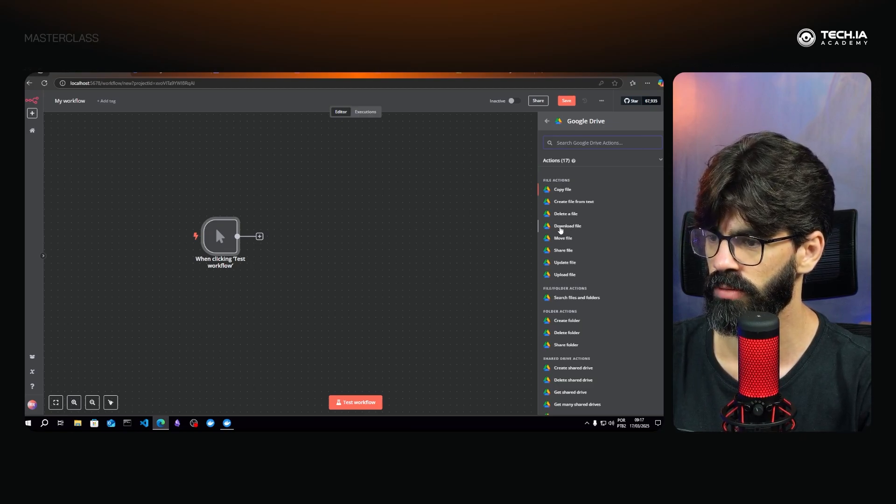
{"action": "left_click", "coordinate": [560, 227]}
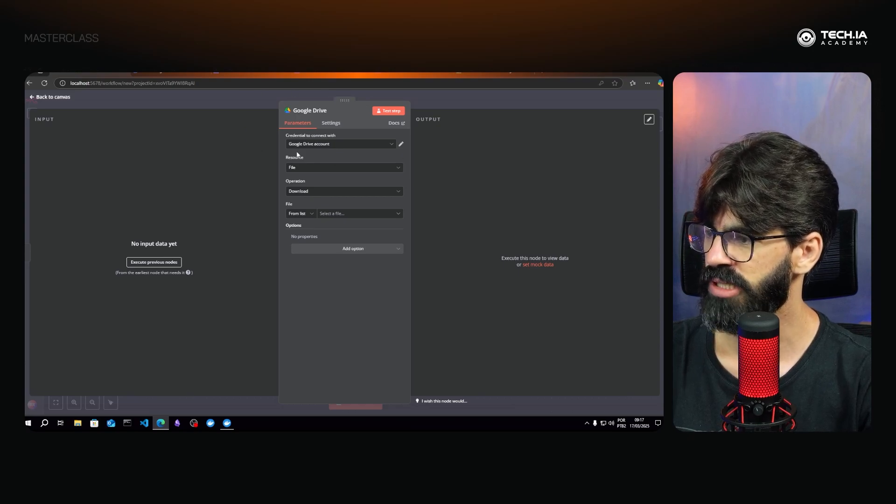
Open a new credential form for the Google Drive node and review its OAuth2 connection fields.
{"action": "left_click", "coordinate": [349, 144]}
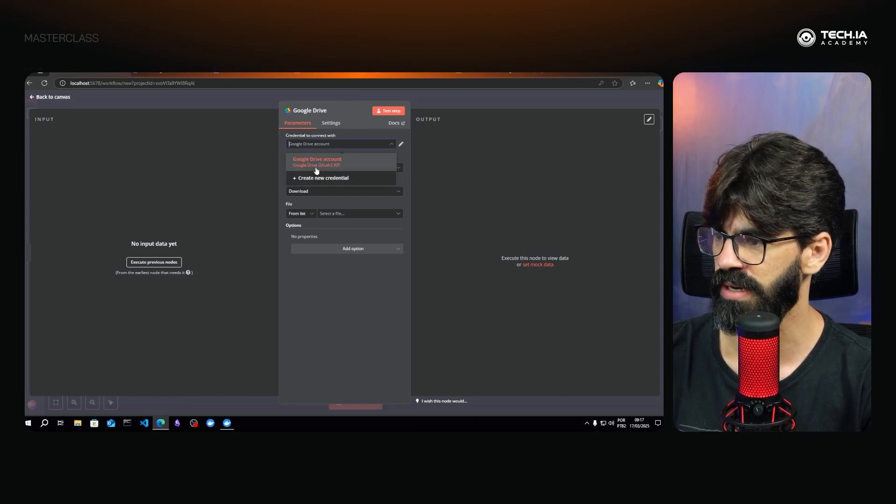
{"action": "left_click", "coordinate": [326, 182]}
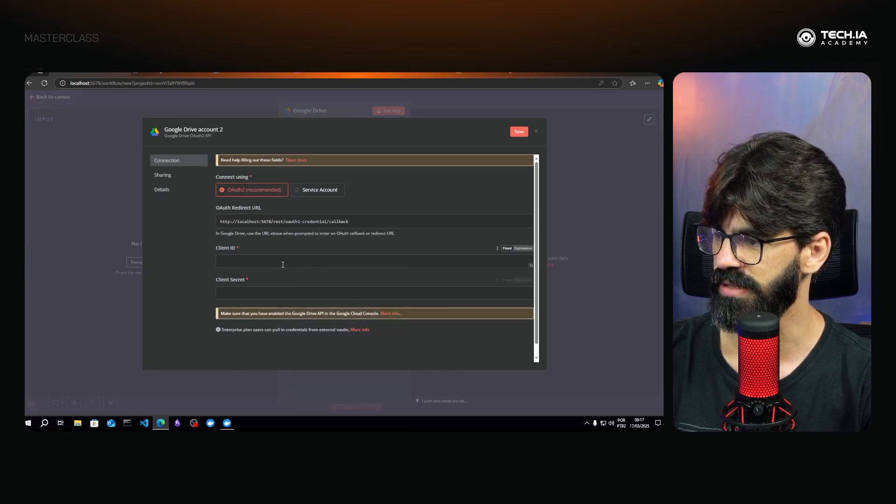
{"action": "scroll", "coordinate": [281, 260], "scroll_direction": "down", "scroll_amount": 1}
{"action": "scroll", "coordinate": [261, 273], "scroll_direction": "up", "scroll_amount": 1}
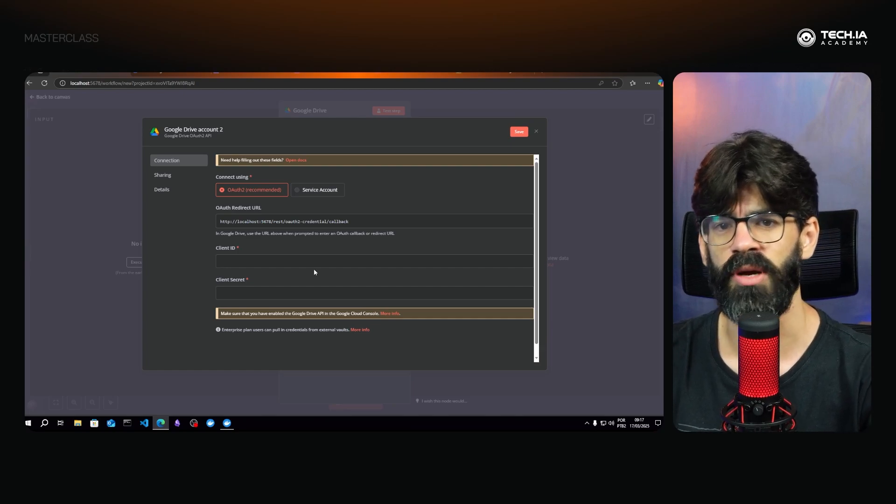
Read the n8n documentation on Google OAuth2 single service setup and close the new credential form without connecting.
{"action": "left_click", "coordinate": [293, 164]}
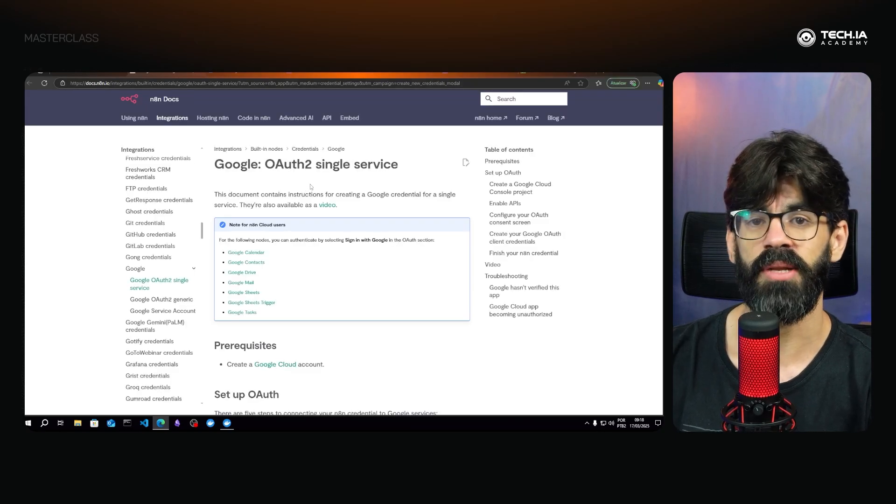
{"action": "scroll", "coordinate": [370, 224], "scroll_direction": "down", "scroll_amount": 10}
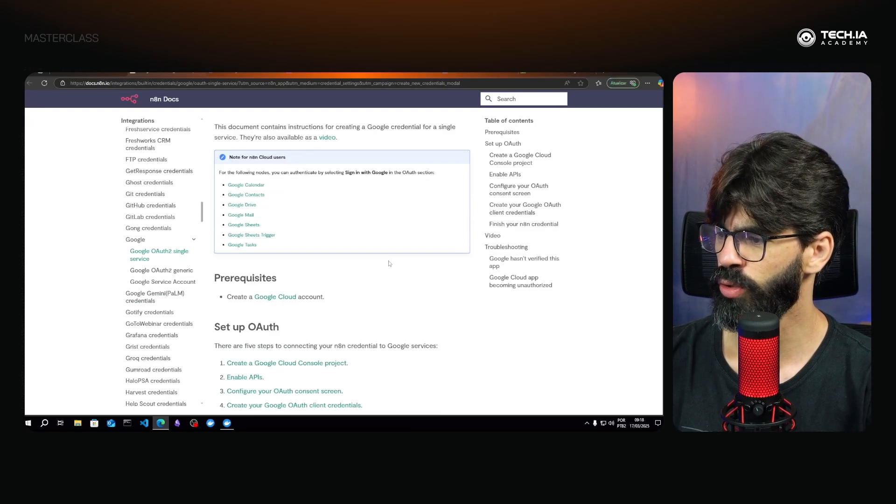
{"action": "scroll", "coordinate": [407, 270], "scroll_direction": "down", "scroll_amount": 15}
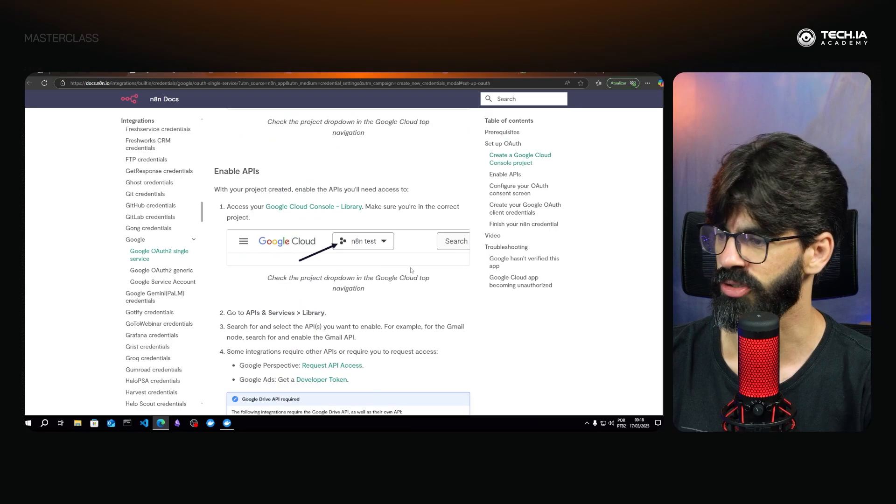
{"action": "scroll", "coordinate": [416, 268], "scroll_direction": "down", "scroll_amount": 5}
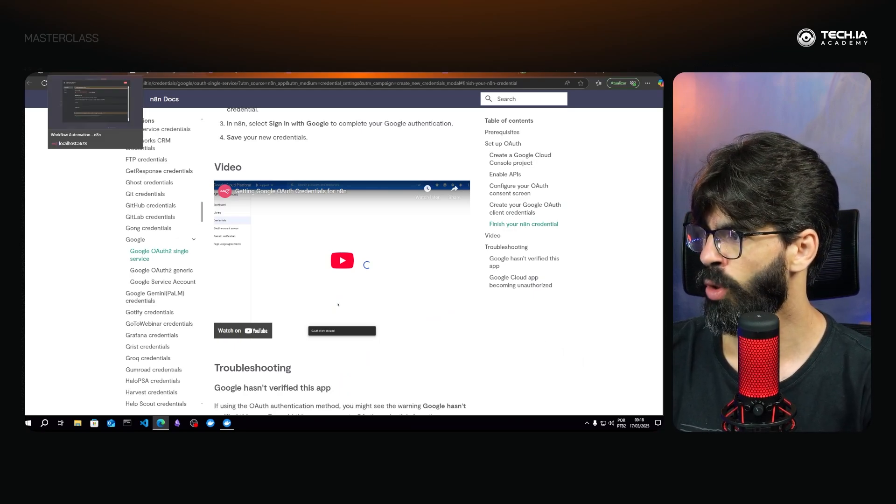
{"action": "left_click", "coordinate": [88, 74]}
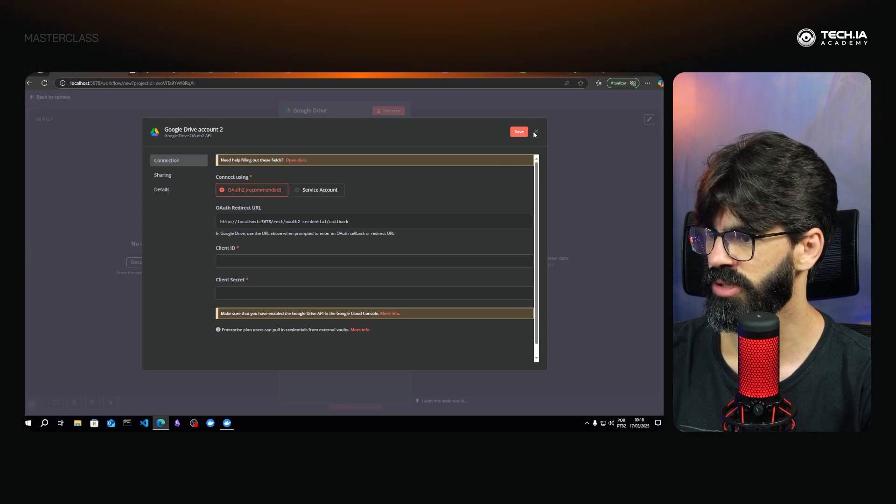
{"action": "left_click", "coordinate": [536, 133]}
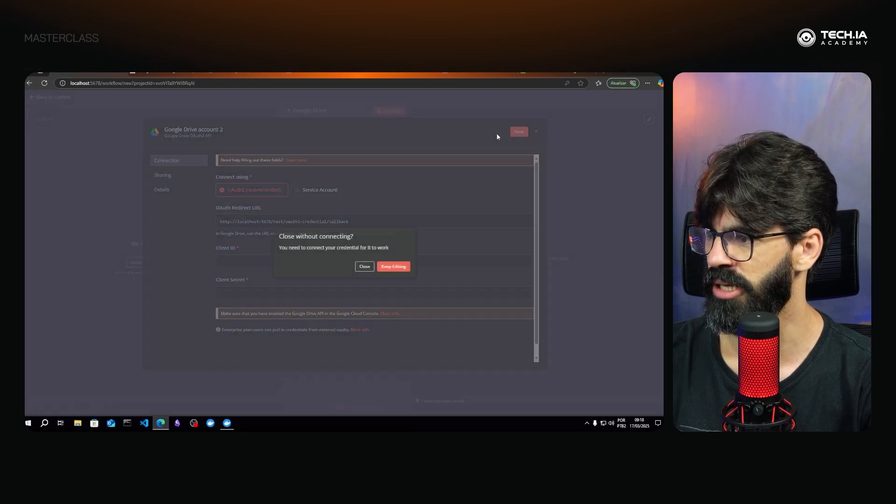
{"action": "left_click", "coordinate": [364, 267]}
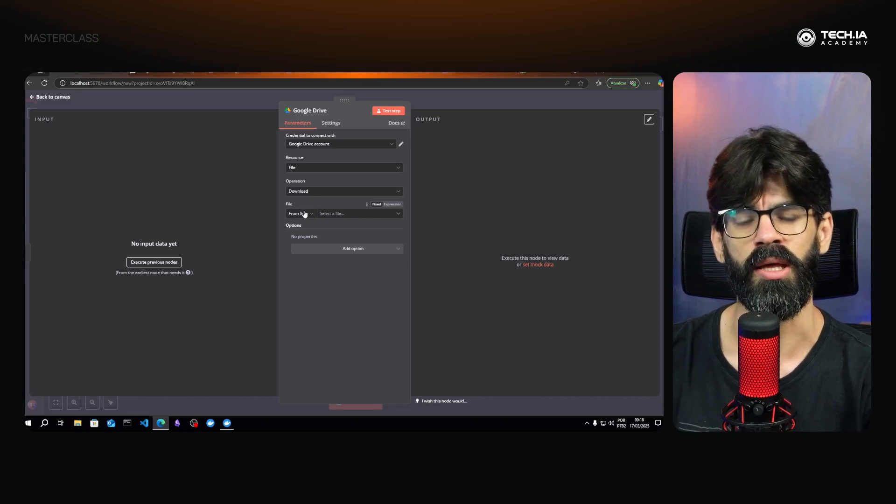
Look through the Drive file list and set the node's File selection mode to By ID.
{"action": "left_click", "coordinate": [334, 214]}
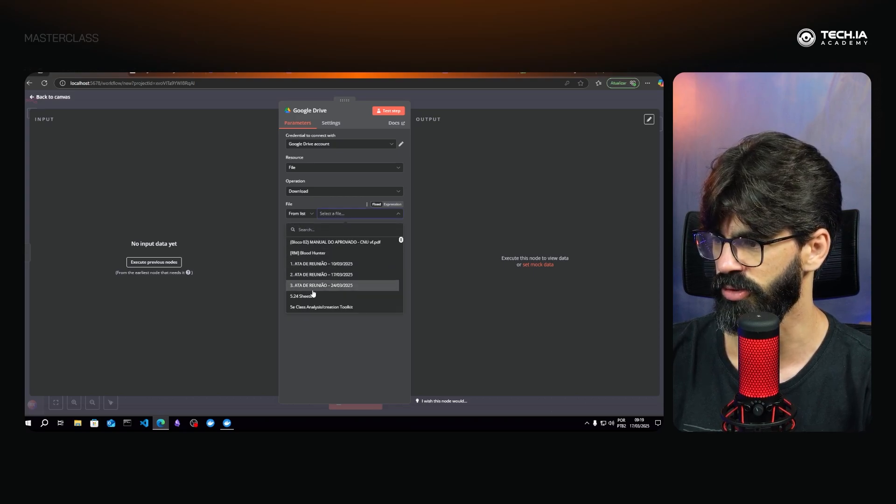
{"action": "scroll", "coordinate": [340, 281], "scroll_direction": "down", "scroll_amount": 3}
{"action": "scroll", "coordinate": [340, 280], "scroll_direction": "up", "scroll_amount": 3}
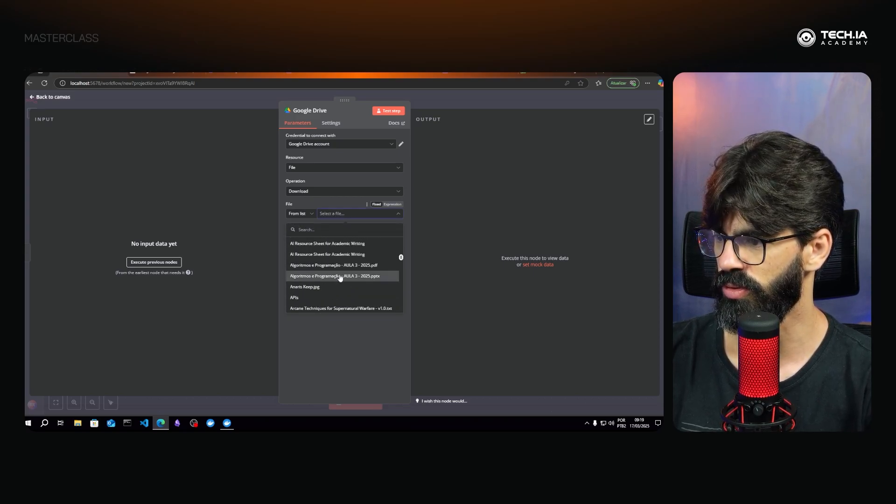
{"action": "left_click", "coordinate": [333, 346]}
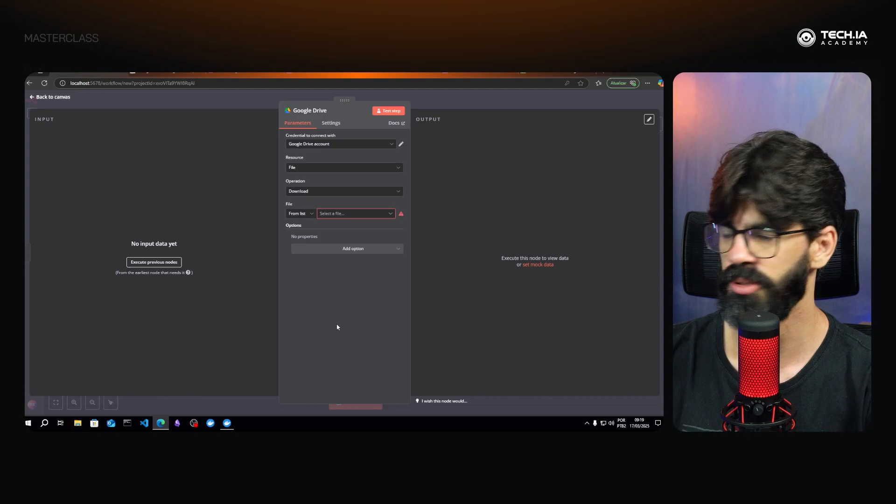
{"action": "left_click", "coordinate": [307, 214]}
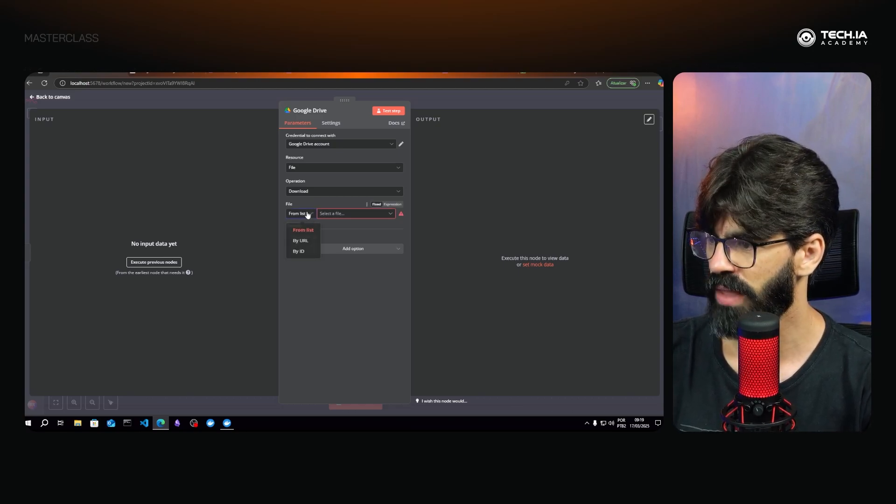
{"action": "left_click", "coordinate": [298, 254]}
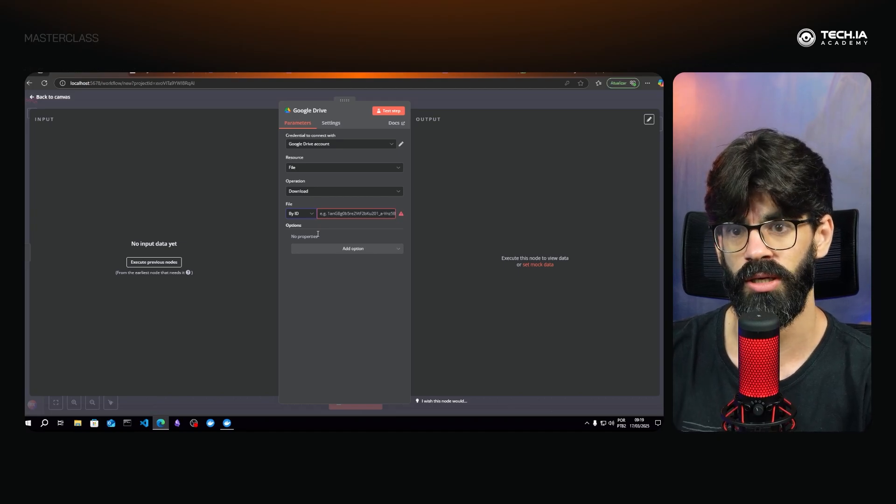
Look over the open meeting-minutes documents in Google Docs, including those dated 10/03/2025 and 17/03/2025.
{"action": "left_click", "coordinate": [327, 73]}
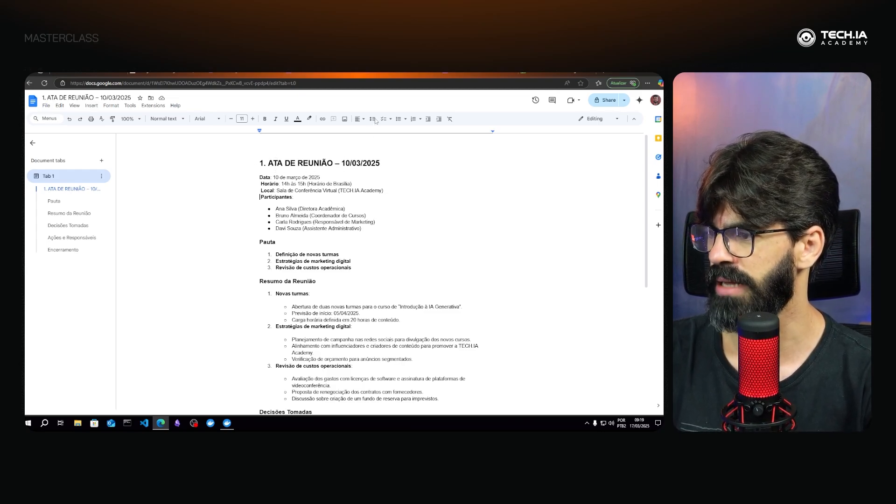
{"action": "key", "text": "ctrl+Tab"}
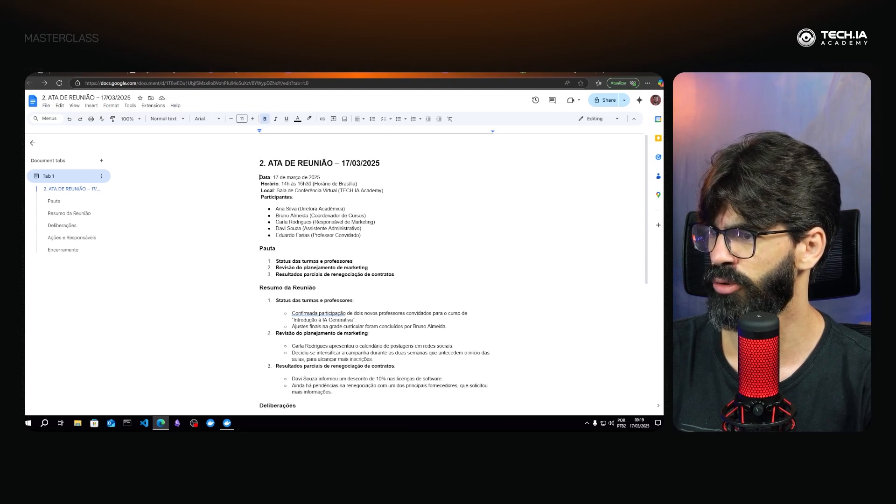
{"action": "key", "text": "ctrl+Tab"}
{"action": "key", "text": "ctrl+Tab"}
{"action": "key", "text": "ctrl+Tab"}
{"action": "key", "text": "ctrl+Tab"}
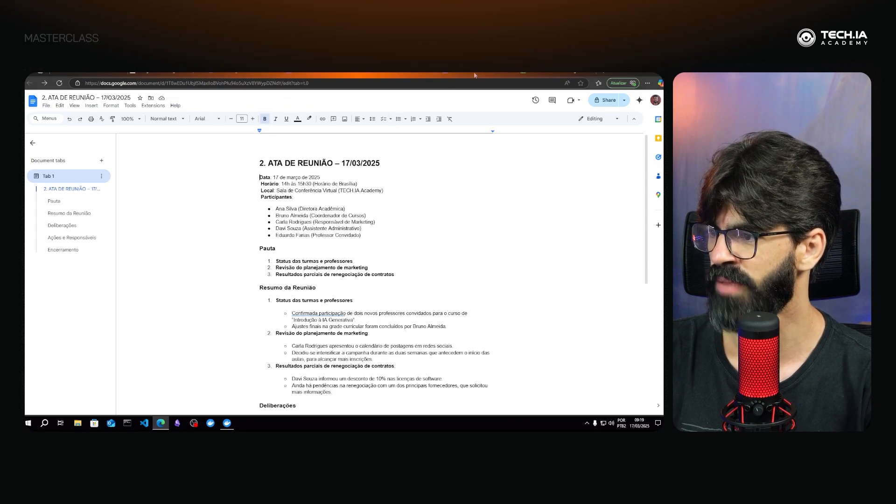
Switch to Google Drive, upload "1. ATA DE REUNIÃO – 10_03_2025.docx" into the n8n folder and open the uploaded file.
{"action": "left_click", "coordinate": [544, 73]}
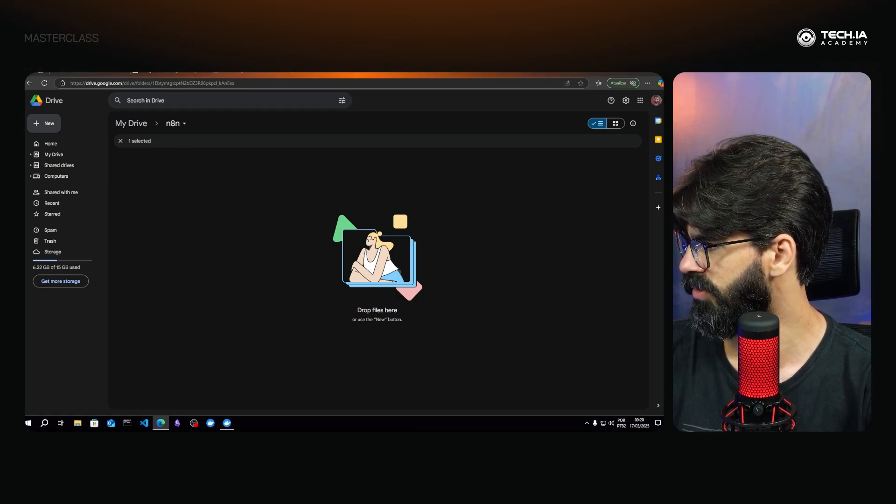
{"action": "left_click_drag", "start_coordinate": [172, 173], "coordinate": [177, 186]}
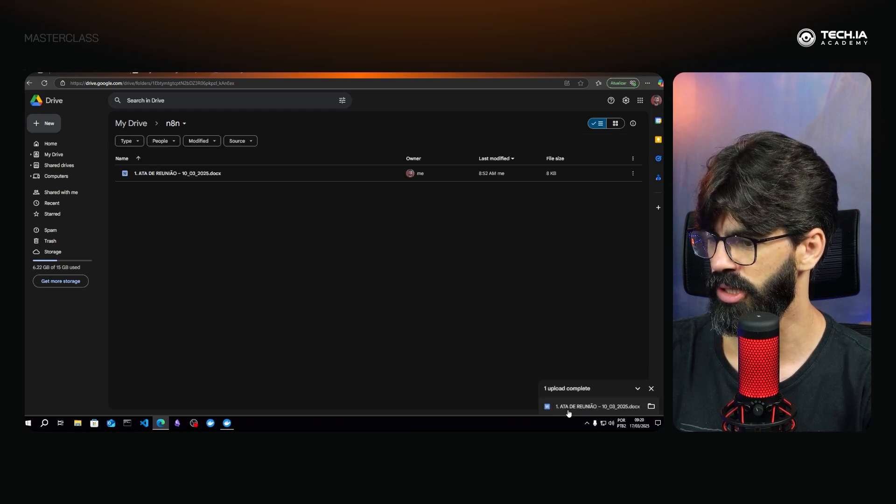
{"action": "double_click", "coordinate": [164, 173]}
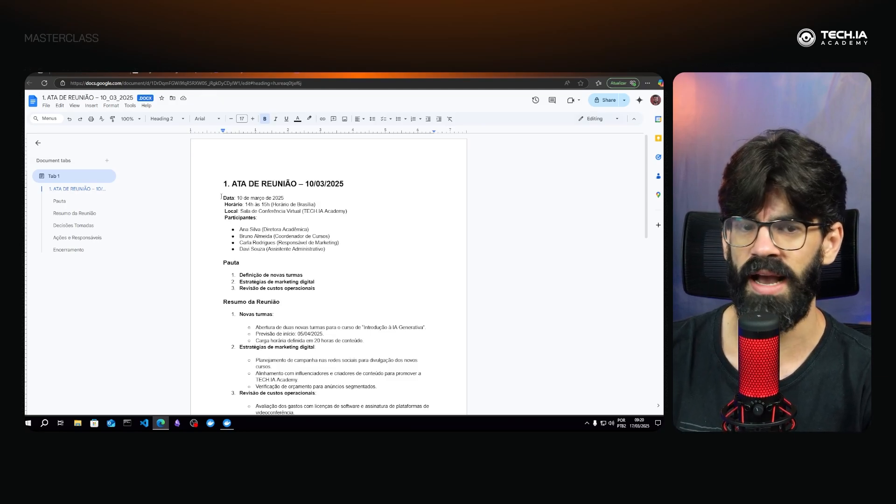
Copy the document's file ID from its URL and return to the Google Drive node in n8n.
{"action": "left_click", "coordinate": [151, 84]}
{"action": "left_click_drag", "start_coordinate": [157, 83], "coordinate": [241, 83]}
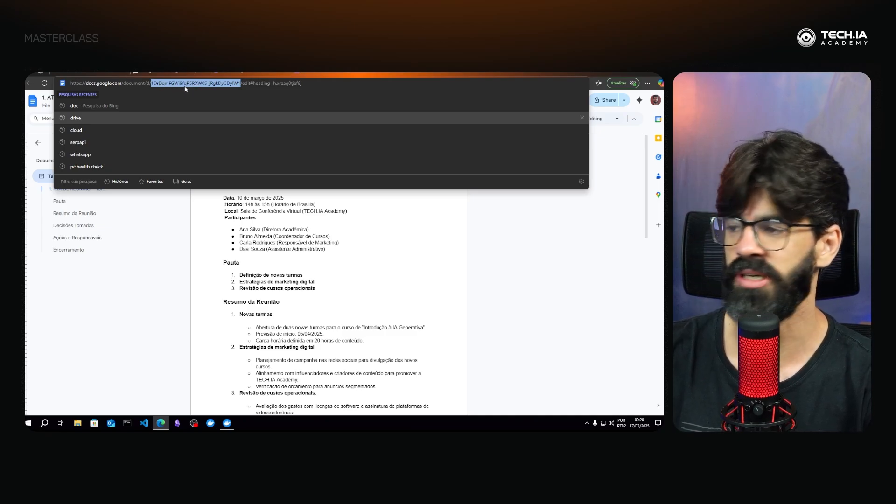
{"action": "right_click", "coordinate": [183, 86]}
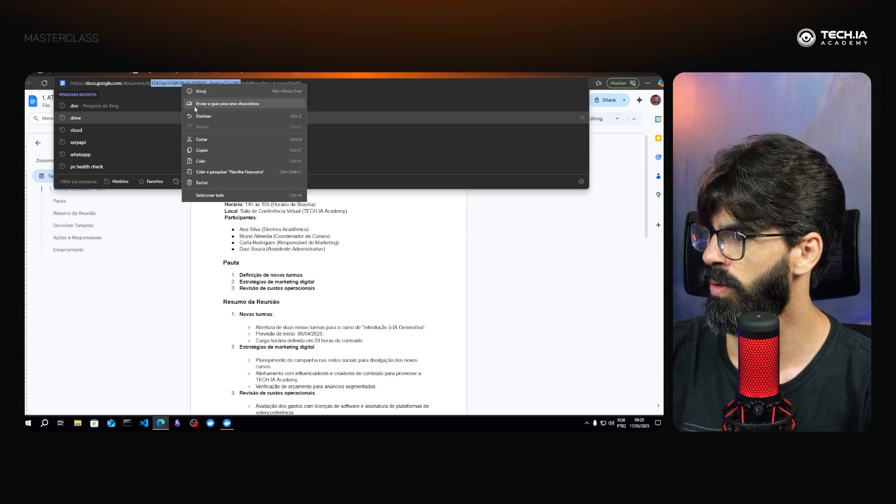
{"action": "left_click", "coordinate": [202, 150]}
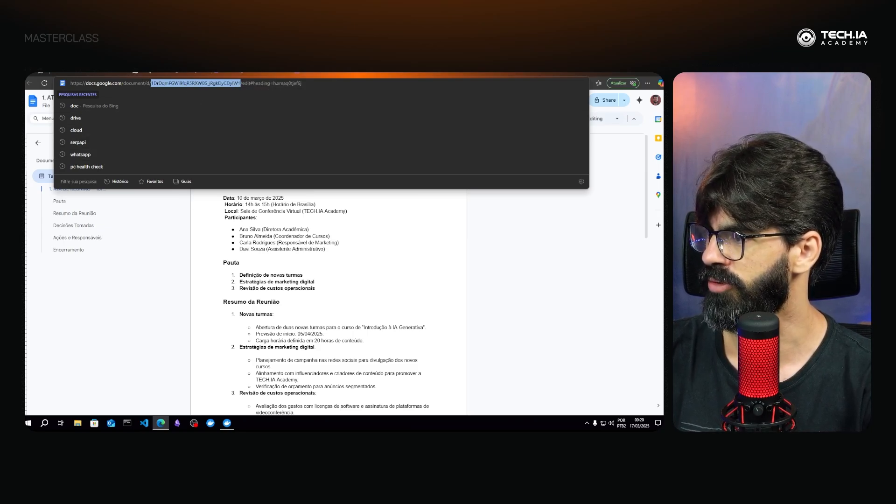
{"action": "left_click", "coordinate": [89, 74]}
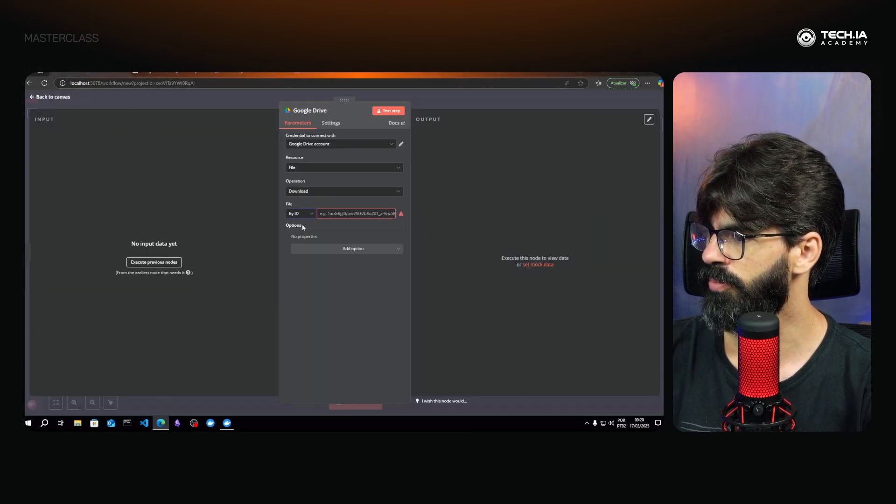
Paste the copied file ID into the Google Drive download node, test it, check the returned file details and return to the canvas.
{"action": "left_click", "coordinate": [329, 210]}
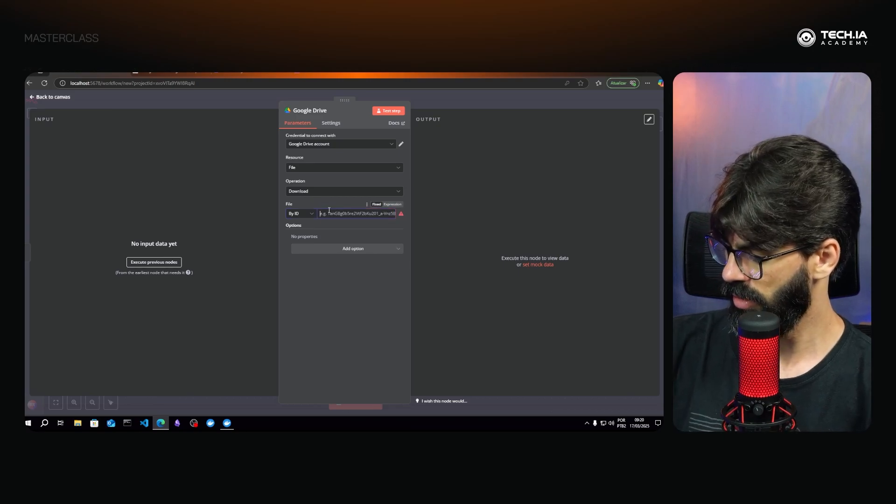
{"action": "key", "text": "ctrl+v"}
{"action": "left_click", "coordinate": [350, 272]}
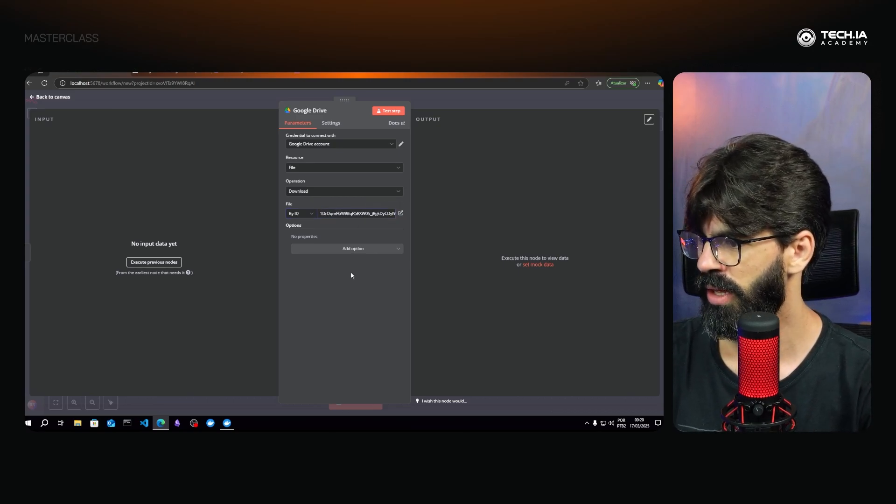
{"action": "left_click", "coordinate": [387, 112]}
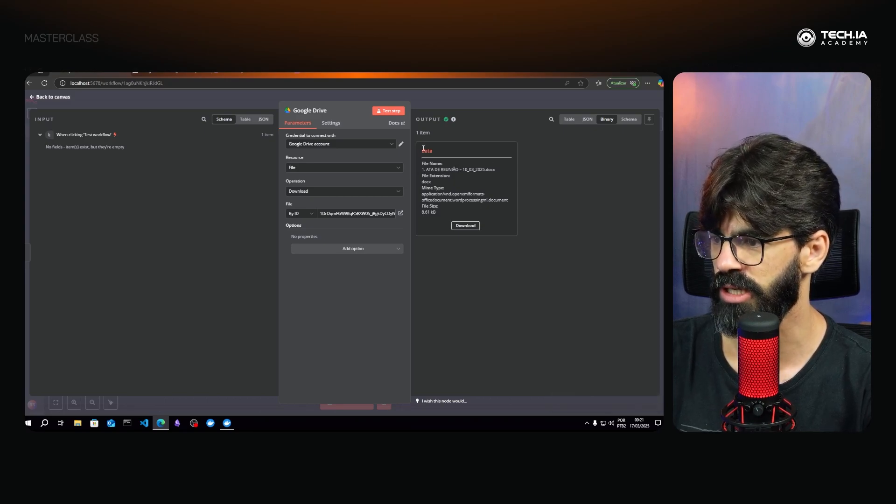
{"action": "left_click_drag", "start_coordinate": [423, 169], "coordinate": [495, 169]}
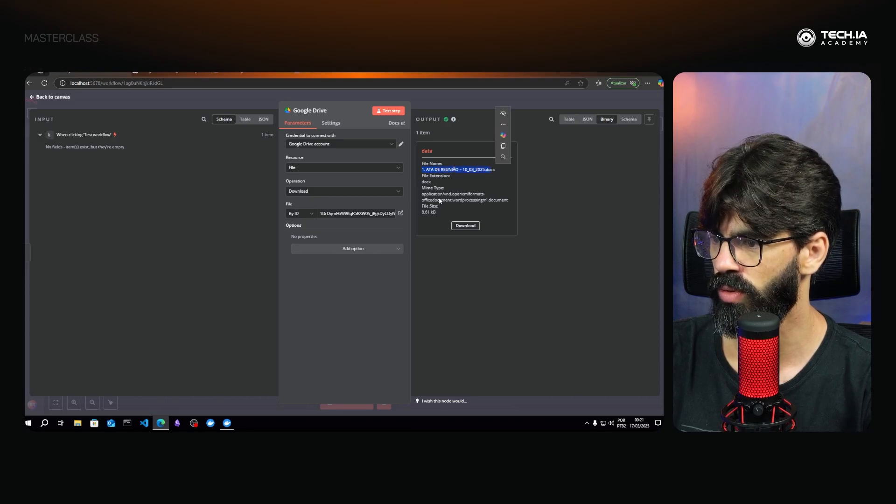
{"action": "left_click", "coordinate": [440, 200]}
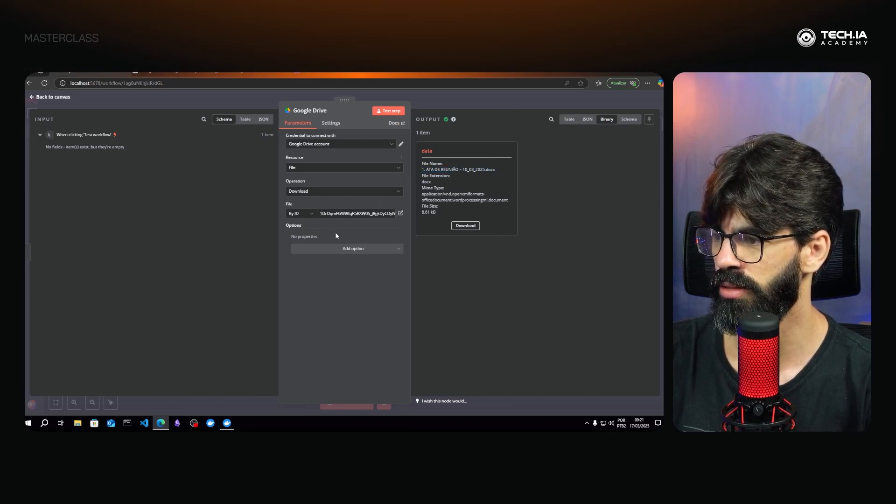
{"action": "left_click", "coordinate": [502, 102]}
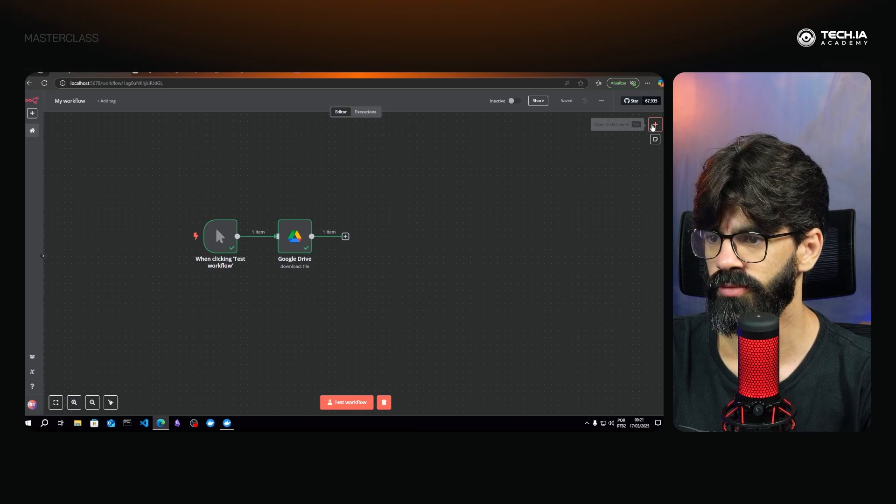
Add a Simple Vector Store node with the "Add documents to vector store" action, connect Google Drive's output to it and review its parameters.
{"action": "left_click", "coordinate": [653, 125]}
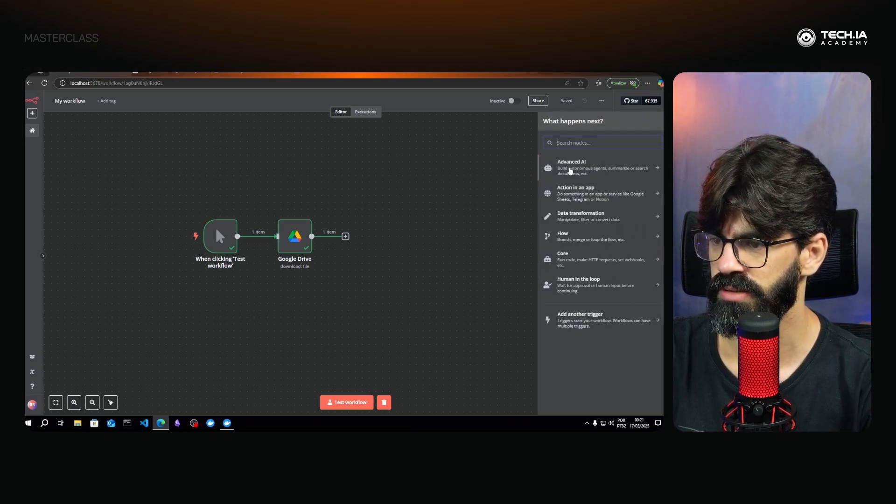
{"action": "left_click", "coordinate": [570, 171]}
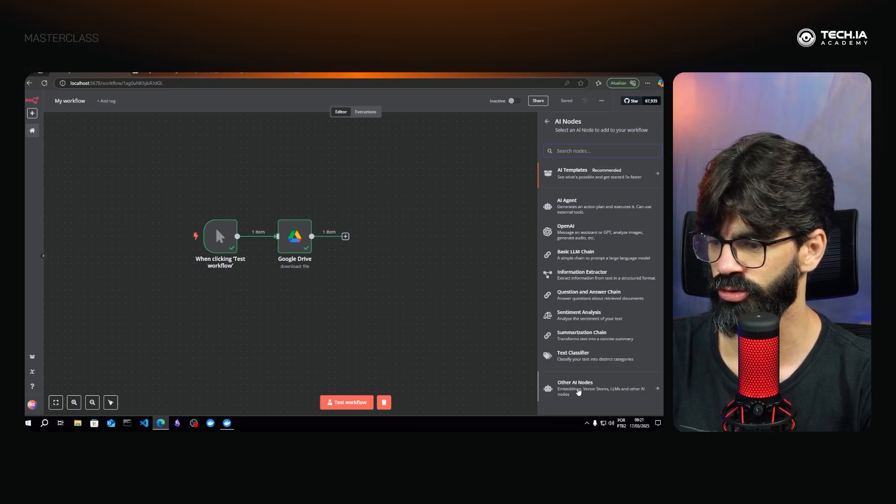
{"action": "left_click", "coordinate": [578, 391]}
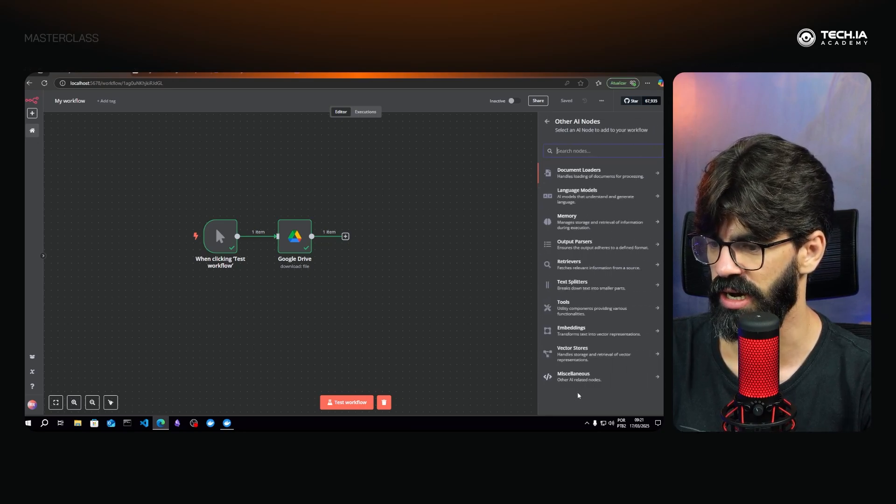
{"action": "left_click", "coordinate": [577, 355]}
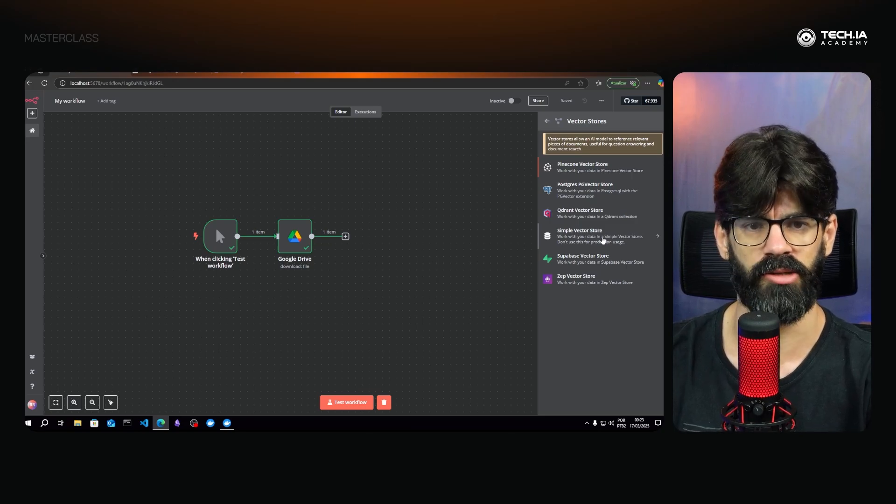
{"action": "left_click", "coordinate": [576, 239]}
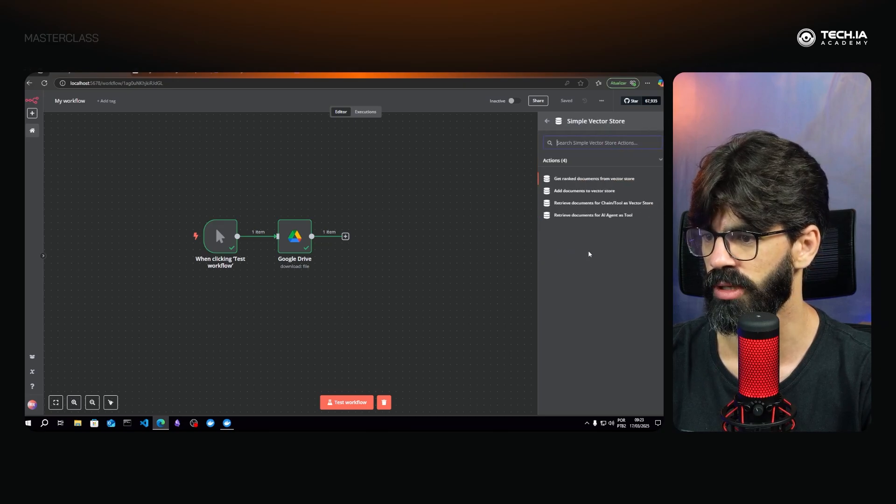
{"action": "left_click", "coordinate": [576, 191]}
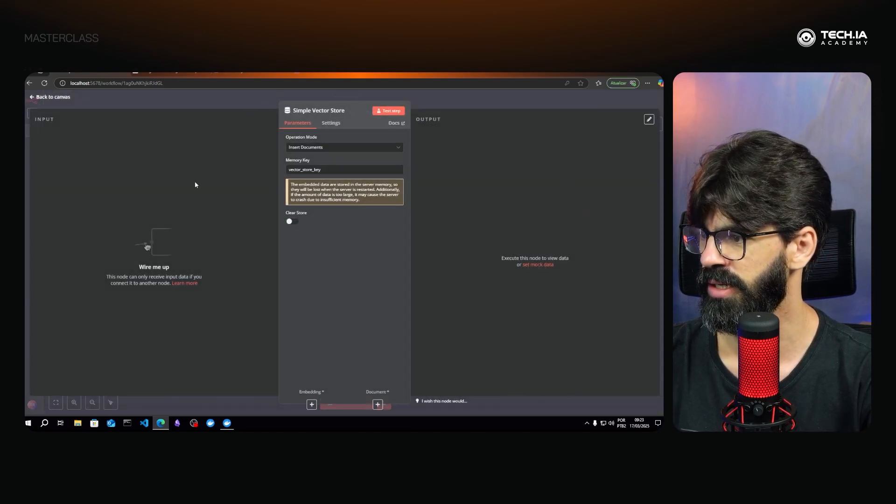
{"action": "key", "text": "Escape"}
{"action": "left_click_drag", "start_coordinate": [347, 237], "coordinate": [392, 235]}
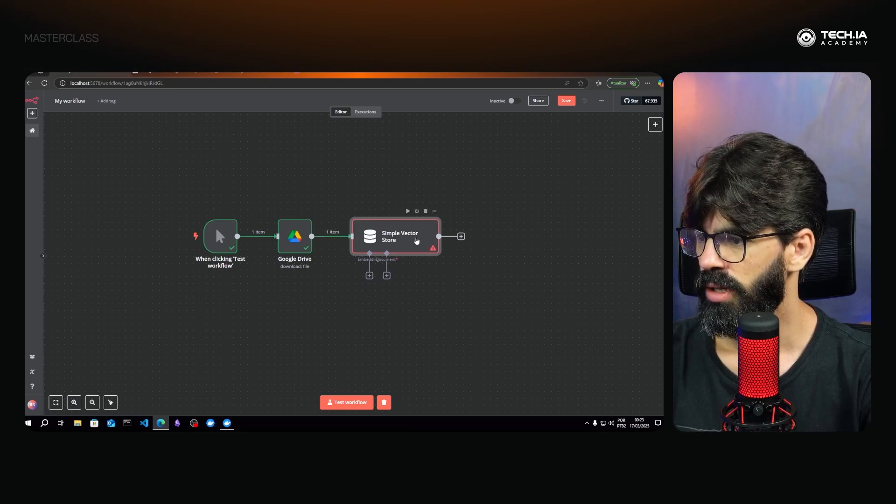
{"action": "double_click", "coordinate": [394, 236]}
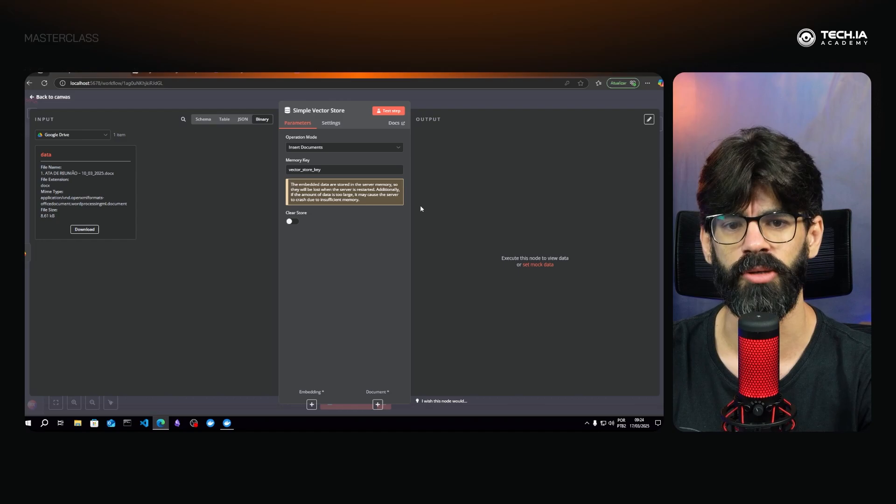
{"action": "key", "text": "Escape"}
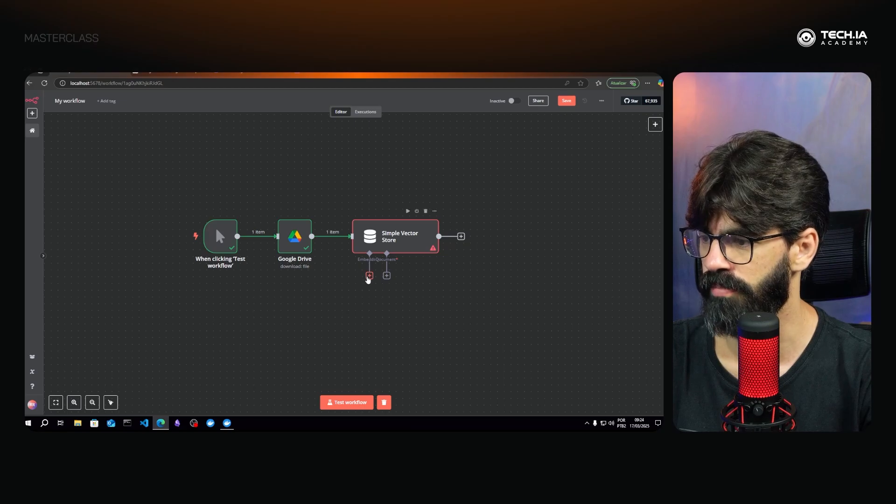
Attach Embeddings OpenAI to the Simple Vector Store with the text-embedding-3-large model and move it below and left of the store.
{"action": "left_click", "coordinate": [369, 275]}
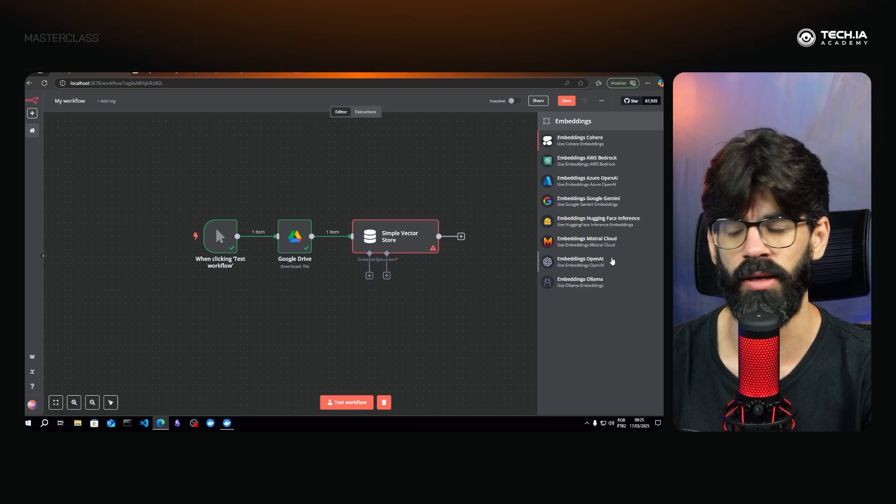
{"action": "left_click", "coordinate": [576, 265]}
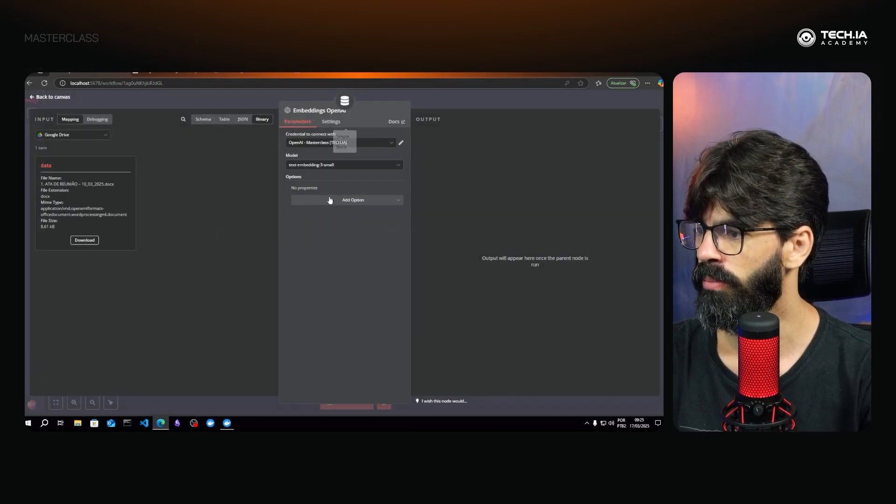
{"action": "left_click", "coordinate": [321, 166]}
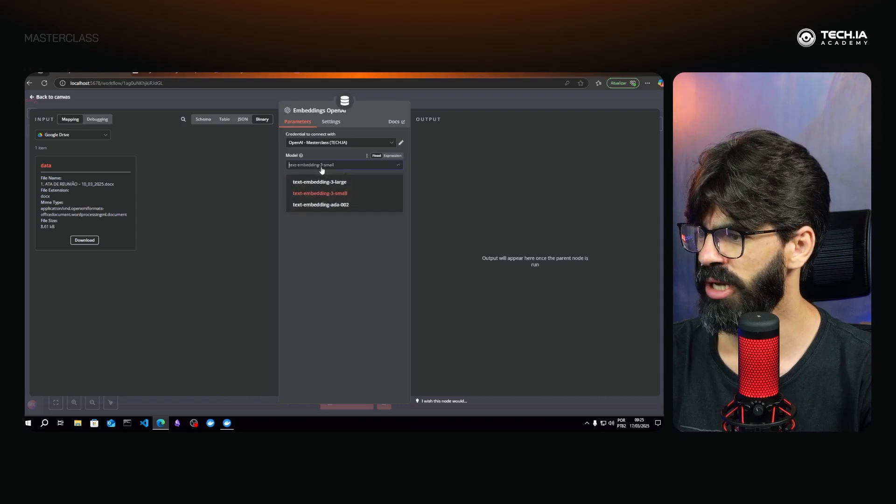
{"action": "left_click", "coordinate": [311, 186]}
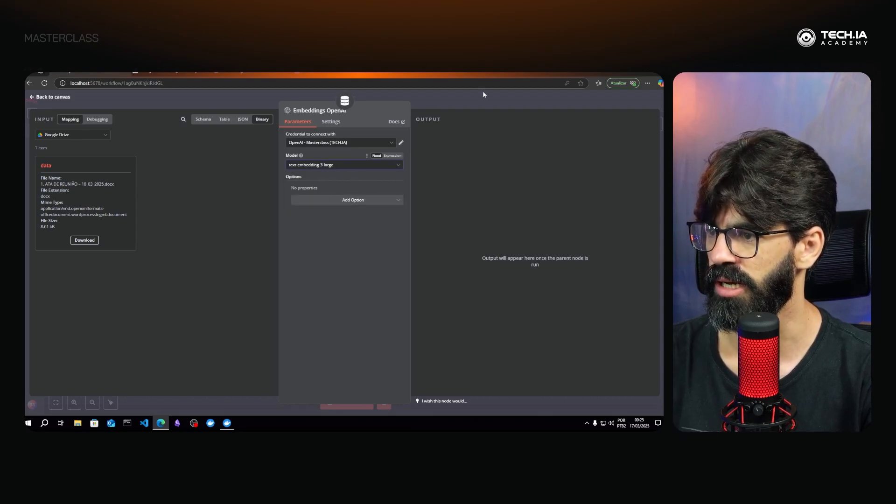
{"action": "left_click", "coordinate": [482, 105]}
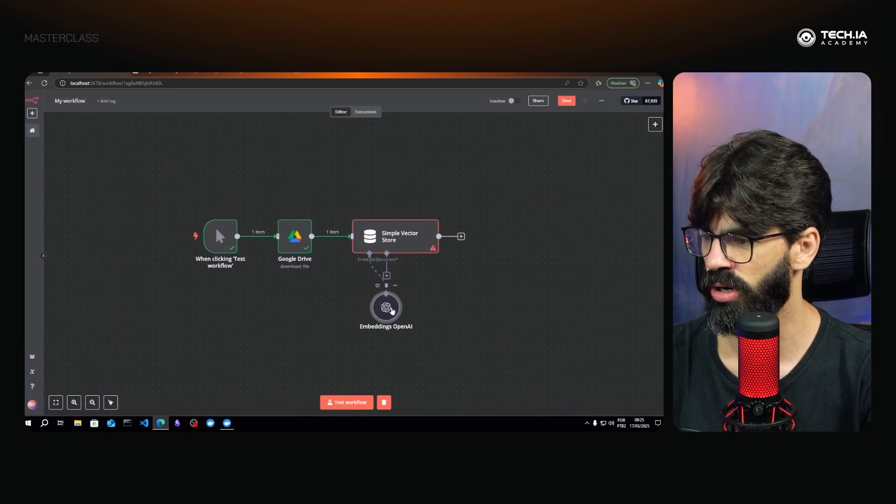
{"action": "left_click_drag", "start_coordinate": [391, 308], "coordinate": [350, 302]}
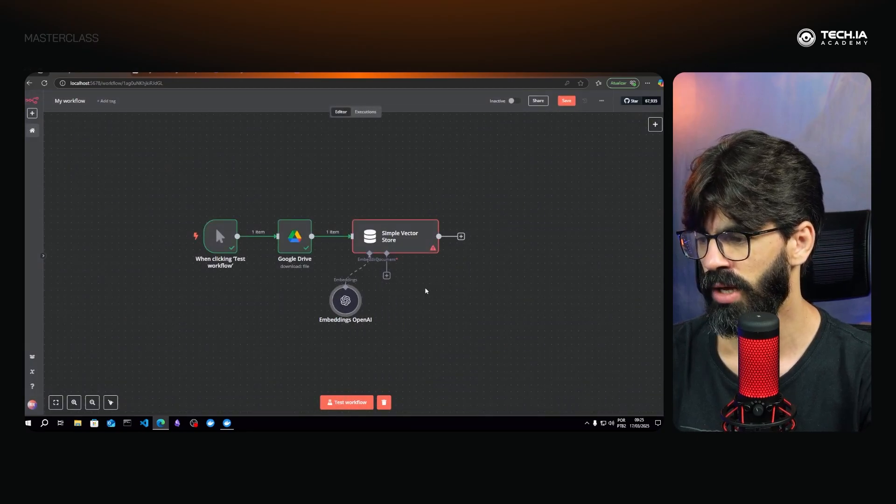
Attach a Default Data Loader to the Simple Vector Store's Document input, with Binary data type and Load All Input Data mode.
{"action": "left_click", "coordinate": [387, 276]}
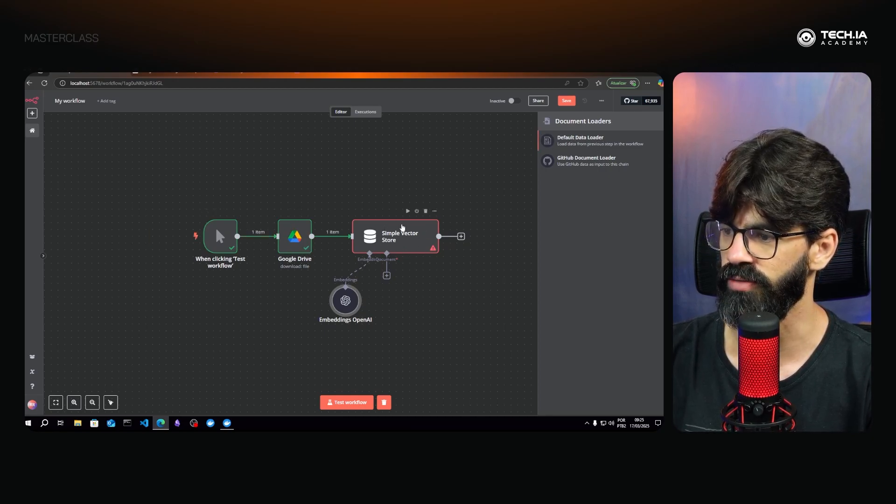
{"action": "left_click", "coordinate": [583, 144]}
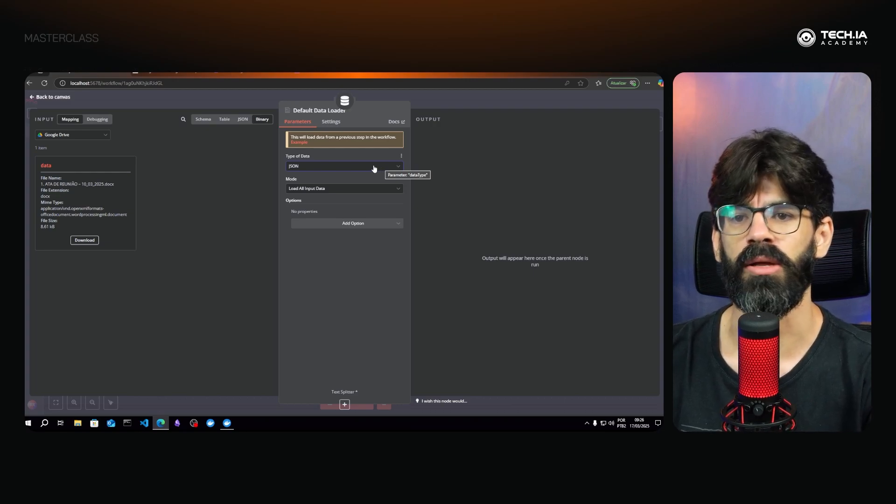
{"action": "left_click", "coordinate": [300, 167]}
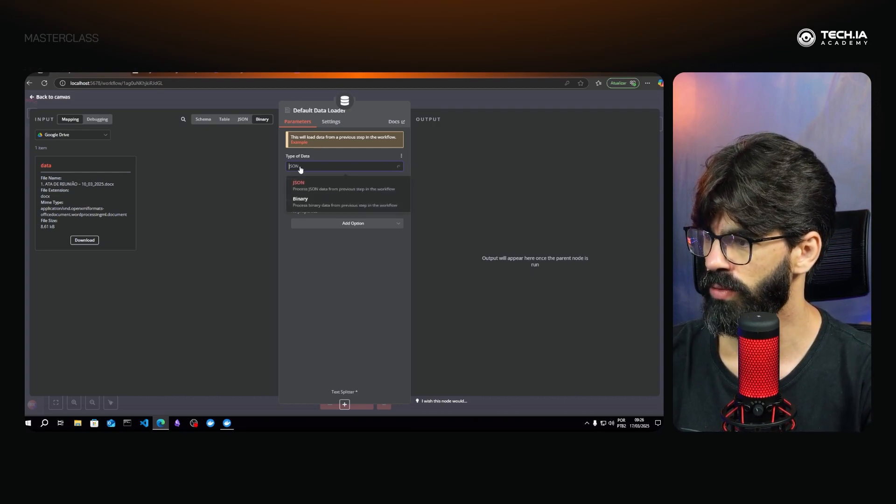
{"action": "left_click", "coordinate": [303, 204]}
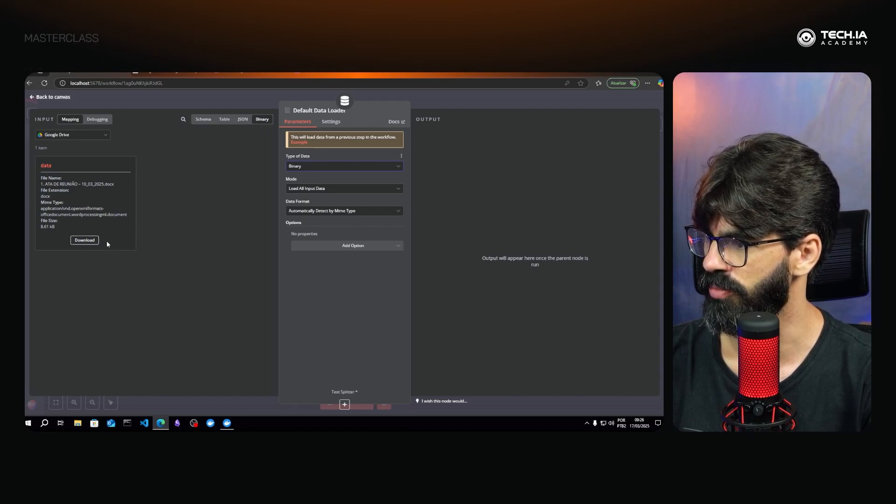
{"action": "left_click", "coordinate": [295, 189]}
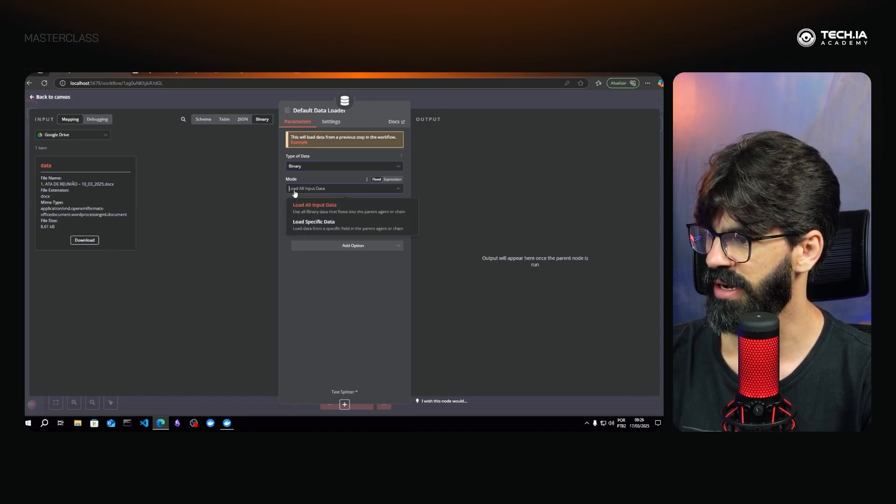
{"action": "left_click", "coordinate": [295, 192]}
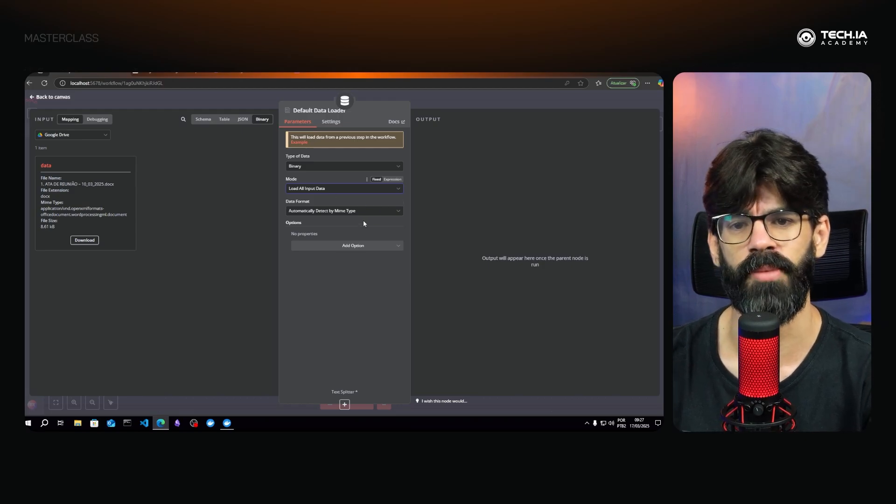
{"action": "left_click", "coordinate": [488, 102]}
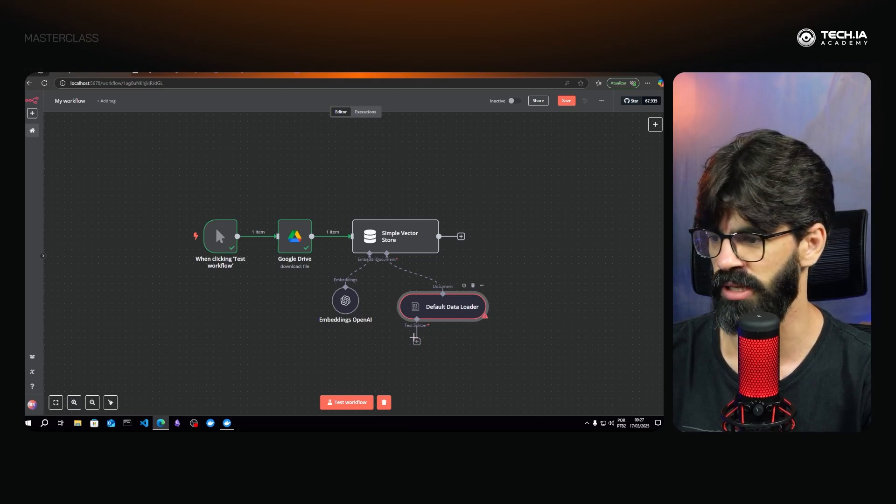
Attach a Recursive Character Text Splitter with chunk size 100 to the Default Data Loader and test the whole workflow.
{"action": "left_click", "coordinate": [420, 344]}
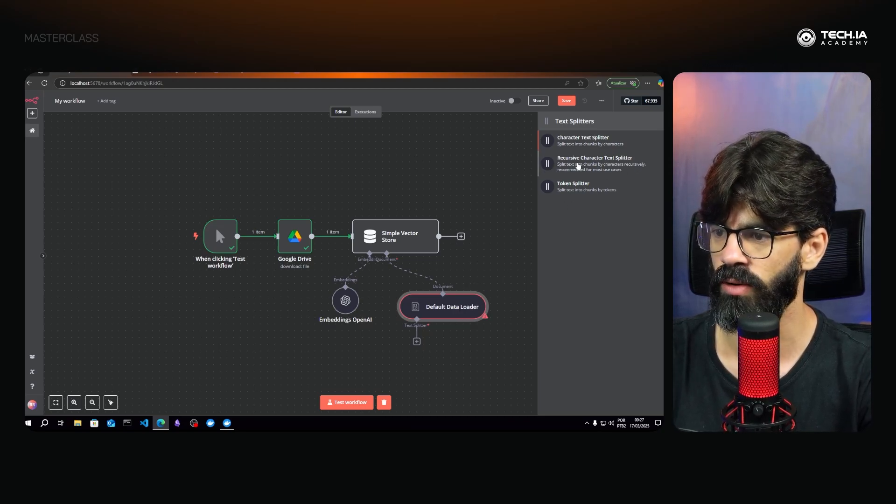
{"action": "left_click", "coordinate": [578, 166]}
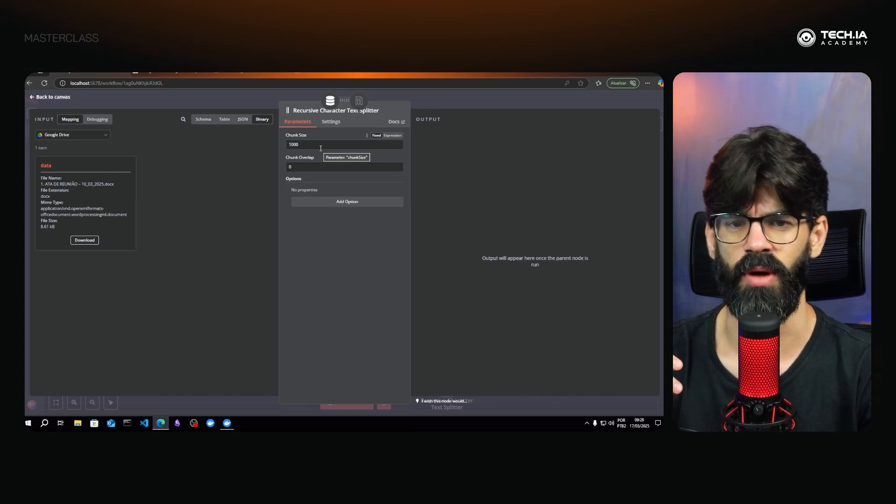
{"action": "left_click_drag", "start_coordinate": [320, 147], "coordinate": [282, 145]}
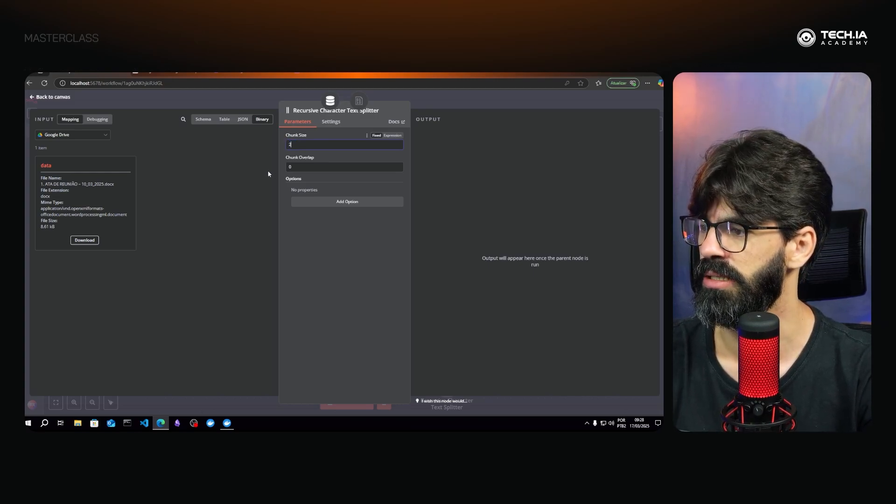
{"action": "type", "text": "100"}
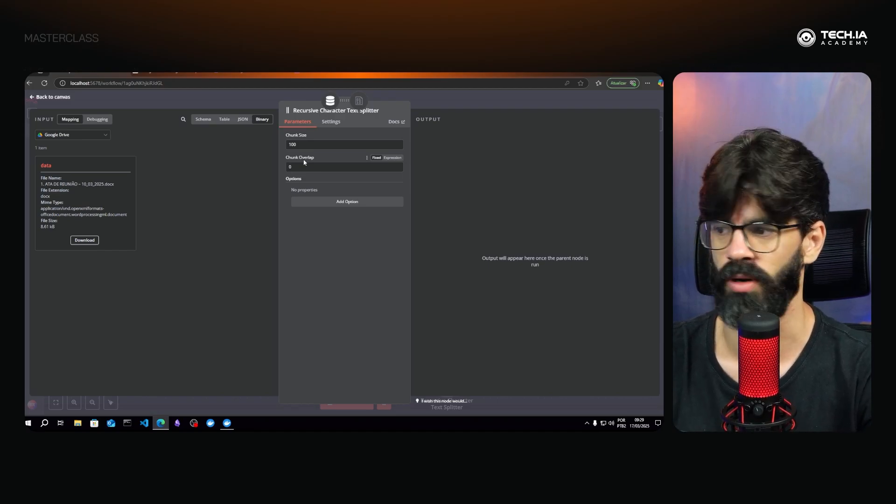
{"action": "key", "text": "Escape"}
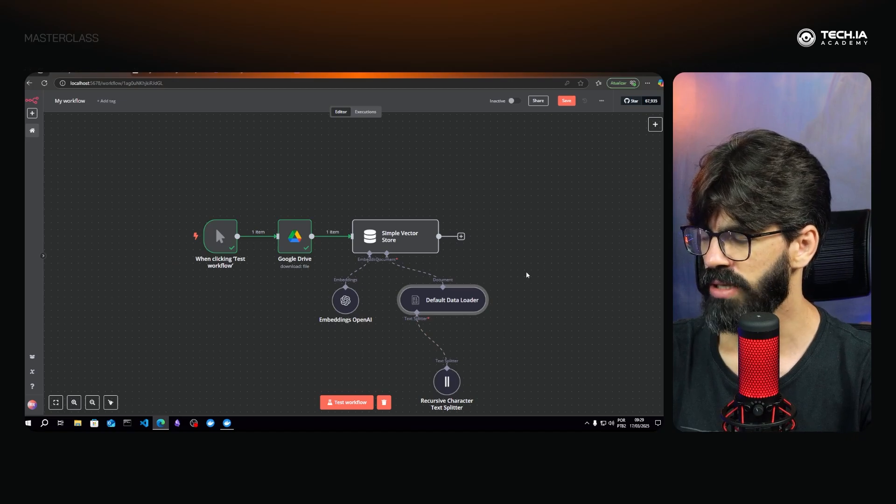
{"action": "left_click_drag", "start_coordinate": [526, 274], "coordinate": [480, 240]}
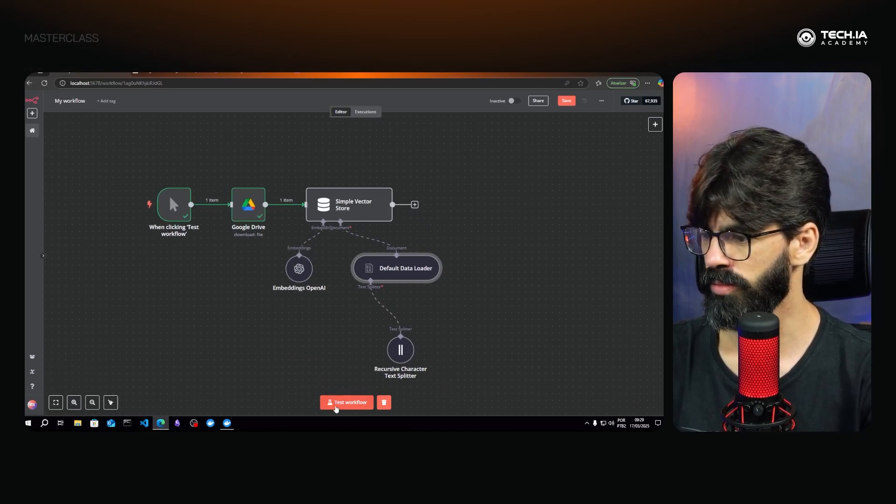
{"action": "left_click", "coordinate": [337, 406]}
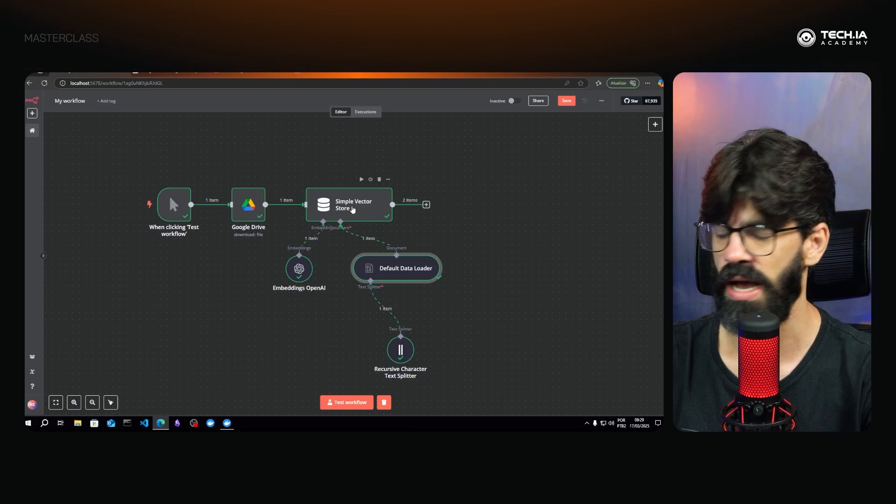
Examine the Simple Vector Store's output, comparing how the meeting minutes are split across the pageContent and metadata of each chunk.
{"action": "double_click", "coordinate": [360, 206]}
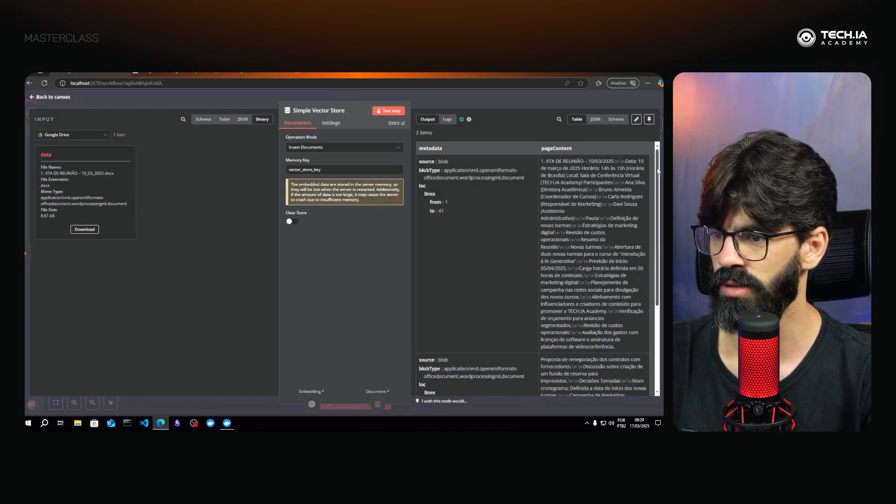
{"action": "scroll", "coordinate": [645, 196], "scroll_direction": "down", "scroll_amount": 3}
{"action": "scroll", "coordinate": [644, 245], "scroll_direction": "up", "scroll_amount": 4}
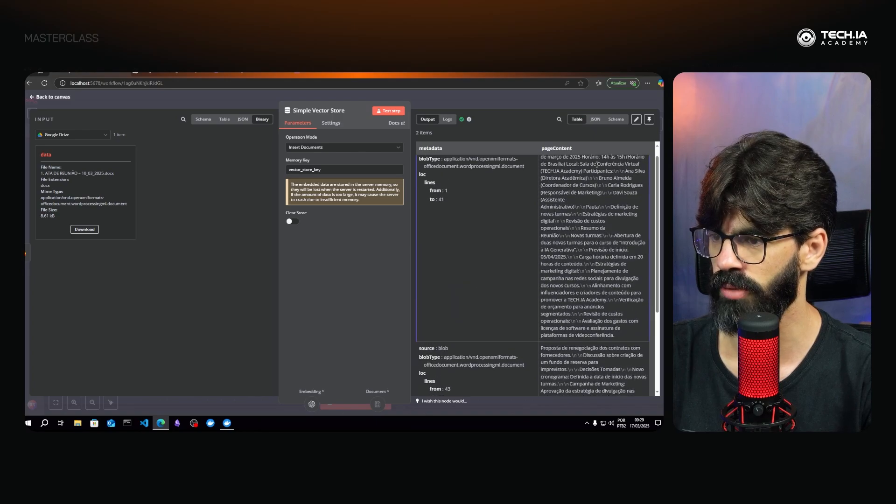
{"action": "left_click_drag", "start_coordinate": [542, 161], "coordinate": [614, 347]}
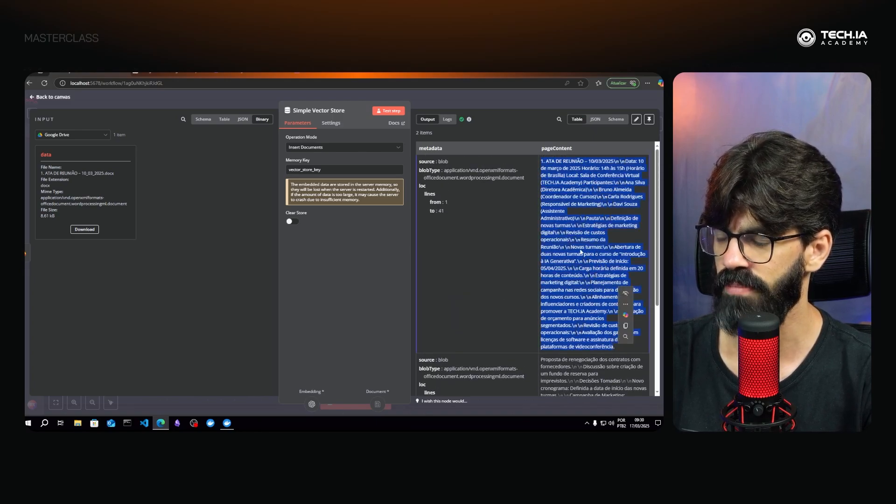
{"action": "left_click_drag", "start_coordinate": [541, 161], "coordinate": [600, 168]}
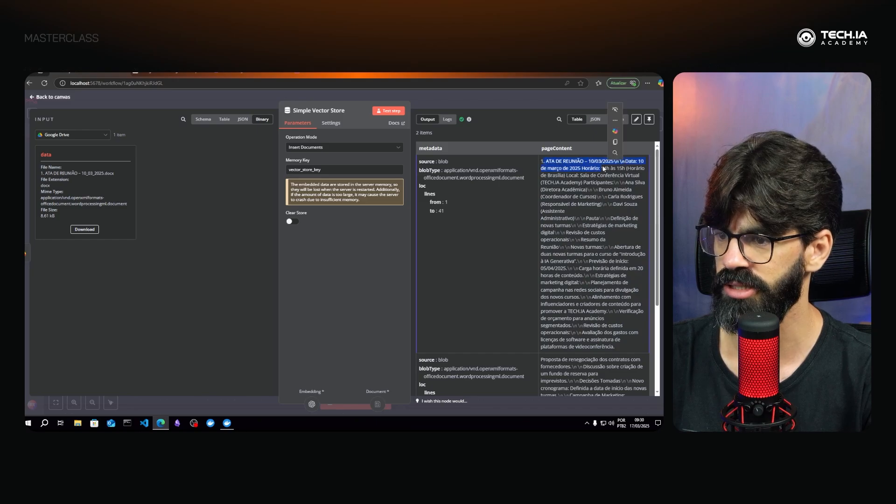
{"action": "left_click", "coordinate": [583, 238]}
{"action": "scroll", "coordinate": [583, 242], "scroll_direction": "down", "scroll_amount": 4}
{"action": "left_click_drag", "start_coordinate": [577, 262], "coordinate": [607, 339]}
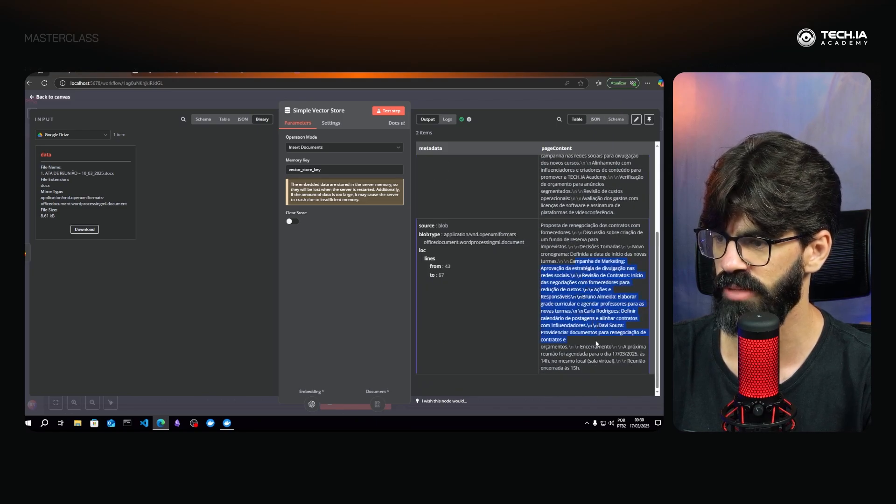
{"action": "scroll", "coordinate": [592, 280], "scroll_direction": "up", "scroll_amount": 3}
{"action": "left_click", "coordinate": [584, 243]}
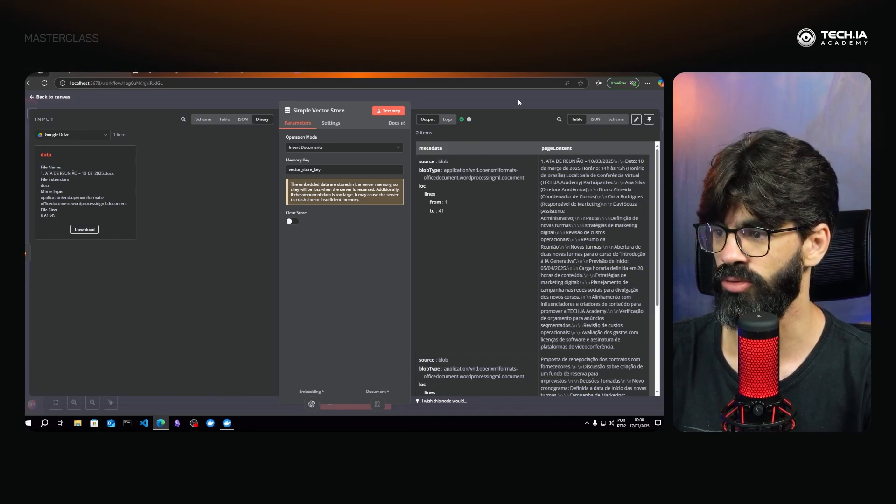
{"action": "left_click", "coordinate": [532, 105]}
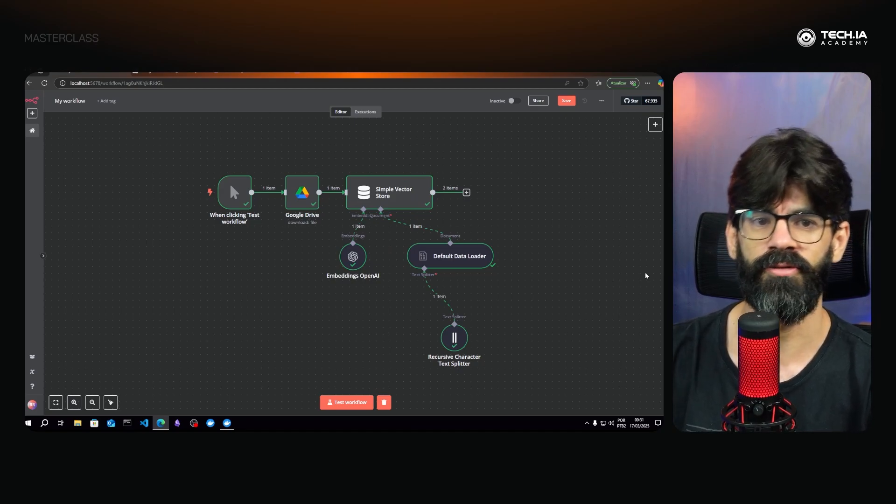
Move all the document-ingestion nodes together toward the canvas's upper-left area to free space beside them.
{"action": "left_click_drag", "start_coordinate": [206, 148], "coordinate": [546, 369]}
{"action": "left_click_drag", "start_coordinate": [404, 201], "coordinate": [244, 161]}
{"action": "left_click", "coordinate": [570, 206]}
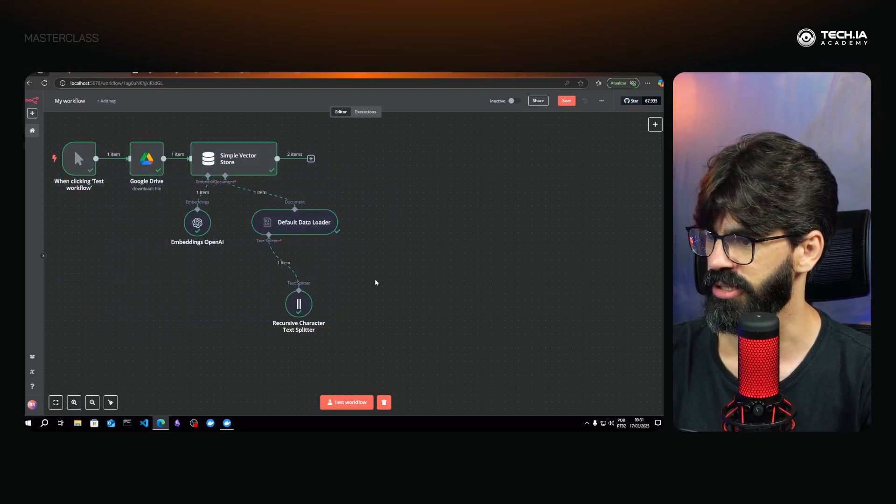
Add an "On chat message" trigger with default parameters and place it to the right of the Simple Vector Store.
{"action": "left_click", "coordinate": [656, 124]}
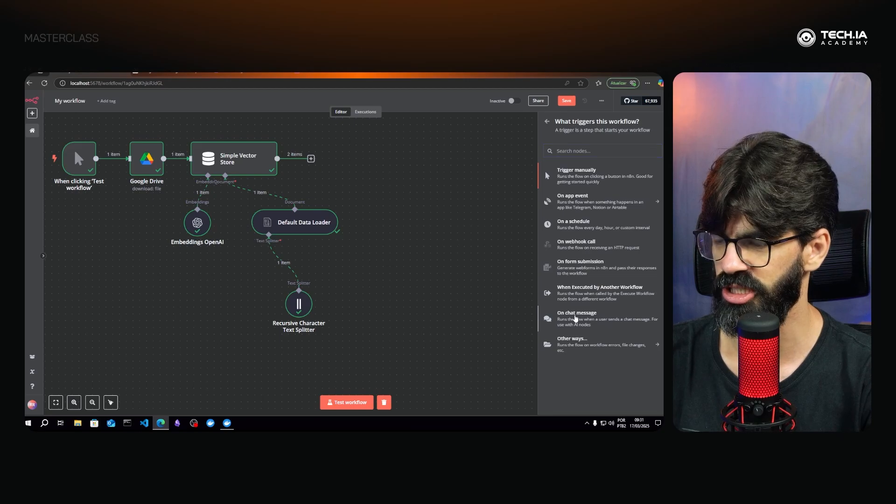
{"action": "left_click", "coordinate": [577, 319]}
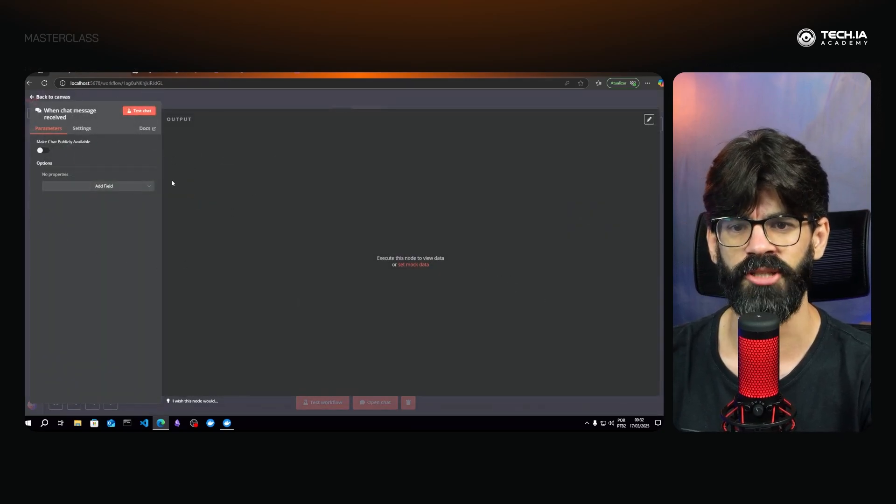
{"action": "left_click", "coordinate": [452, 94]}
{"action": "left_click_drag", "start_coordinate": [586, 220], "coordinate": [424, 171]}
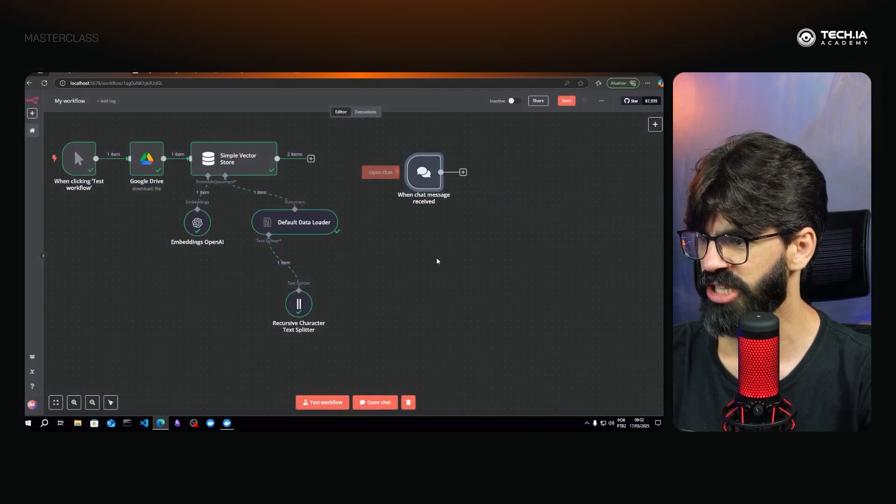
Test the chat trigger by sending the message "oi" and close the chat.
{"action": "left_click", "coordinate": [373, 405]}
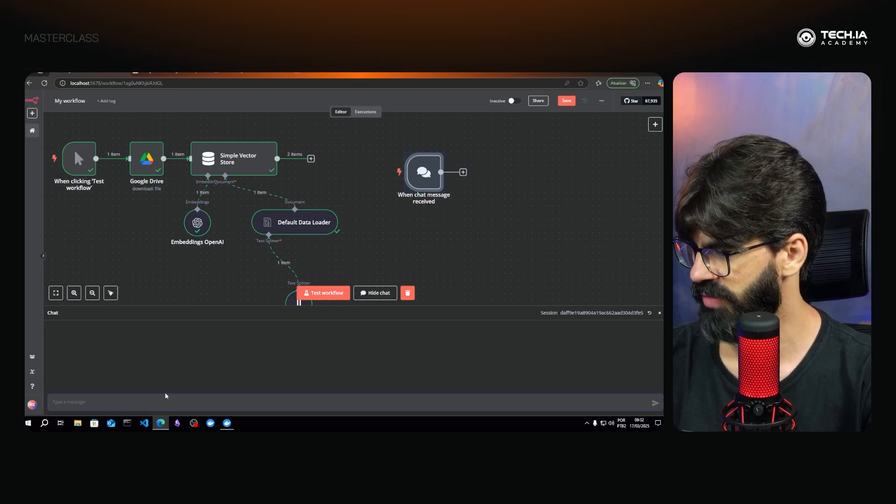
{"action": "type", "text": "oi"}
{"action": "key", "text": "Return"}
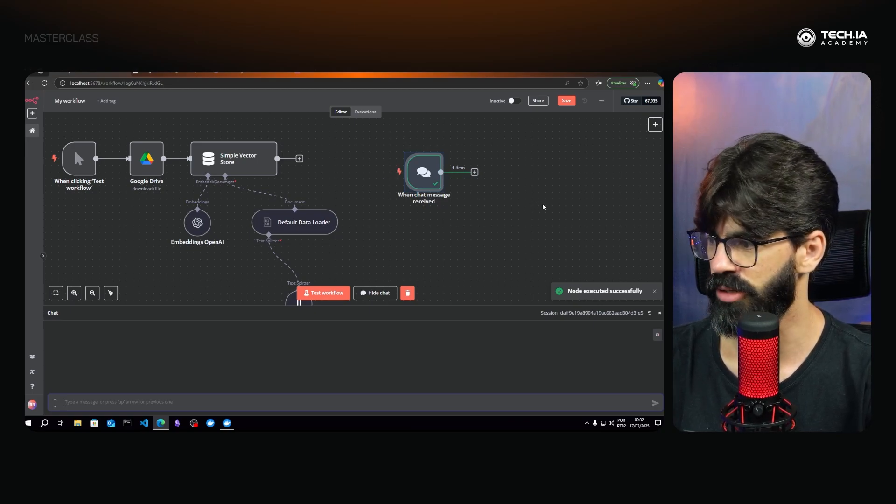
{"action": "left_click", "coordinate": [592, 225]}
{"action": "left_click", "coordinate": [659, 313]}
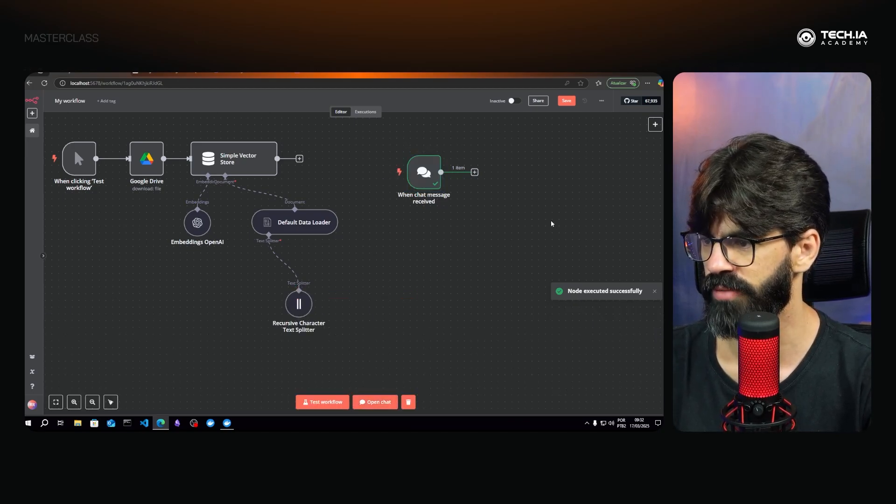
Add an AI Agent after the chat trigger, keeping the Connected Chat Trigger Node as its prompt source.
{"action": "left_click", "coordinate": [475, 172]}
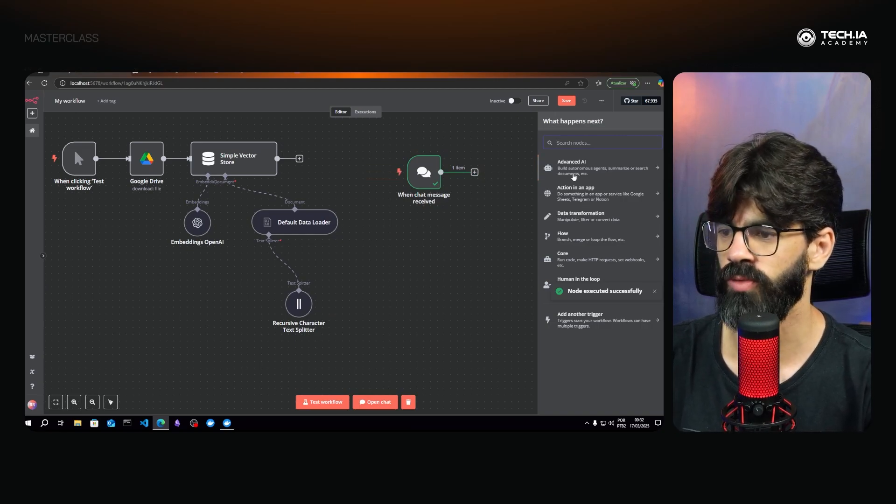
{"action": "left_click", "coordinate": [571, 169]}
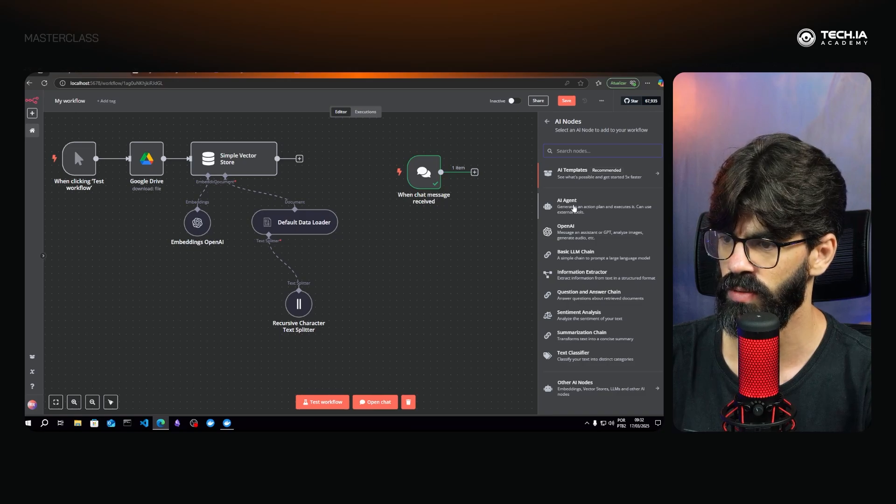
{"action": "left_click", "coordinate": [573, 207]}
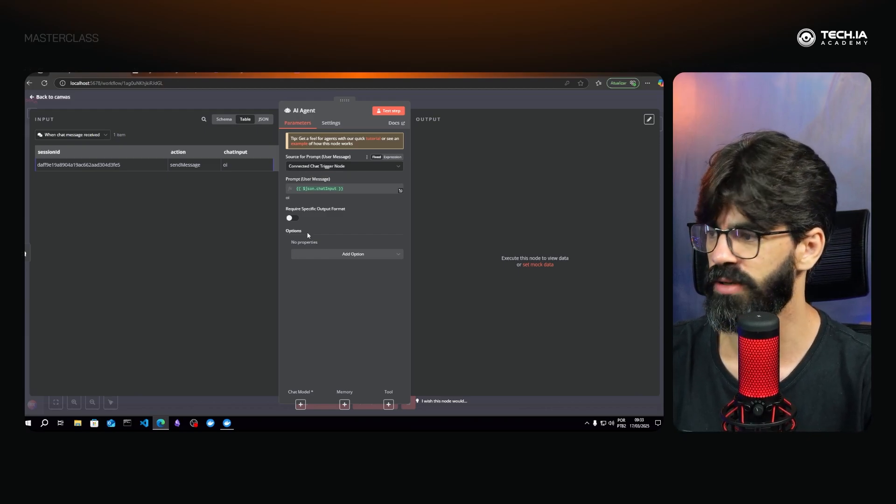
{"action": "left_click", "coordinate": [478, 101]}
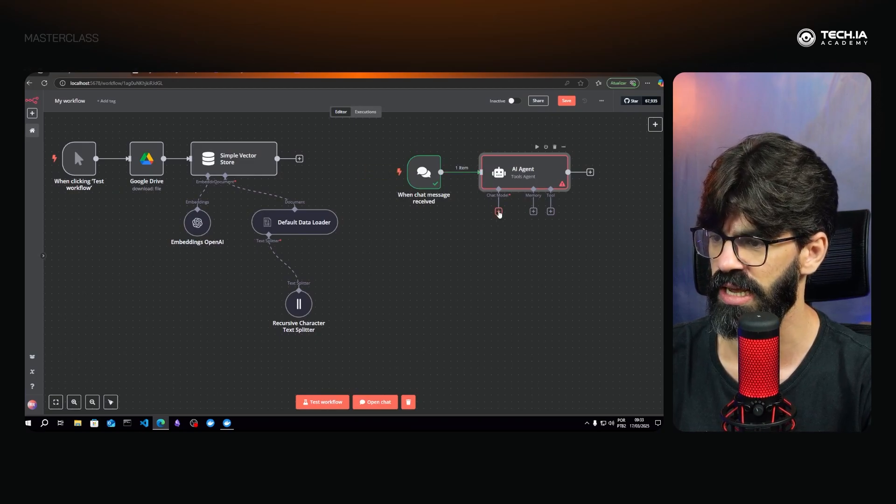
Attach an OpenAI Chat Model set to gpt-4o to the AI Agent and move it below and left of the agent.
{"action": "left_click", "coordinate": [499, 213]}
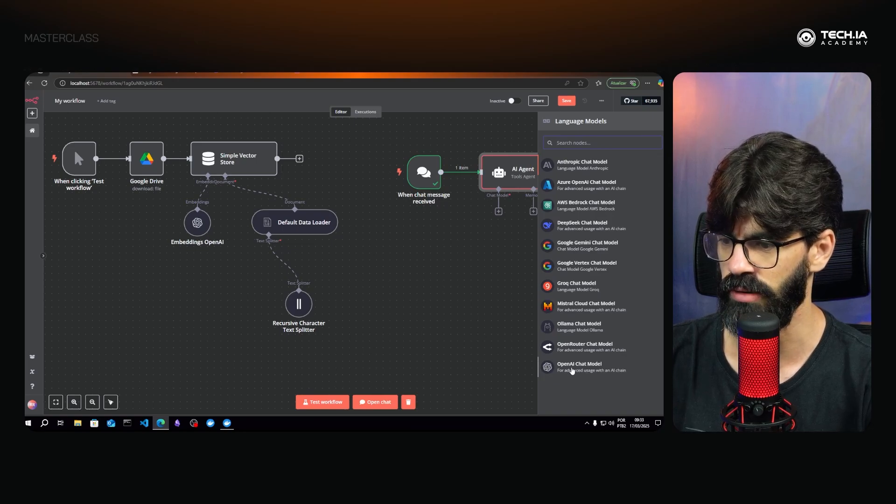
{"action": "left_click", "coordinate": [572, 369]}
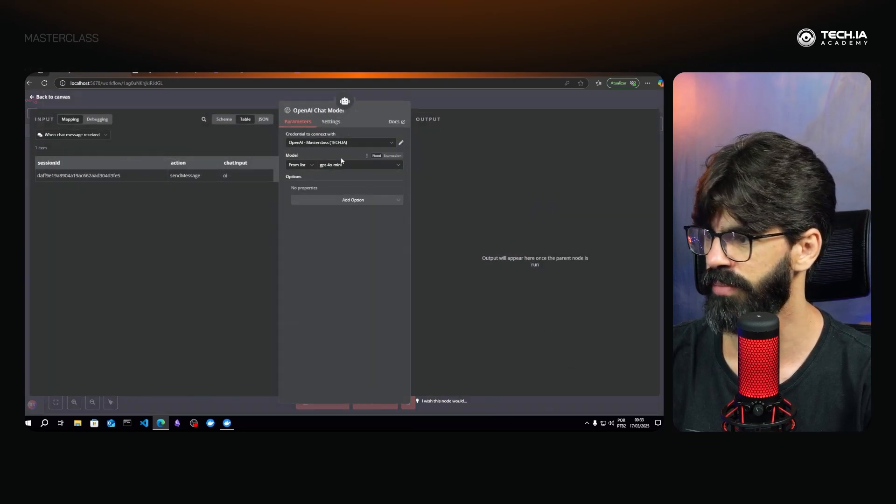
{"action": "left_click", "coordinate": [339, 166]}
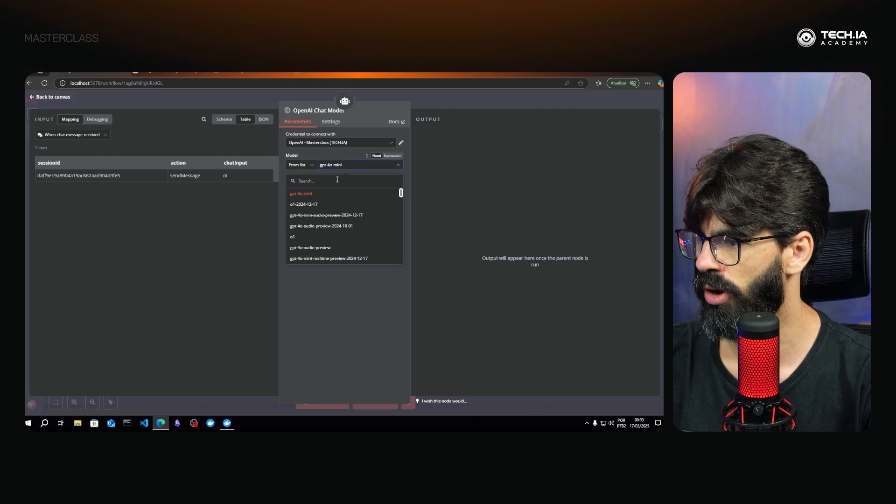
{"action": "scroll", "coordinate": [302, 241], "scroll_direction": "down", "scroll_amount": 5}
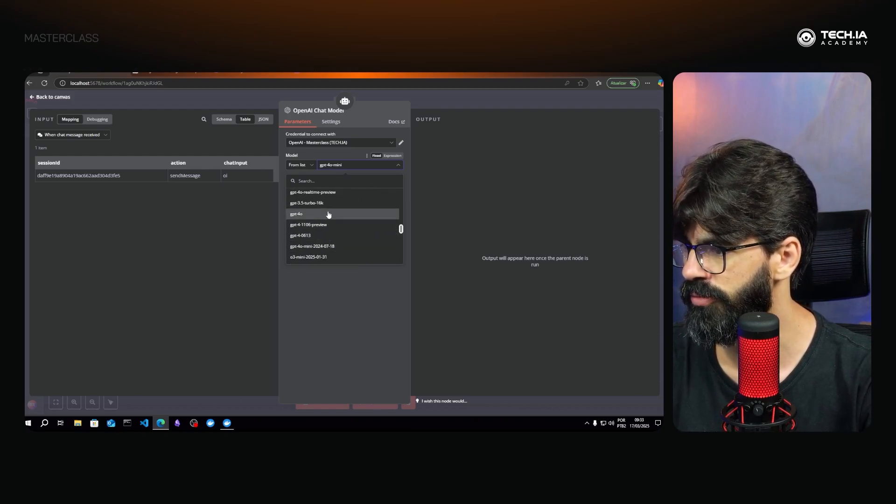
{"action": "left_click", "coordinate": [329, 214]}
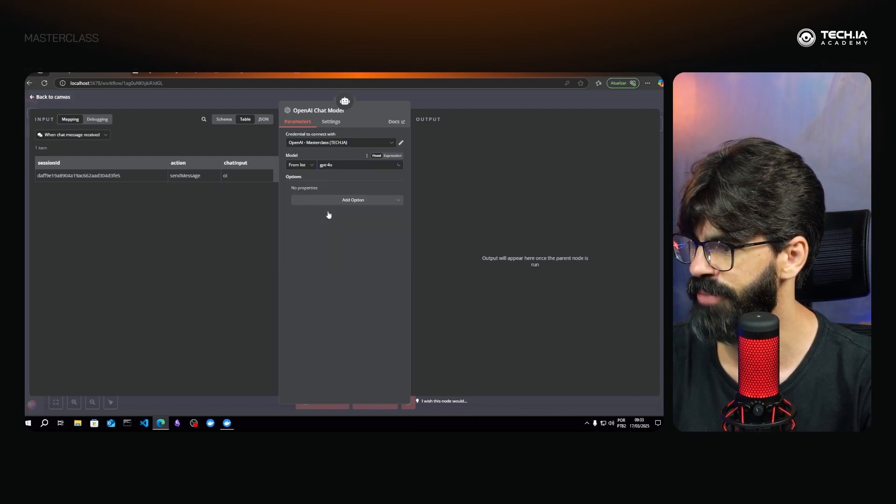
{"action": "left_click", "coordinate": [513, 96]}
{"action": "left_click_drag", "start_coordinate": [508, 243], "coordinate": [481, 236]}
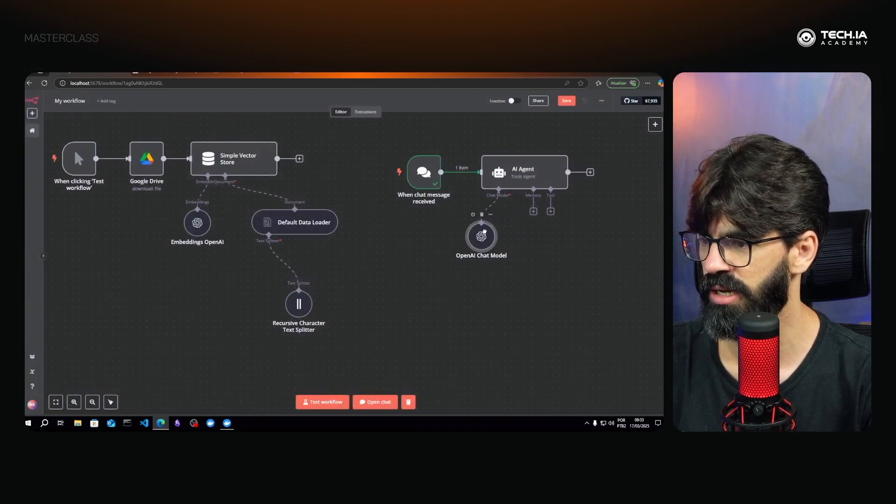
Move the chat trigger, AI Agent and OpenAI Chat Model together up and left, level with the ingestion nodes.
{"action": "left_click_drag", "start_coordinate": [376, 131], "coordinate": [586, 272]}
{"action": "left_click_drag", "start_coordinate": [540, 171], "coordinate": [503, 158]}
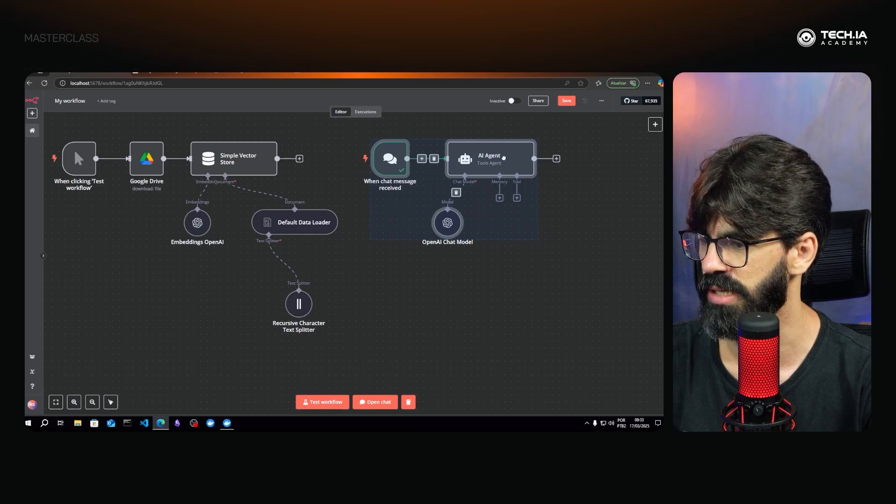
{"action": "left_click", "coordinate": [626, 244]}
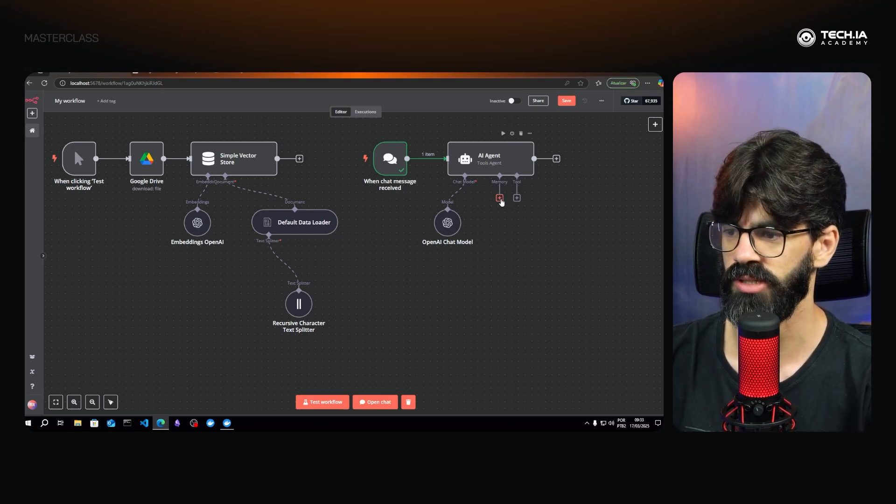
Attach Simple Memory with context window length 5 to the AI Agent, shift the OpenAI Chat Model left of it and save the workflow.
{"action": "left_click", "coordinate": [499, 198]}
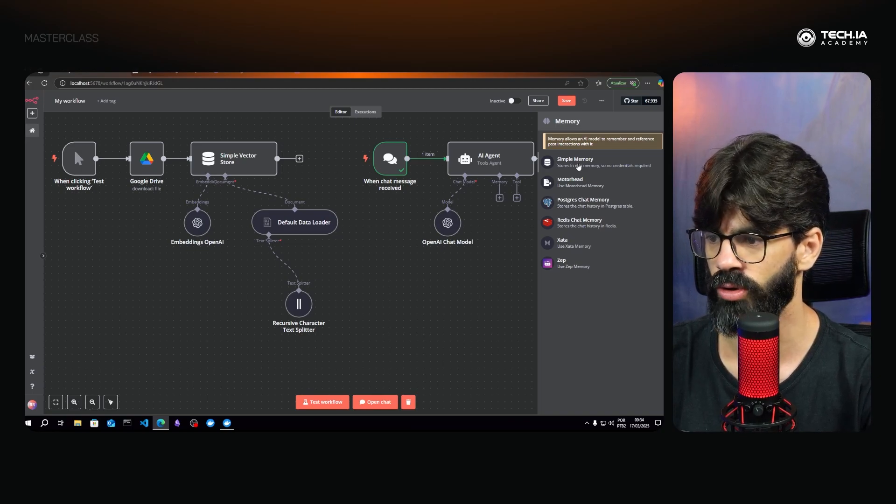
{"action": "left_click", "coordinate": [578, 165]}
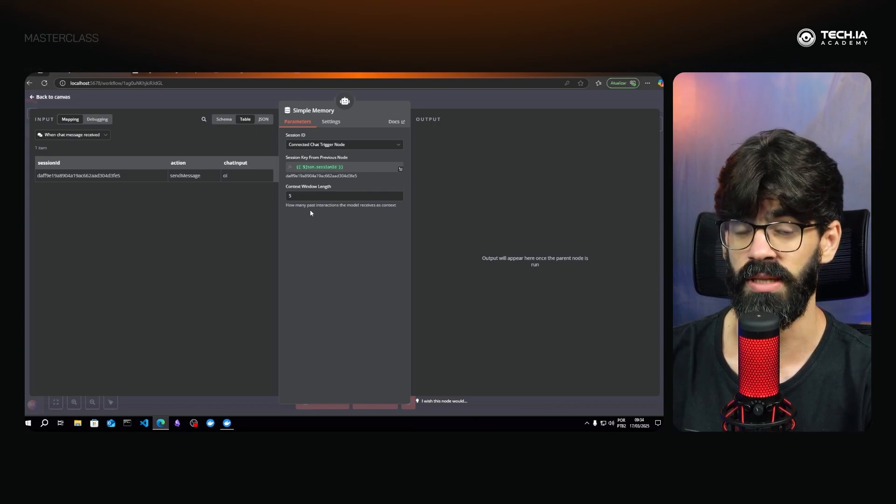
{"action": "left_click", "coordinate": [502, 101]}
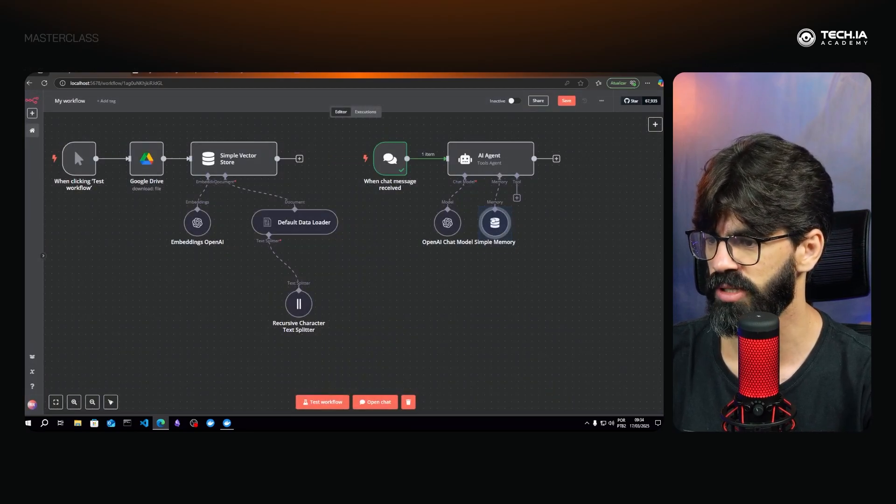
{"action": "left_click_drag", "start_coordinate": [453, 222], "coordinate": [439, 220]}
{"action": "left_click", "coordinate": [501, 299]}
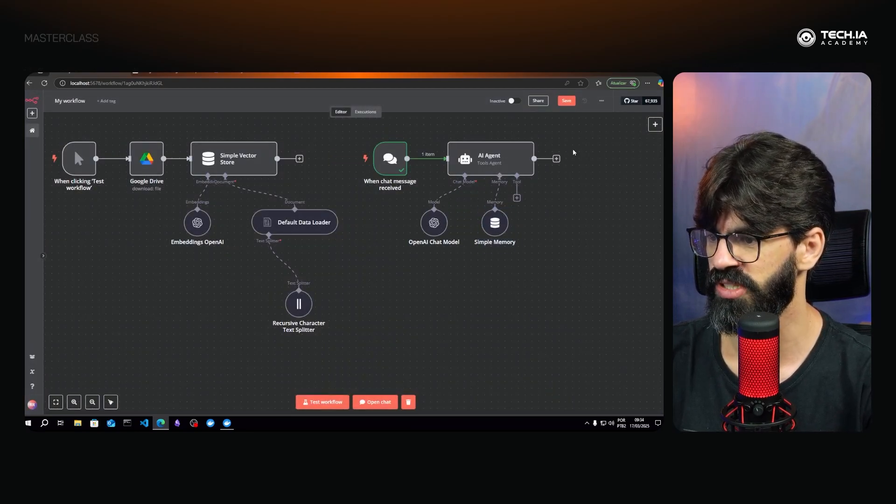
{"action": "left_click", "coordinate": [567, 101]}
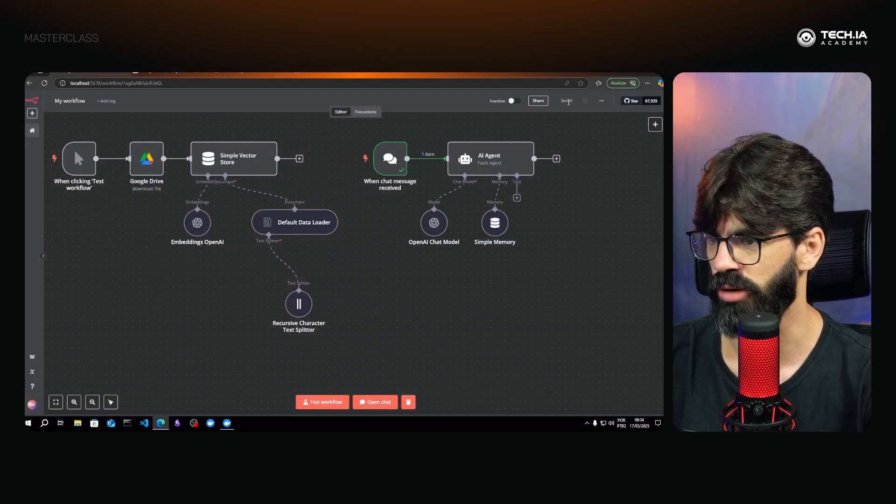
Reset the chat session, send "Oi" to the AI Agent and open the OpenAI Chat Model's log entry.
{"action": "left_click", "coordinate": [374, 403]}
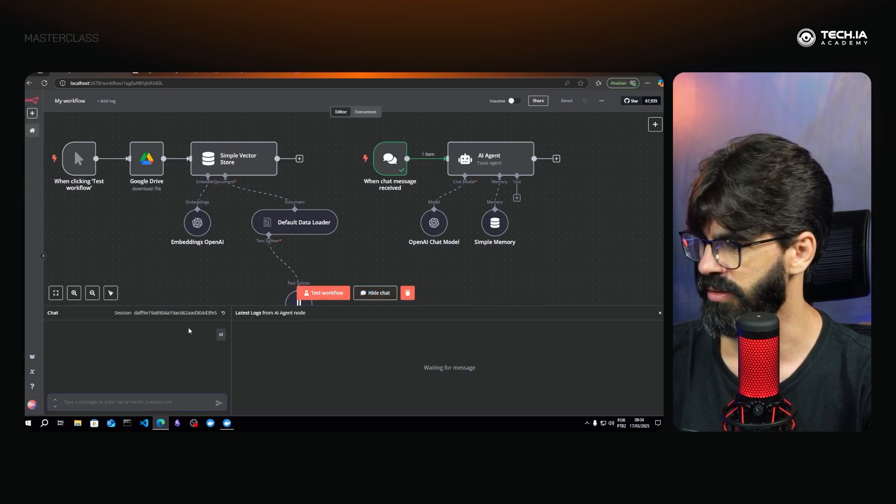
{"action": "left_click", "coordinate": [223, 312]}
{"action": "left_click", "coordinate": [402, 270]}
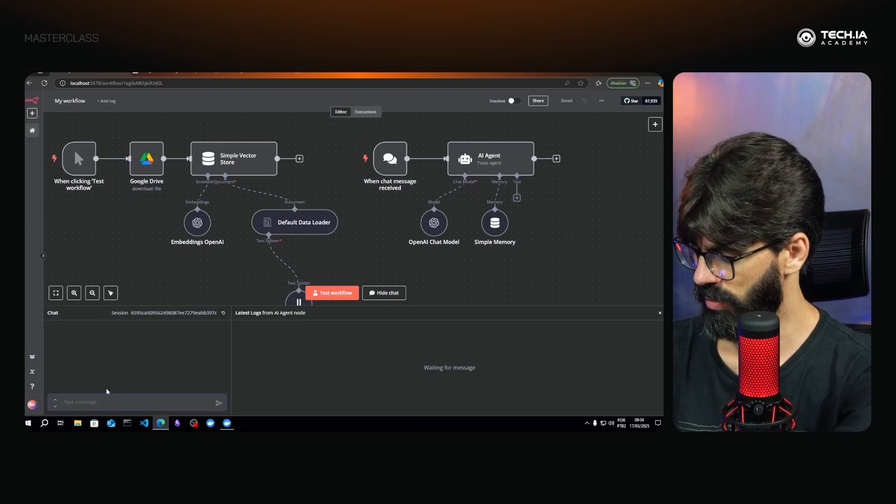
{"action": "type", "text": "oi"}
{"action": "key", "text": "Return"}
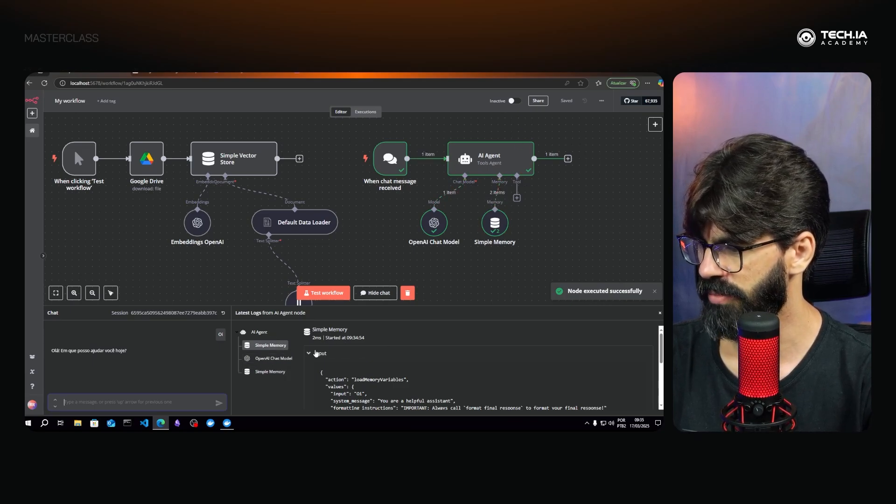
{"action": "left_click", "coordinate": [265, 362]}
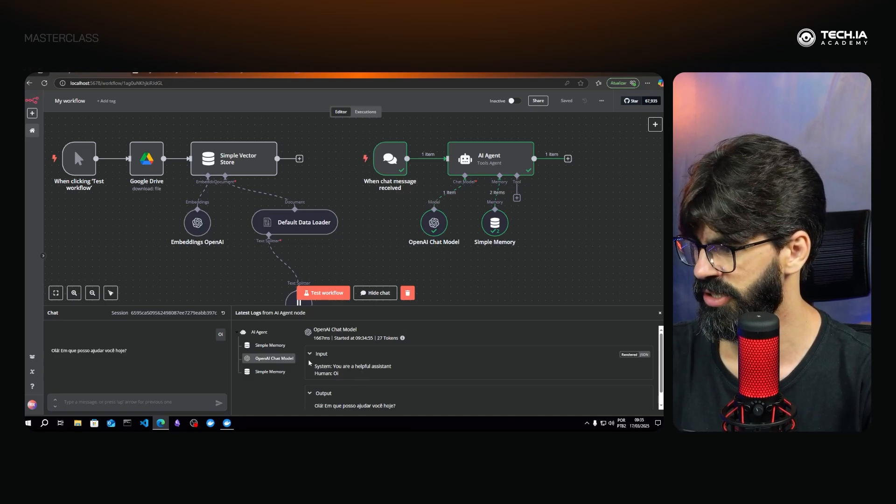
Open the last Simple Memory log entry and send the chat message "Quais os tópicos da ata de reunião 1?" to the AI Agent.
{"action": "left_click", "coordinate": [269, 371]}
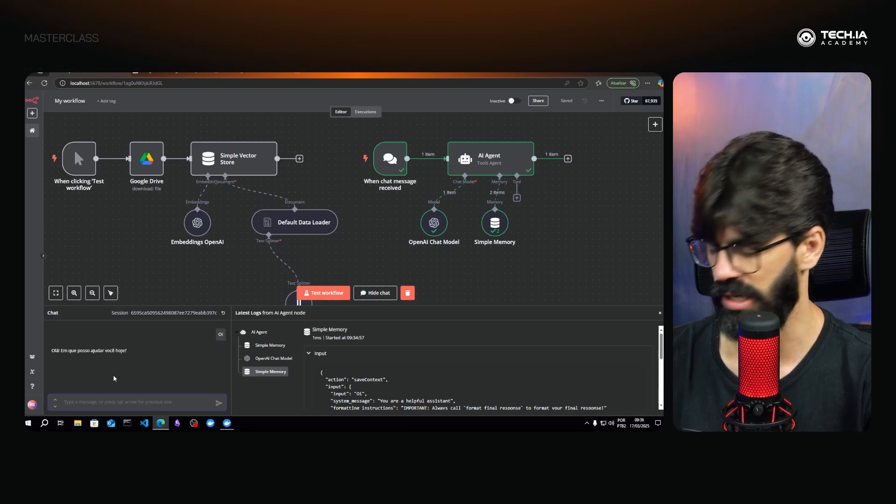
{"action": "type", "text": "Quais os"}
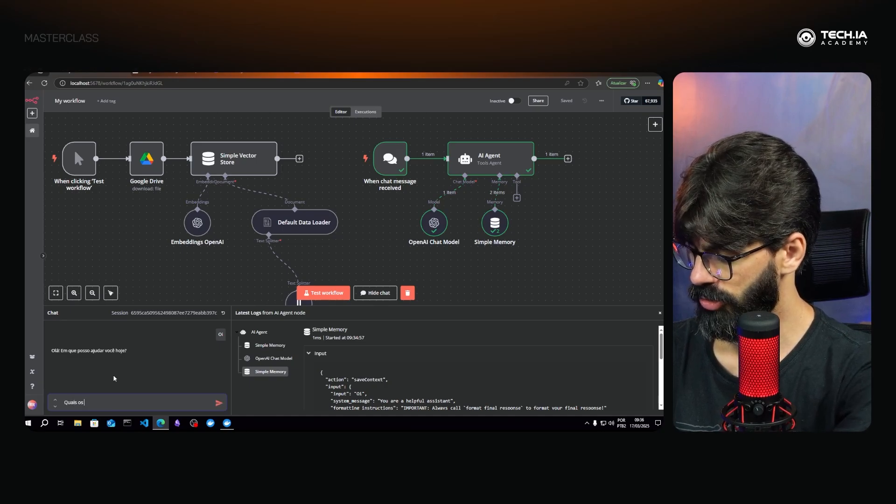
{"action": "type", "text": " tópicos da"}
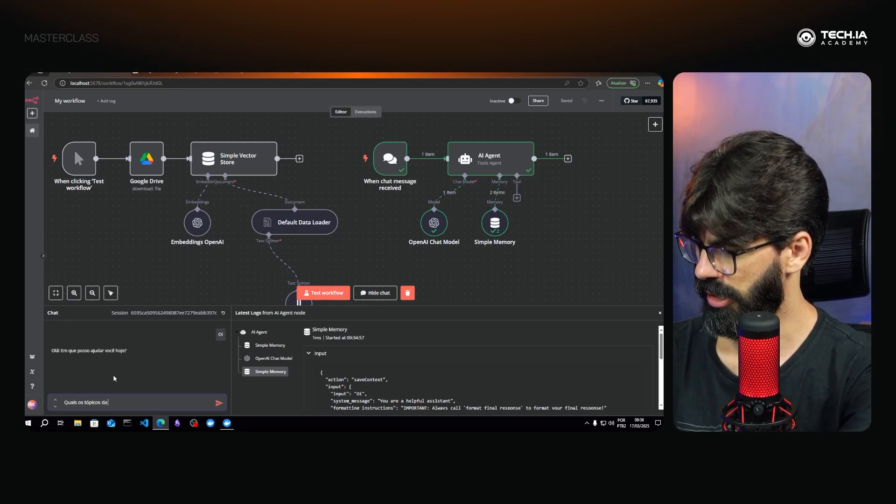
{"action": "type", "text": " ata de "}
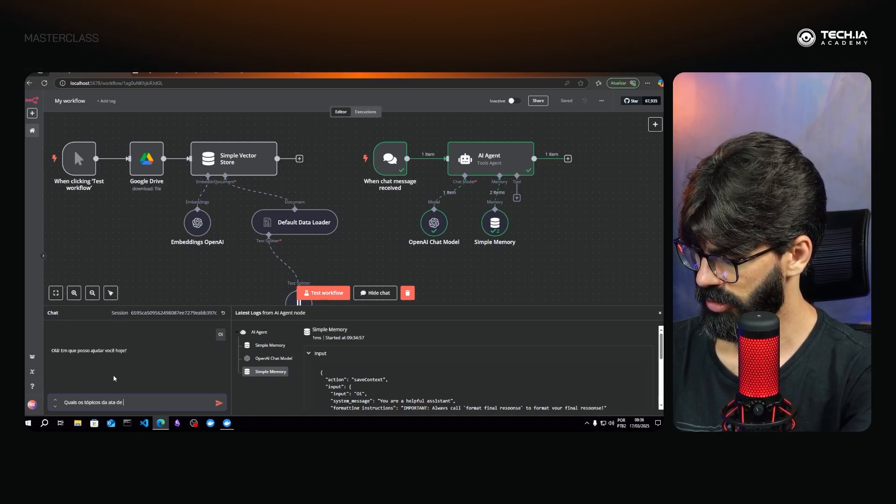
{"action": "type", "text": "reunhião 1"}
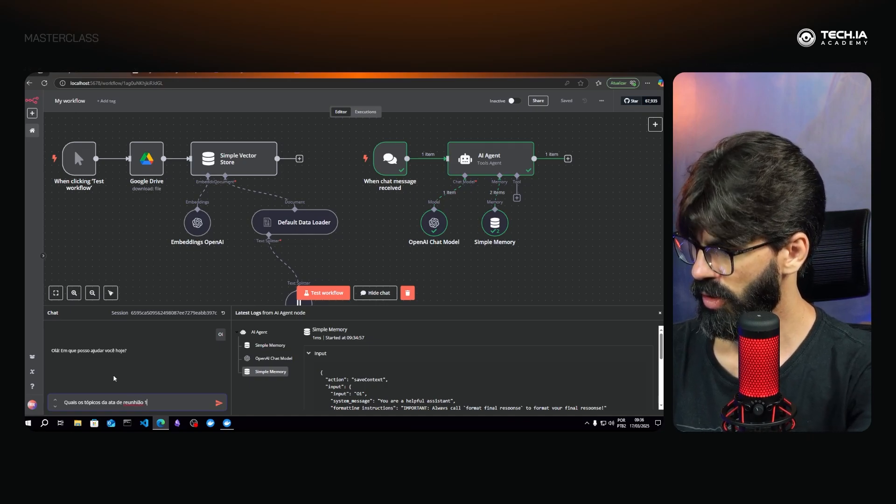
{"action": "key", "text": "BackSpace"}
{"action": "key", "text": "BackSpace"}
{"action": "key", "text": "BackSpace"}
{"action": "key", "text": "BackSpace"}
{"action": "key", "text": "BackSpace"}
{"action": "key", "text": "BackSpace"}
{"action": "type", "text": "ião 1?"}
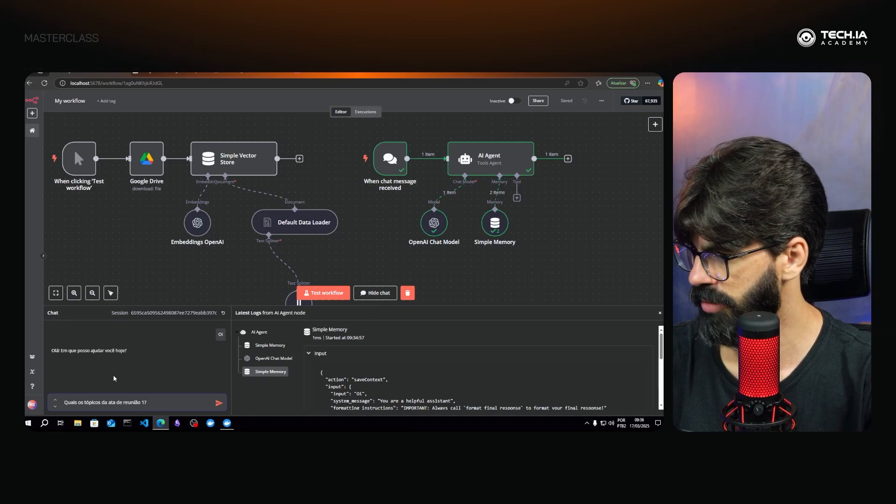
{"action": "key", "text": "Return"}
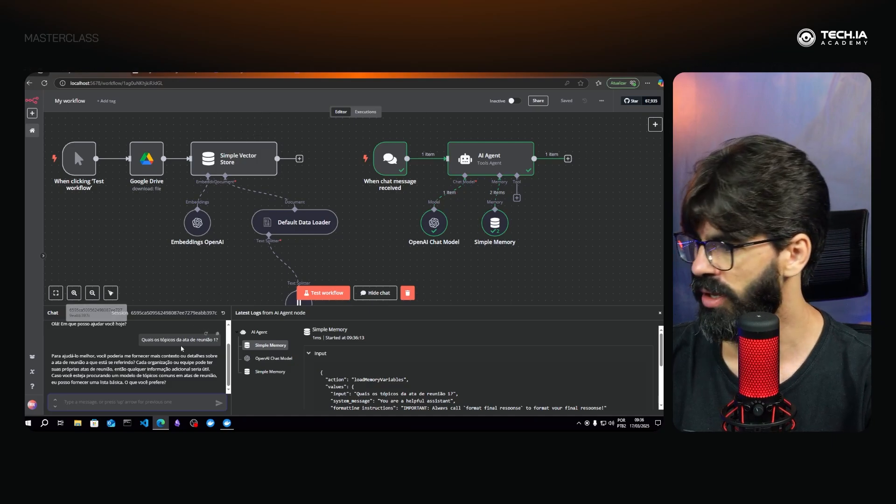
Reset the chat session and attach a Simple Vector Store tool named banco_de_conhecimento to the AI Agent.
{"action": "left_click", "coordinate": [223, 313]}
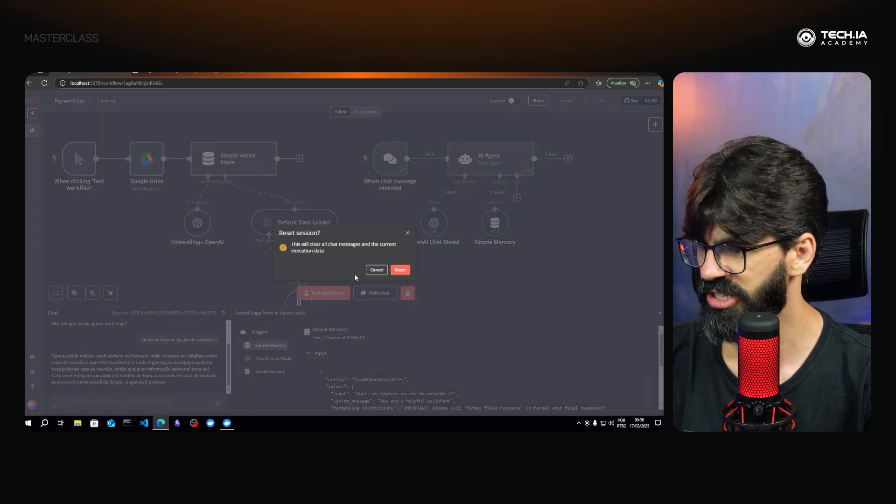
{"action": "left_click", "coordinate": [400, 270]}
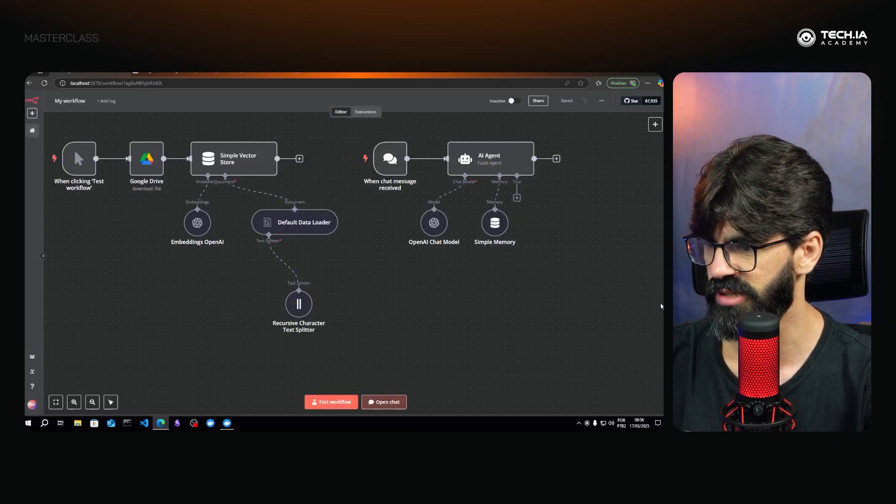
{"action": "left_click", "coordinate": [516, 198]}
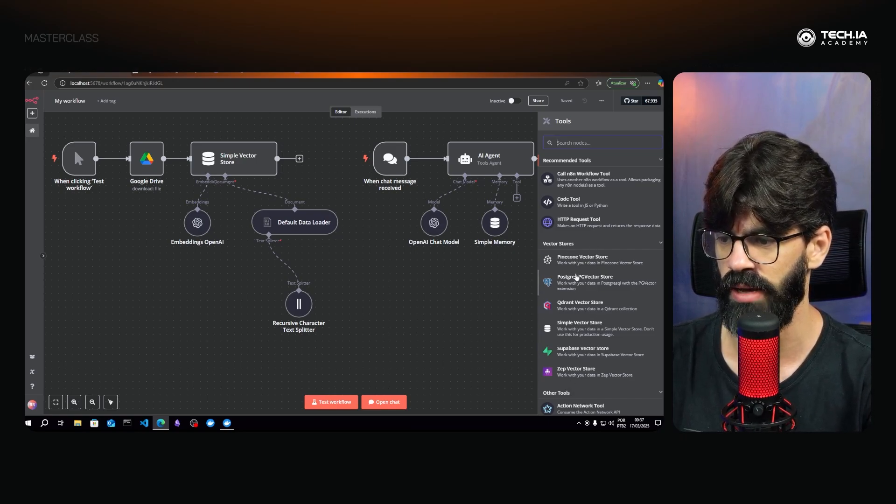
{"action": "left_click", "coordinate": [576, 332]}
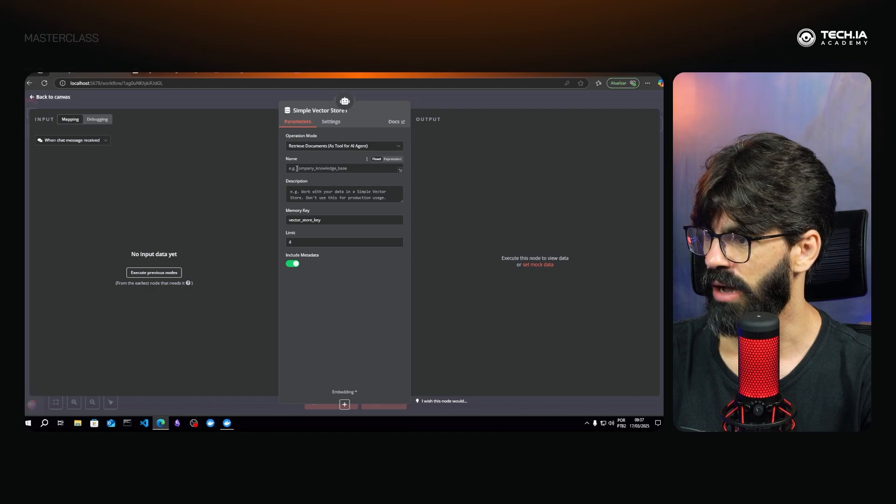
{"action": "left_click", "coordinate": [297, 169]}
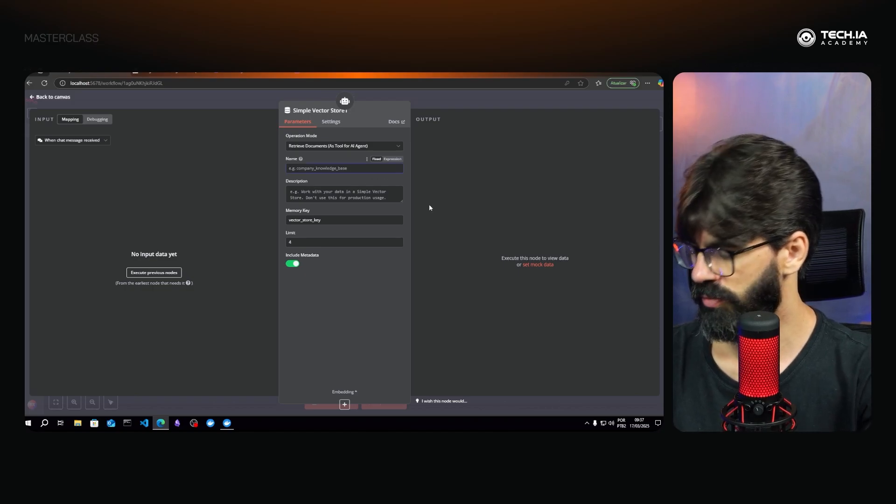
{"action": "type", "text": "banco_de_"}
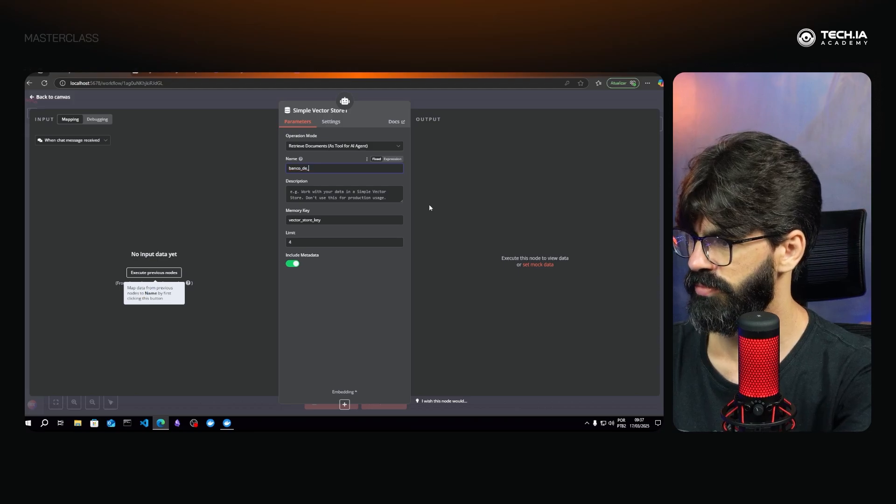
{"action": "type", "text": "conhec"}
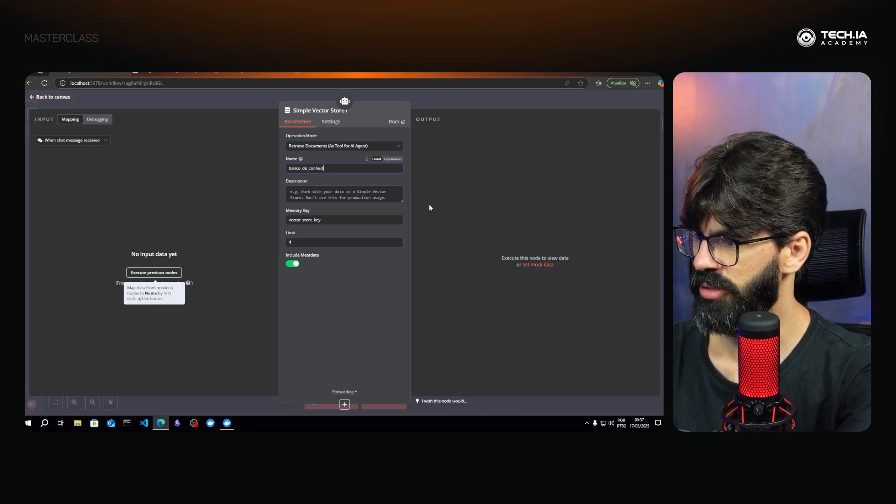
{"action": "type", "text": "imento"}
Describe the vector store tool as "Este banco tem informações sobre as reuniões e finanças da TECH.IA".
{"action": "left_click", "coordinate": [318, 201]}
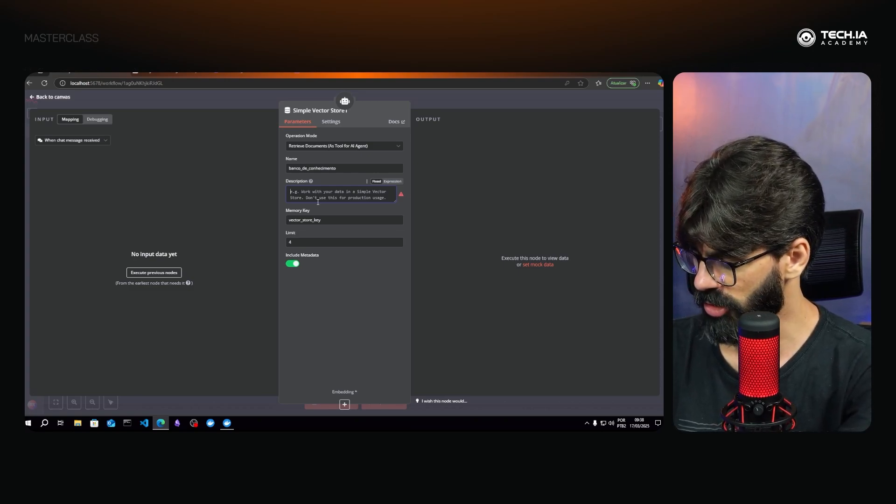
{"action": "type", "text": "Este banco tem informações sobr"}
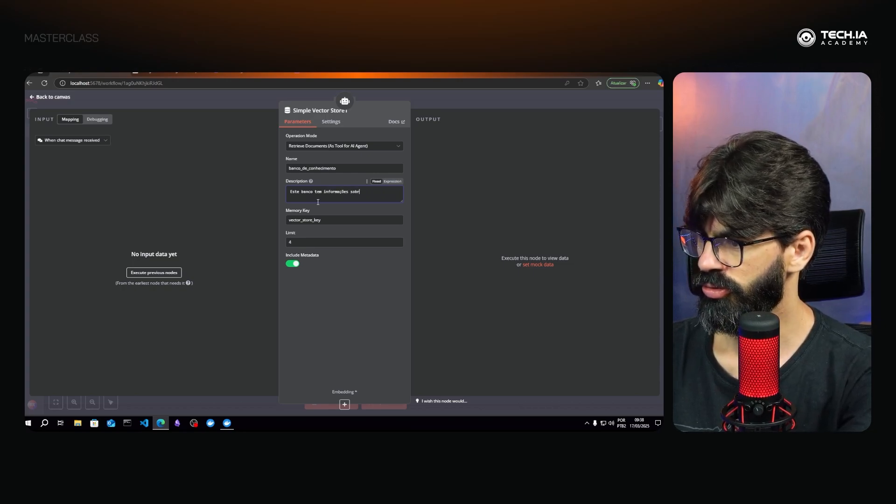
{"action": "type", "text": "e as reuni"}
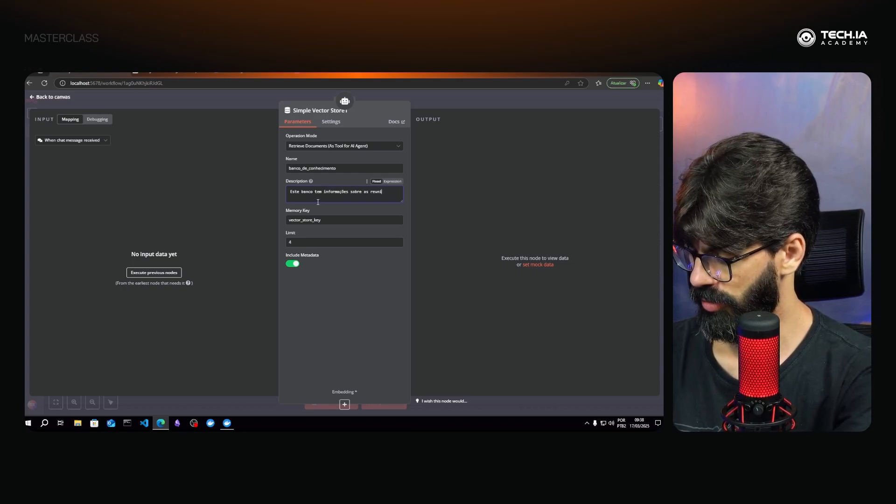
{"action": "type", "text": "ões e"}
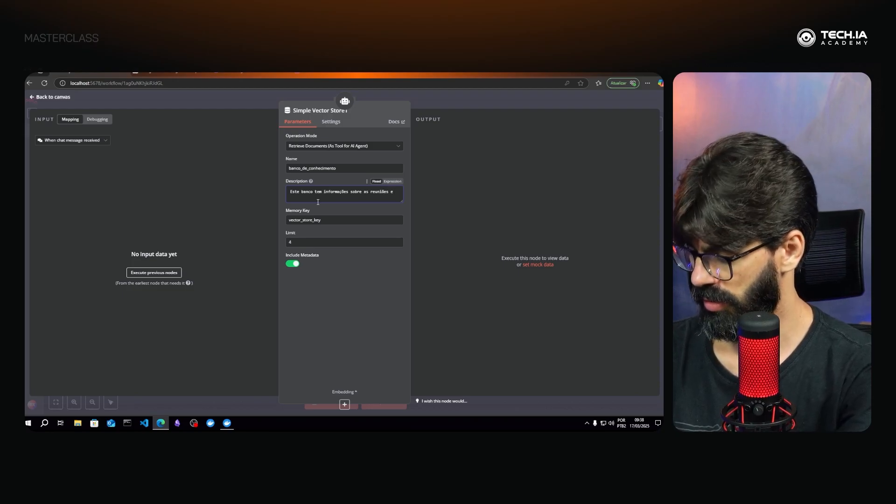
{"action": "type", "text": " finança"}
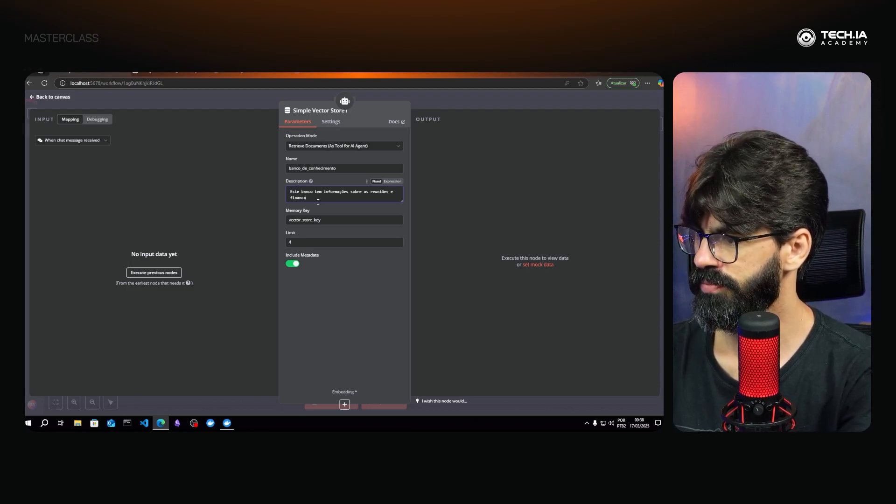
{"action": "type", "text": "s da TECH.IA"}
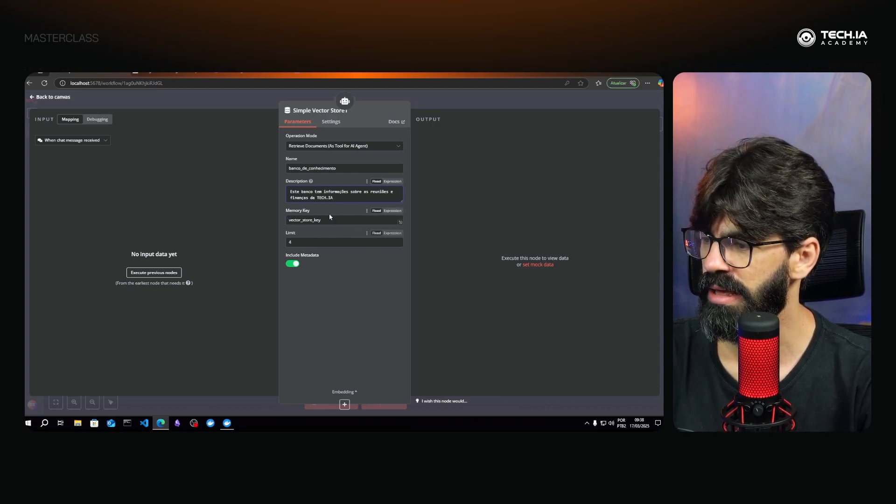
Compare the Memory Key of the agent's vector store tool with that of the ingestion Simple Vector Store.
{"action": "left_click_drag", "start_coordinate": [287, 221], "coordinate": [332, 220]}
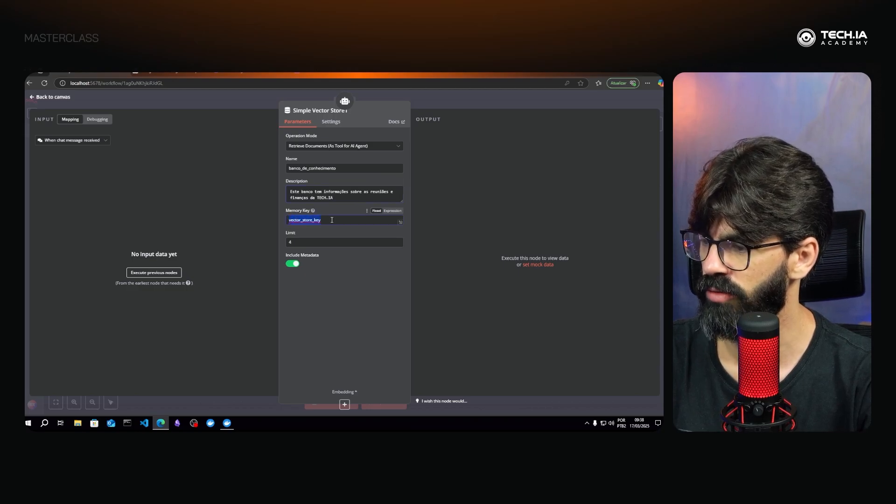
{"action": "left_click", "coordinate": [299, 219]}
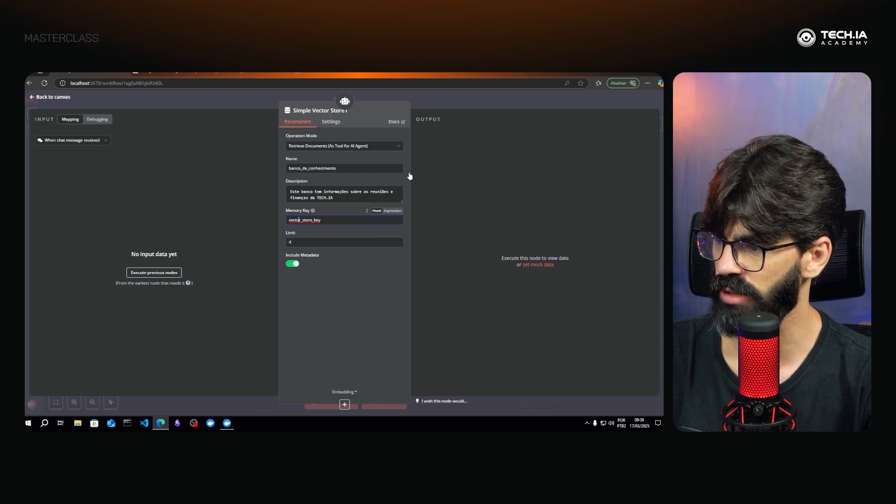
{"action": "left_click", "coordinate": [497, 99]}
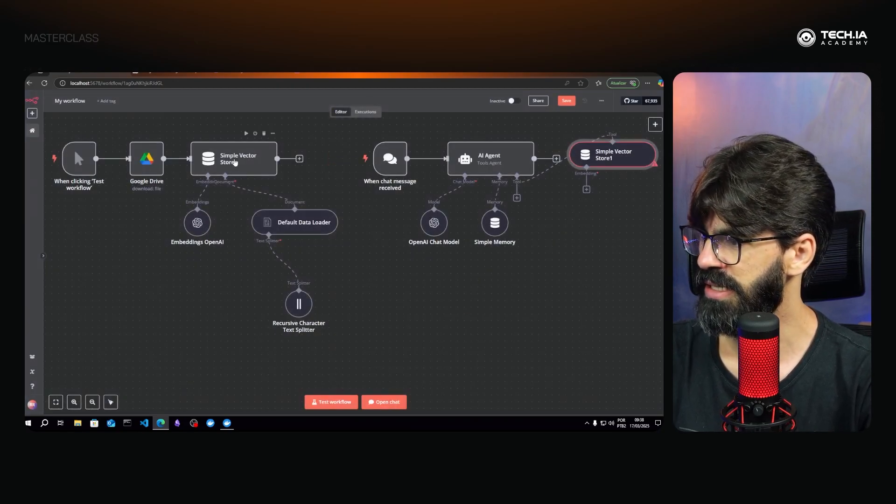
{"action": "double_click", "coordinate": [235, 162]}
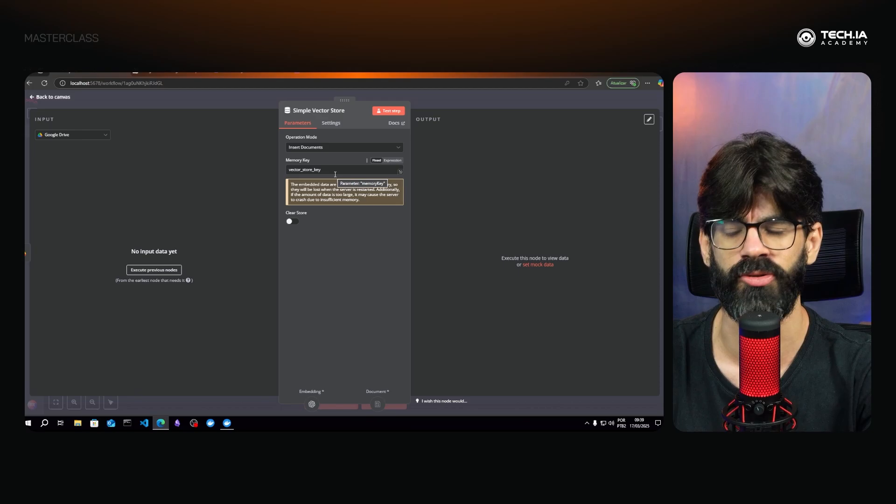
{"action": "left_click", "coordinate": [466, 105]}
Place the vector store tool beside Simple Memory, lower Embeddings OpenAI, and move the Recursive Character Text Splitter directly beneath the Default Data Loader.
{"action": "left_click_drag", "start_coordinate": [598, 157], "coordinate": [564, 225]}
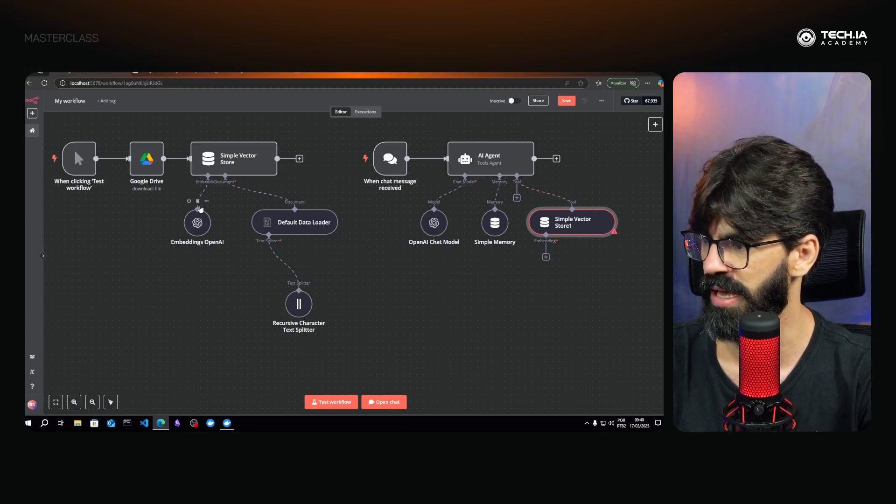
{"action": "left_click_drag", "start_coordinate": [198, 227], "coordinate": [190, 309]}
{"action": "left_click_drag", "start_coordinate": [306, 308], "coordinate": [271, 267]}
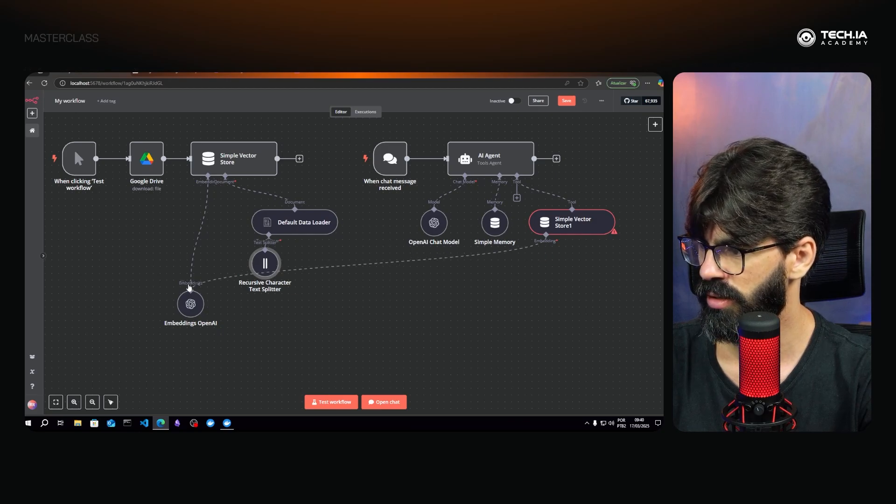
Replace the vector store tool's link to the ingestion embeddings with its own Embeddings OpenAI node using text-embedding-3-large.
{"action": "left_click_drag", "start_coordinate": [199, 306], "coordinate": [196, 336]}
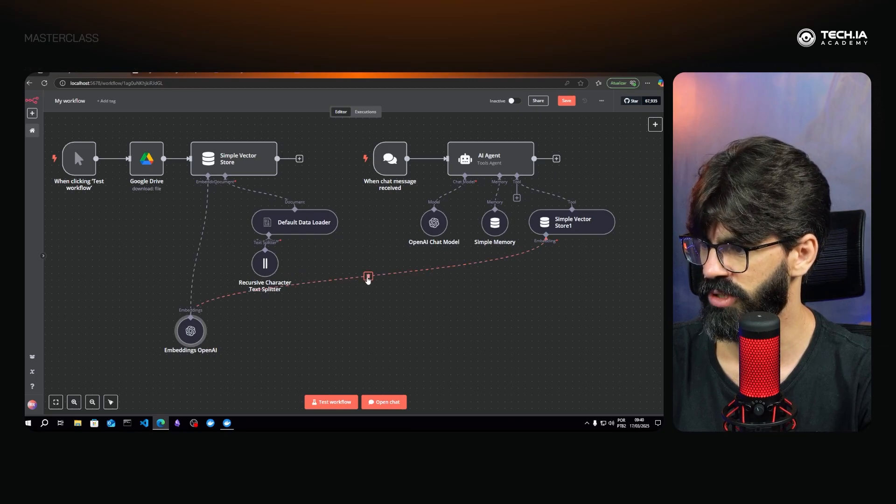
{"action": "left_click", "coordinate": [368, 276]}
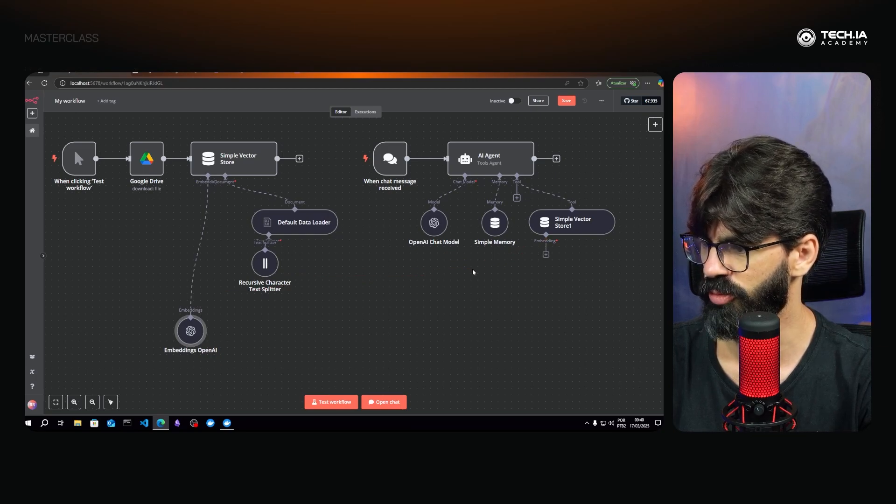
{"action": "left_click", "coordinate": [546, 257]}
{"action": "left_click", "coordinate": [587, 263]}
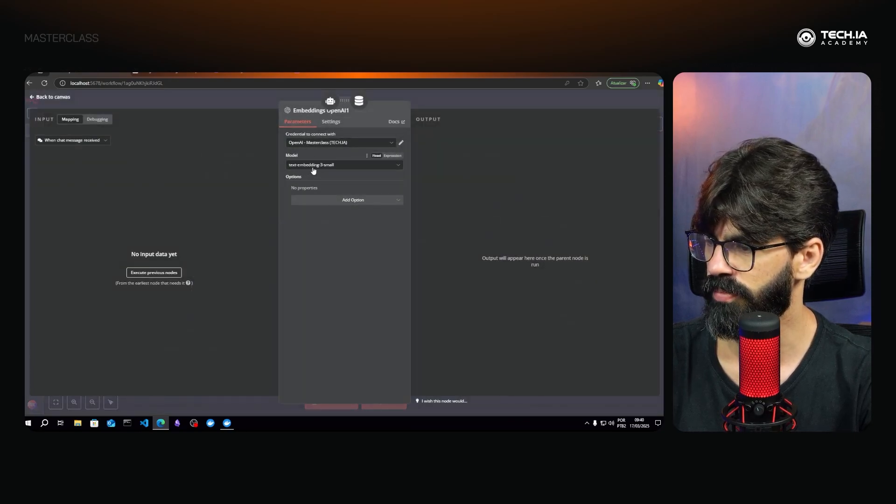
{"action": "left_click", "coordinate": [313, 168]}
{"action": "left_click", "coordinate": [312, 176]}
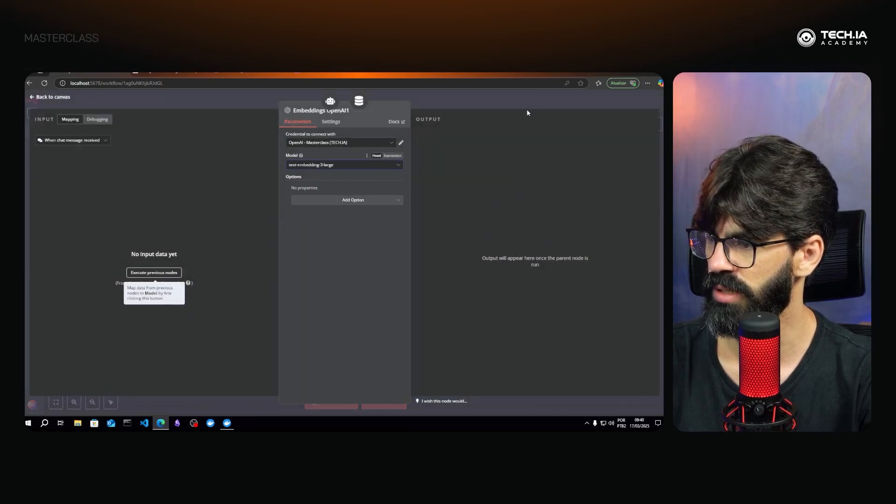
{"action": "left_click", "coordinate": [525, 96]}
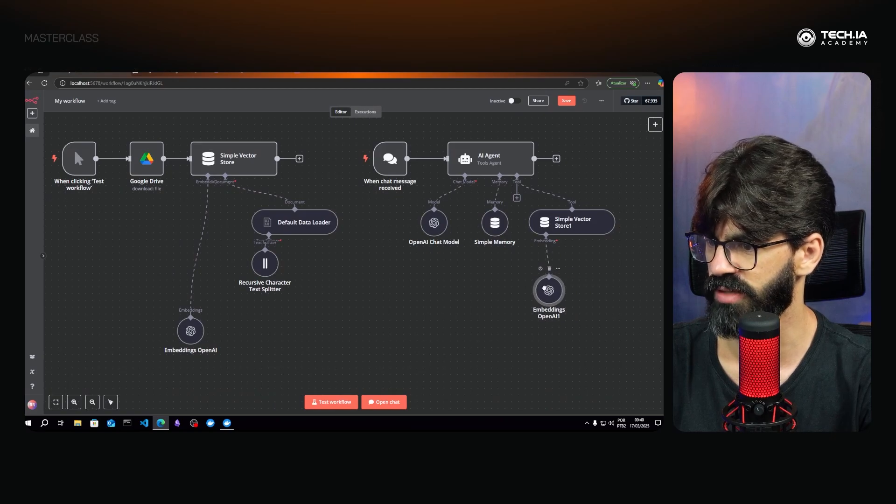
Move the ingestion Embeddings OpenAI node up beside the Recursive Character Text Splitter and save the workflow.
{"action": "left_click_drag", "start_coordinate": [190, 329], "coordinate": [203, 261]}
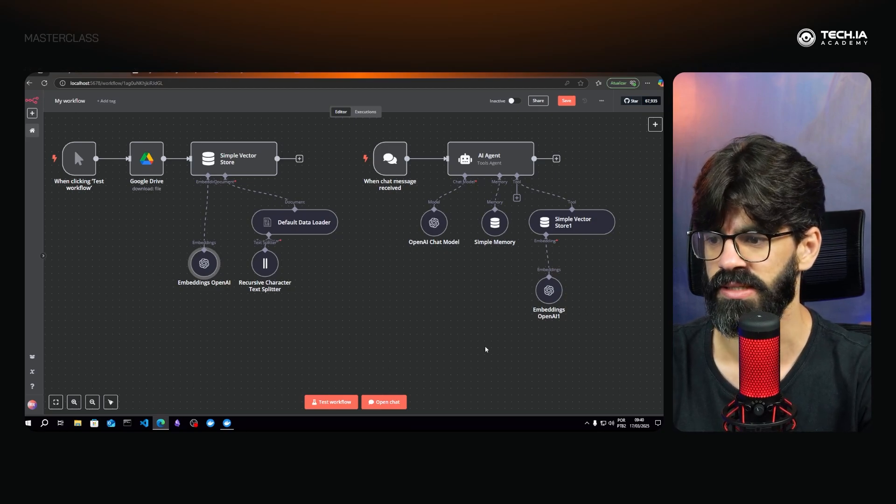
{"action": "key", "text": "ctrl+s"}
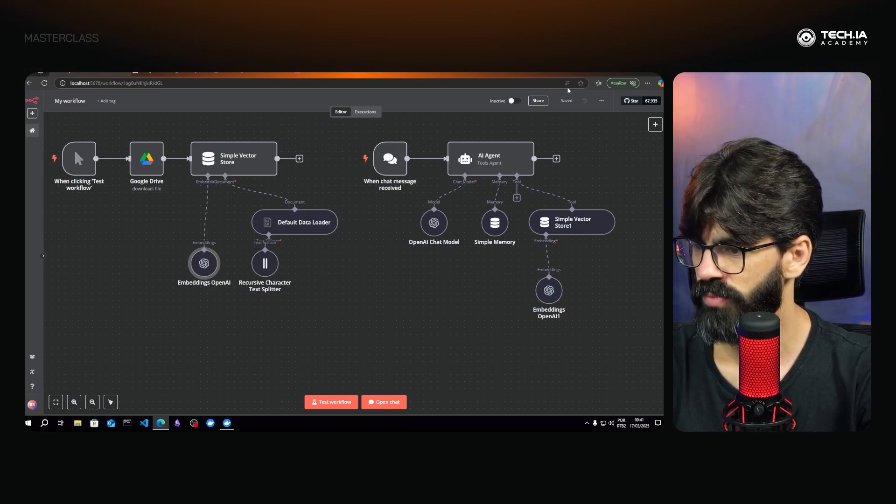
Ask the AI agent in the workflow chat "Olá, quais os assuntos da reunião número 1?".
{"action": "left_click", "coordinate": [380, 402]}
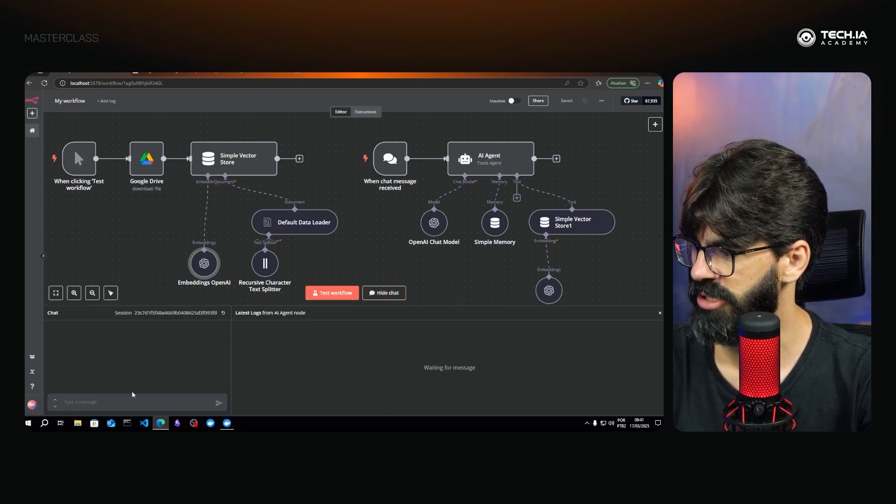
{"action": "type", "text": "Olá"}
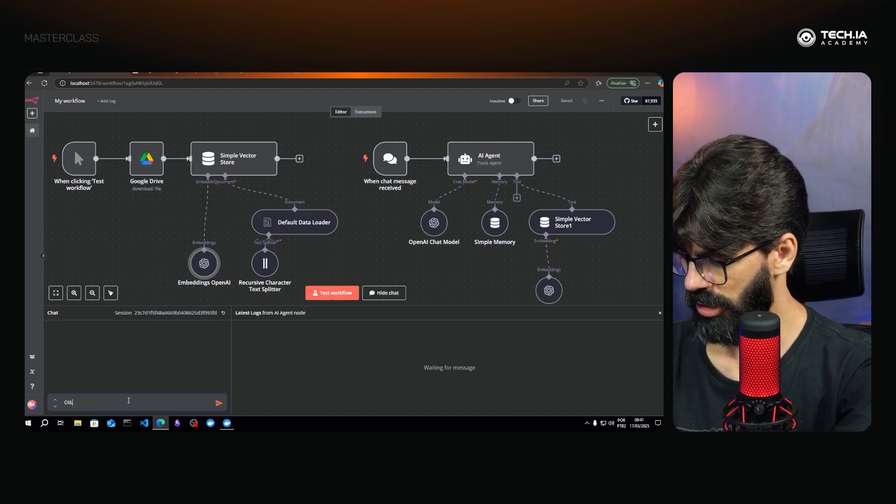
{"action": "type", "text": ", quais c"}
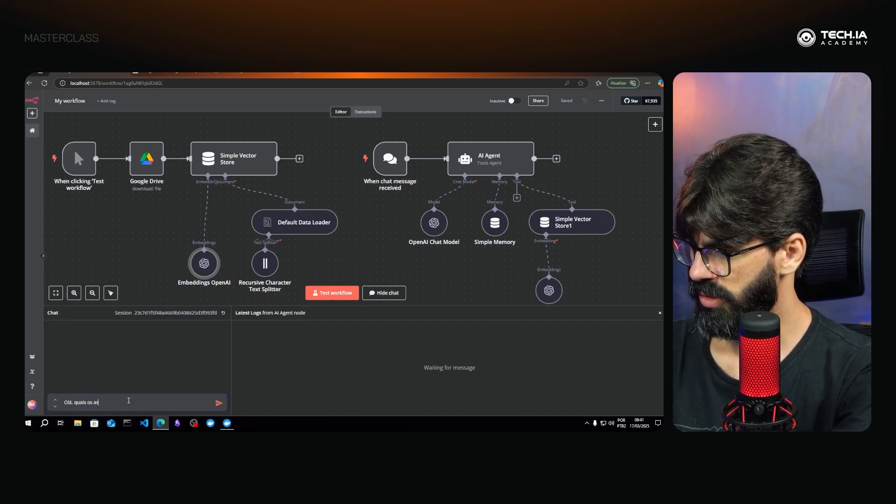
{"action": "type", "text": "s assuntos da"}
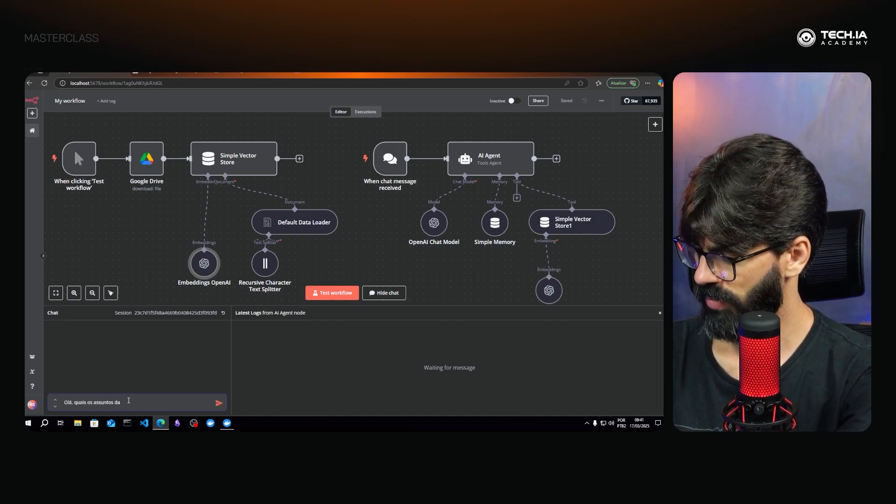
{"action": "type", "text": " reunião"}
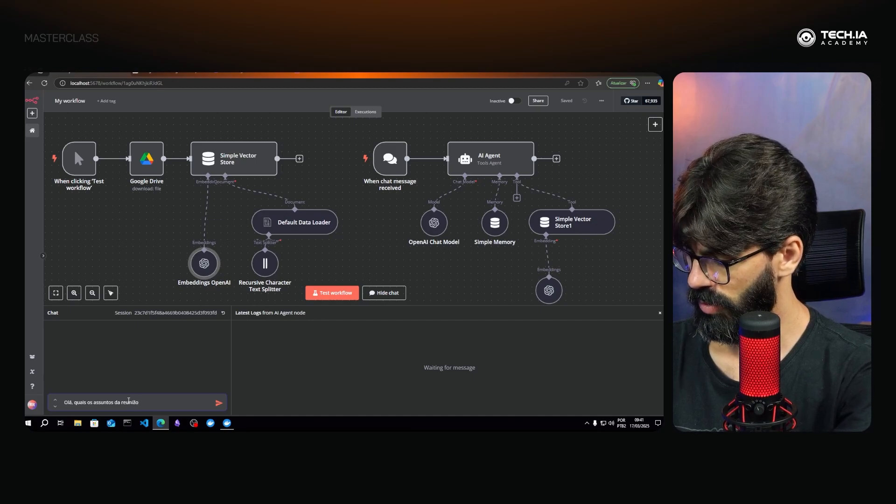
{"action": "type", "text": " número 1"}
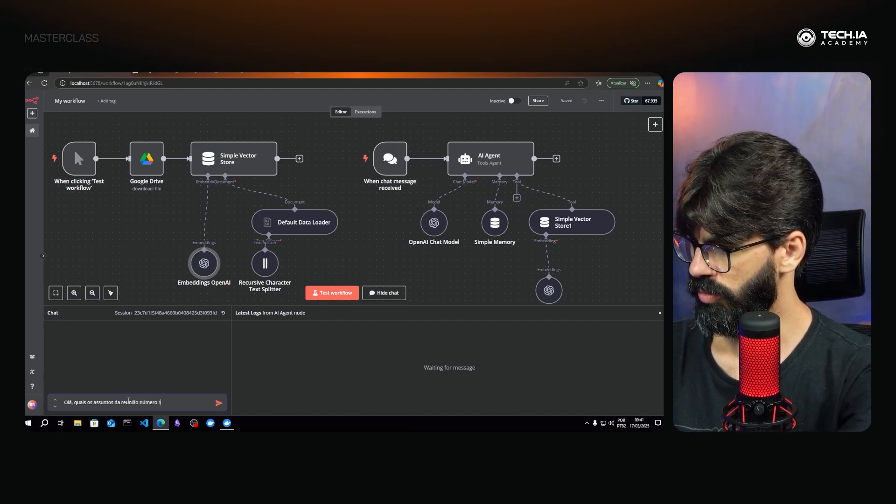
{"action": "type", "text": "?"}
{"action": "key", "text": "Return"}
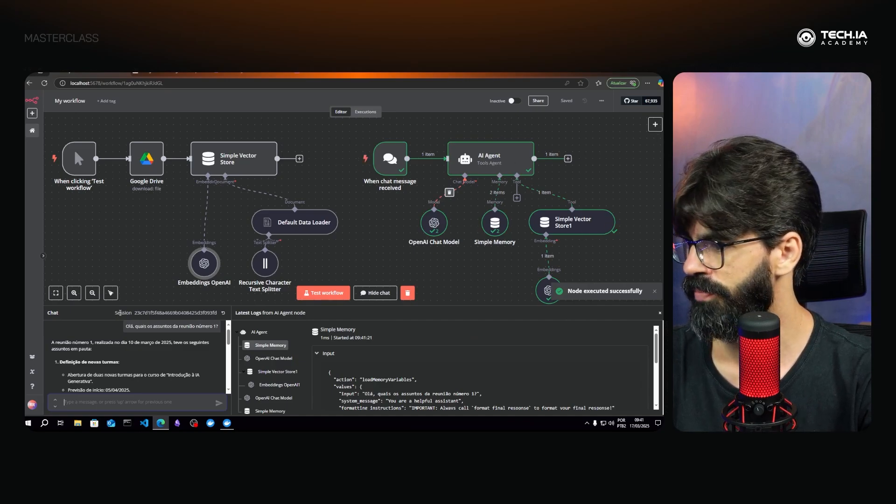
Enlarge the chat area and review the topic headings in the agent's answer about meeting 1.
{"action": "left_click_drag", "start_coordinate": [181, 306], "coordinate": [182, 159]}
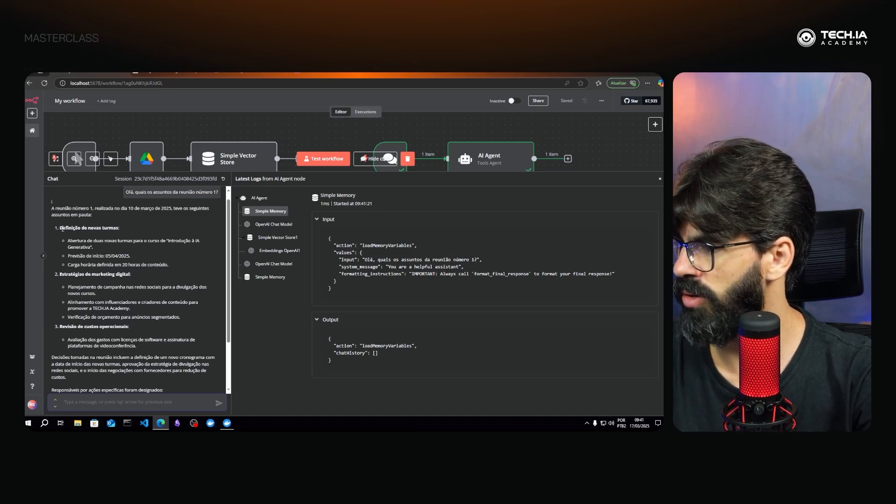
{"action": "left_click_drag", "start_coordinate": [65, 228], "coordinate": [103, 227]}
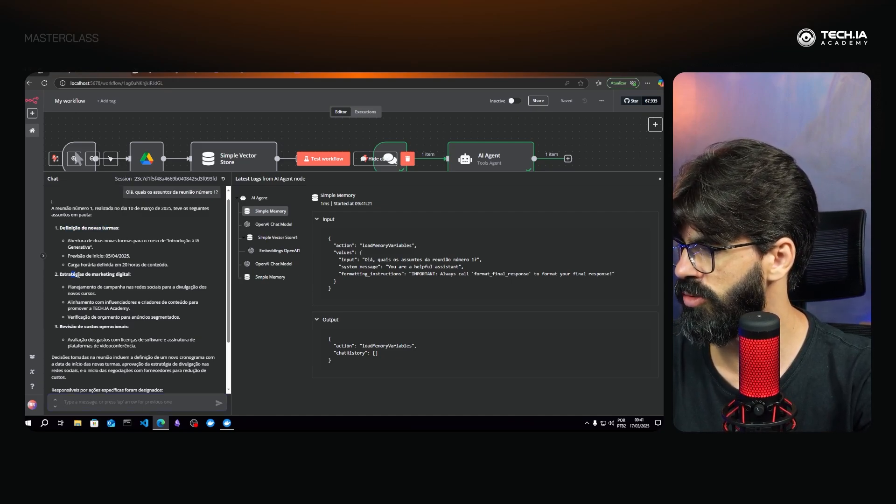
{"action": "left_click_drag", "start_coordinate": [75, 275], "coordinate": [112, 278]}
{"action": "left_click_drag", "start_coordinate": [59, 326], "coordinate": [110, 327]}
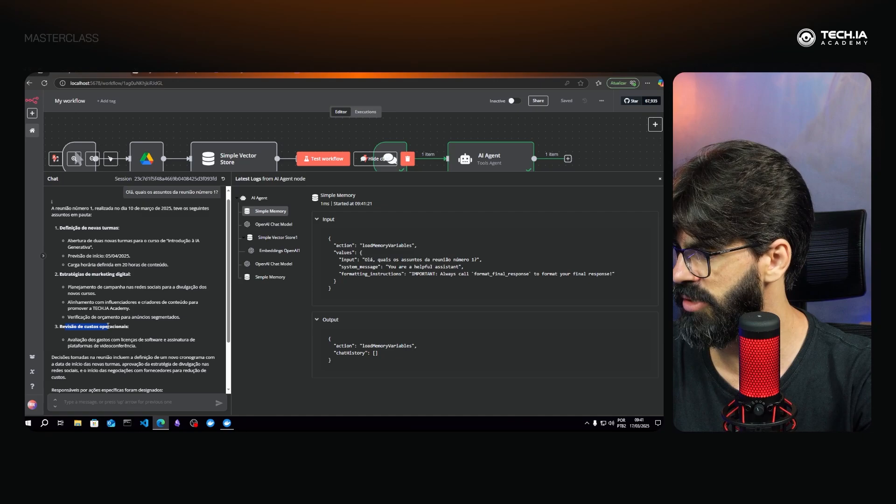
Compare the answer with the Pauta list in the Google Docs minutes, and return to the workflow with the chat closed.
{"action": "left_click", "coordinate": [332, 72]}
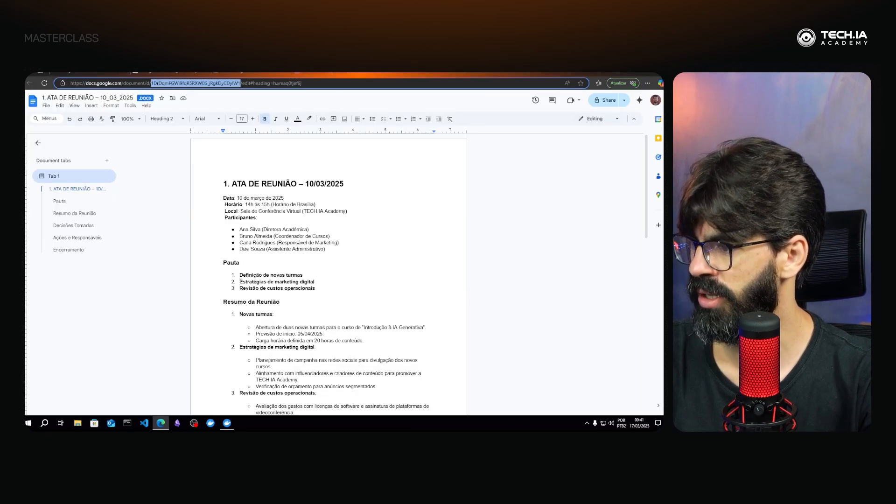
{"action": "left_click_drag", "start_coordinate": [238, 275], "coordinate": [314, 288]}
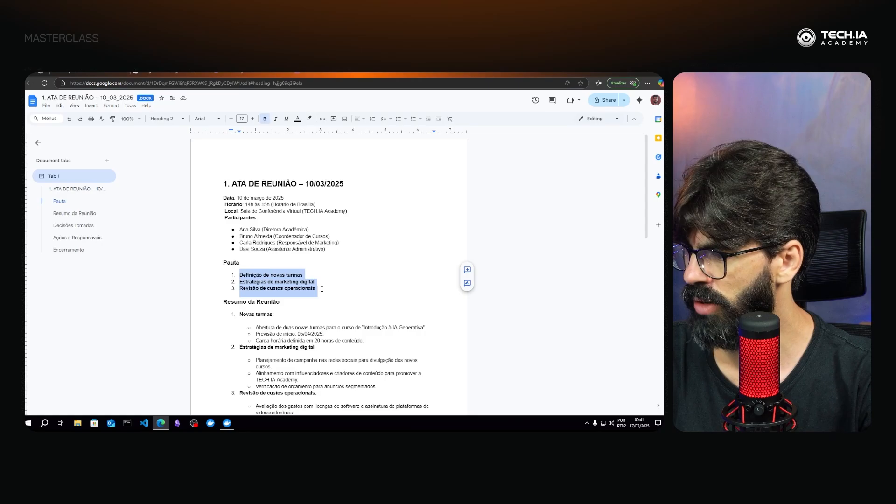
{"action": "left_click", "coordinate": [252, 276]}
{"action": "left_click_drag", "start_coordinate": [239, 275], "coordinate": [329, 290]}
{"action": "left_click", "coordinate": [330, 290]}
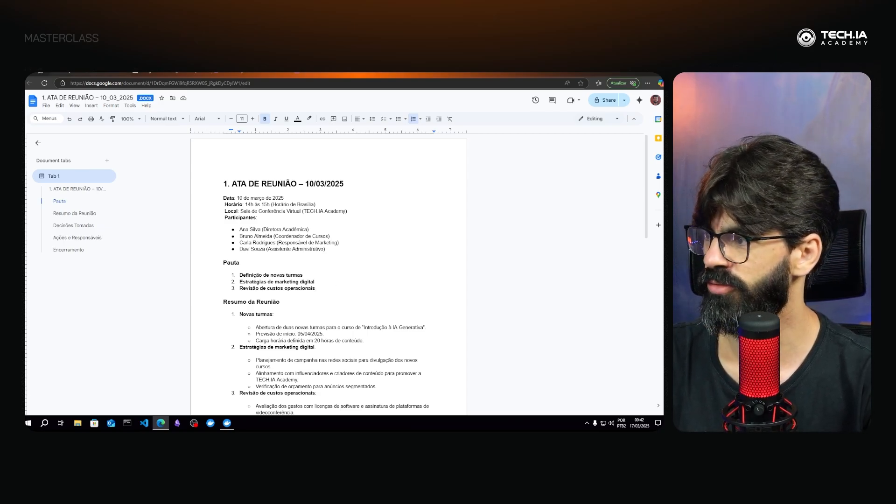
{"action": "left_click", "coordinate": [83, 74]}
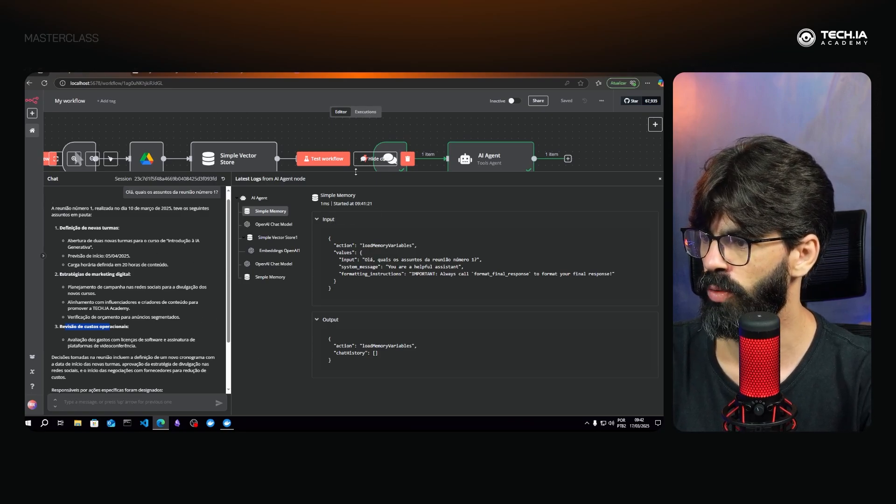
{"action": "left_click_drag", "start_coordinate": [355, 171], "coordinate": [354, 321]}
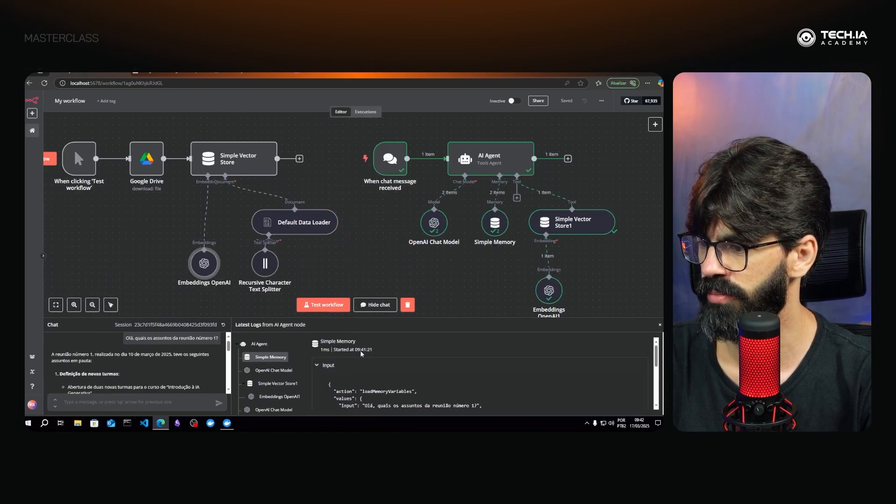
{"action": "left_click", "coordinate": [659, 327]}
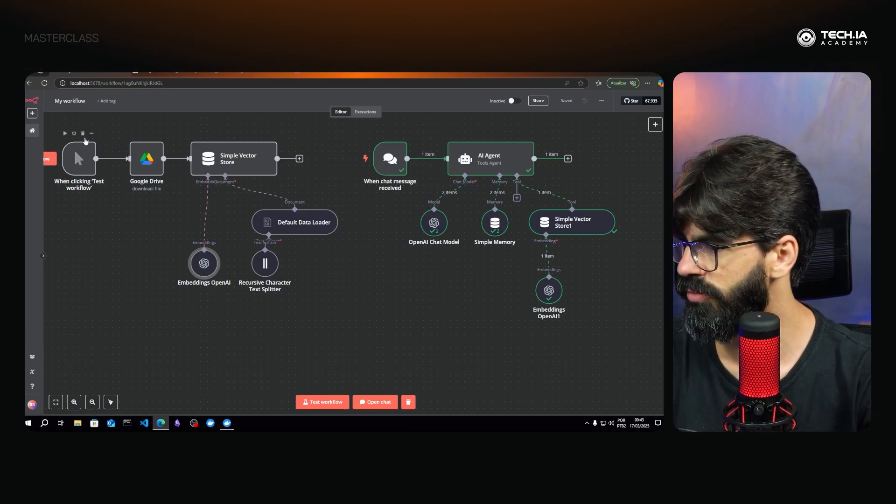
Replace the manual trigger with a Google Drive Trigger for changes involving a specific folder, placed in front of the Google Drive download node.
{"action": "left_click", "coordinate": [83, 134]}
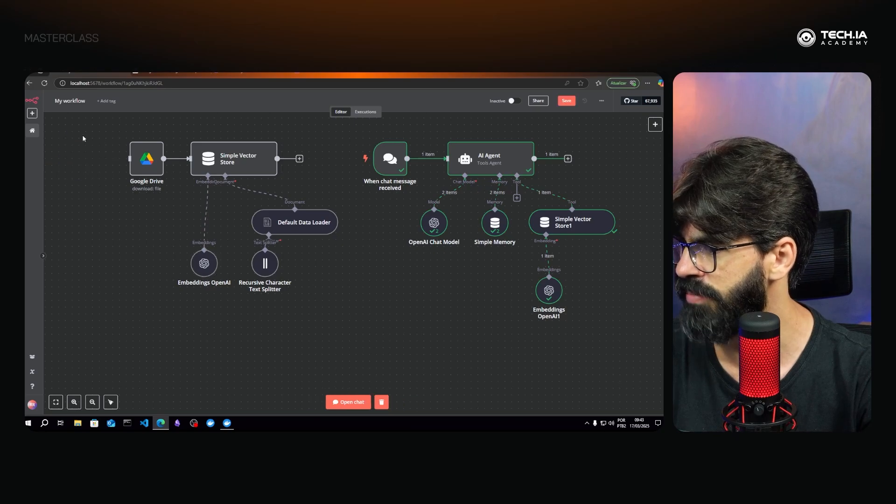
{"action": "left_click", "coordinate": [655, 124]}
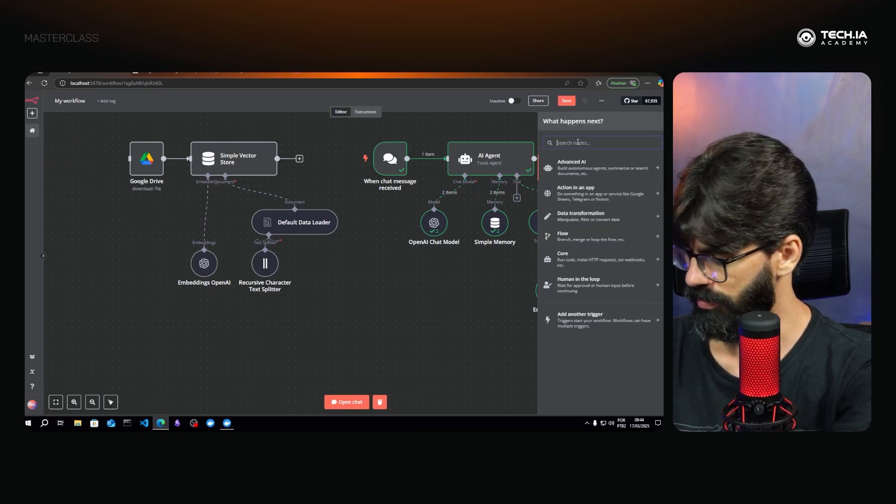
{"action": "type", "text": "drive"}
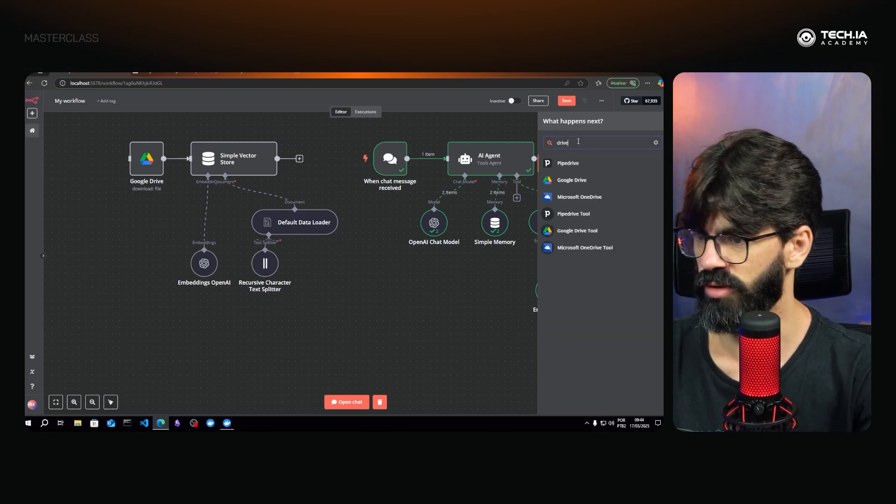
{"action": "left_click", "coordinate": [564, 182]}
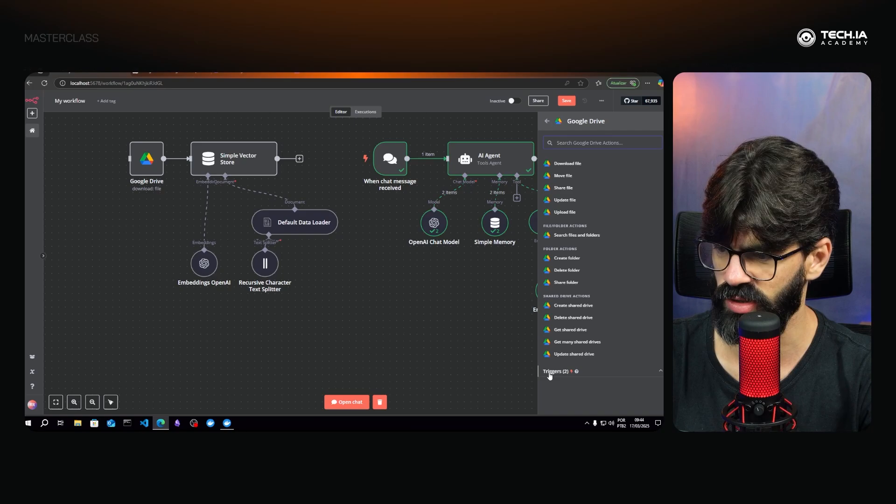
{"action": "left_click", "coordinate": [550, 373]}
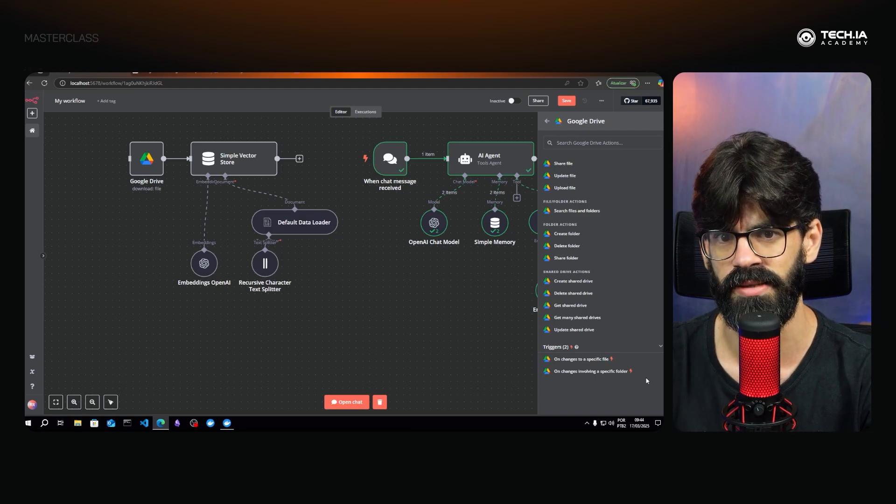
{"action": "left_click", "coordinate": [608, 371]}
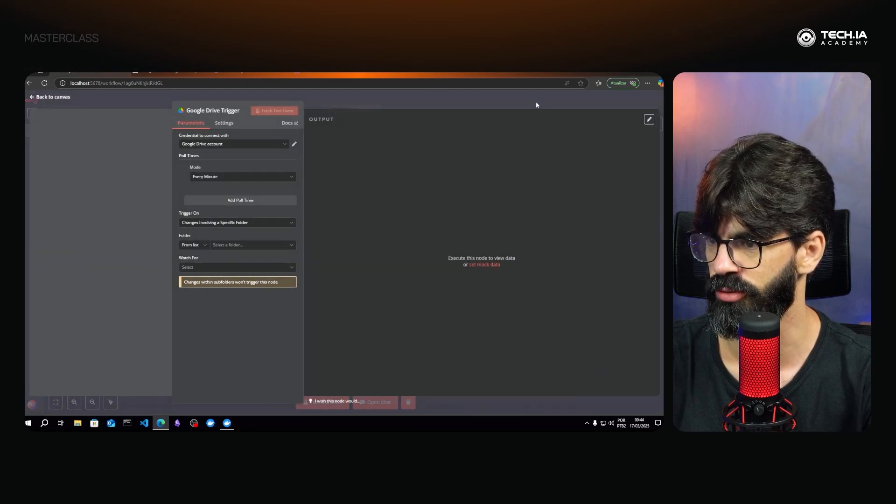
{"action": "key", "text": "Escape"}
{"action": "left_click_drag", "start_coordinate": [548, 321], "coordinate": [86, 164]}
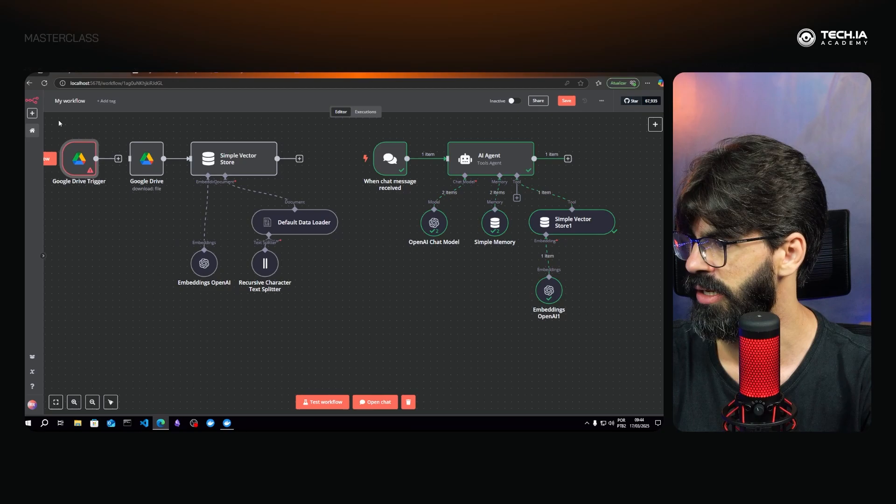
Shift all nodes down and to the right, raise the Google Drive Trigger above its row and connect it to the Google Drive download node.
{"action": "left_click_drag", "start_coordinate": [59, 122], "coordinate": [651, 353]}
{"action": "left_click_drag", "start_coordinate": [262, 181], "coordinate": [303, 222]}
{"action": "left_click", "coordinate": [125, 203]}
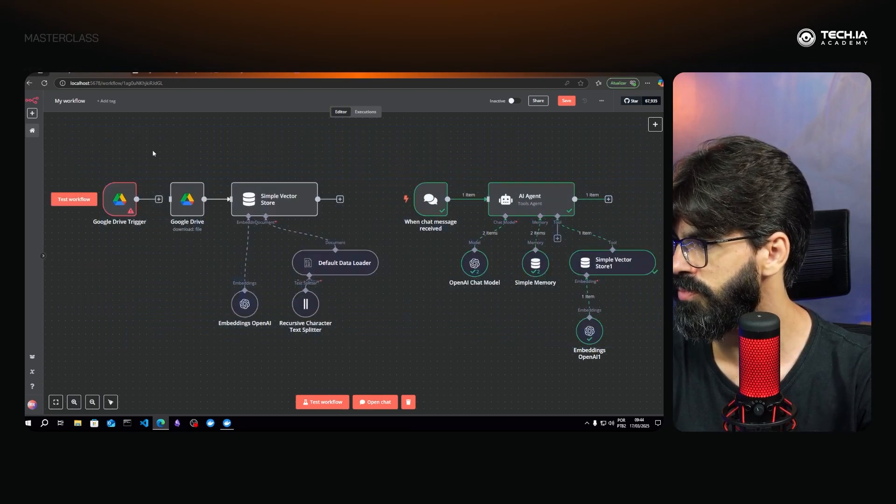
{"action": "left_click_drag", "start_coordinate": [118, 199], "coordinate": [170, 199]}
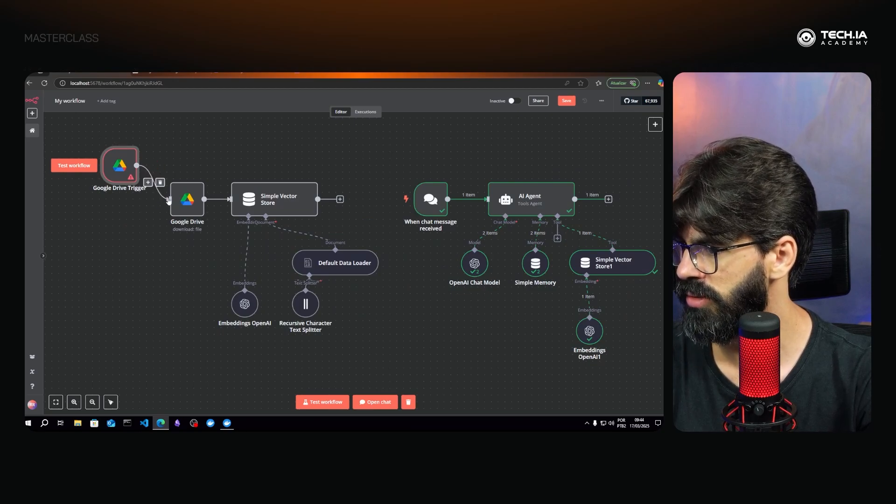
Check the minutes folder's name in Google Drive and set the Google Drive Trigger's folder to n8n.
{"action": "double_click", "coordinate": [118, 172]}
{"action": "key", "text": "Escape"}
{"action": "double_click", "coordinate": [117, 168]}
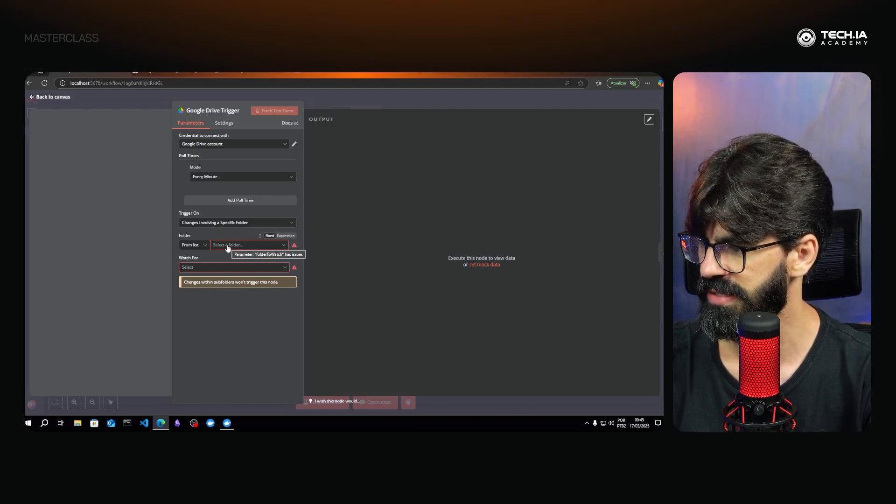
{"action": "left_click", "coordinate": [100, 73]}
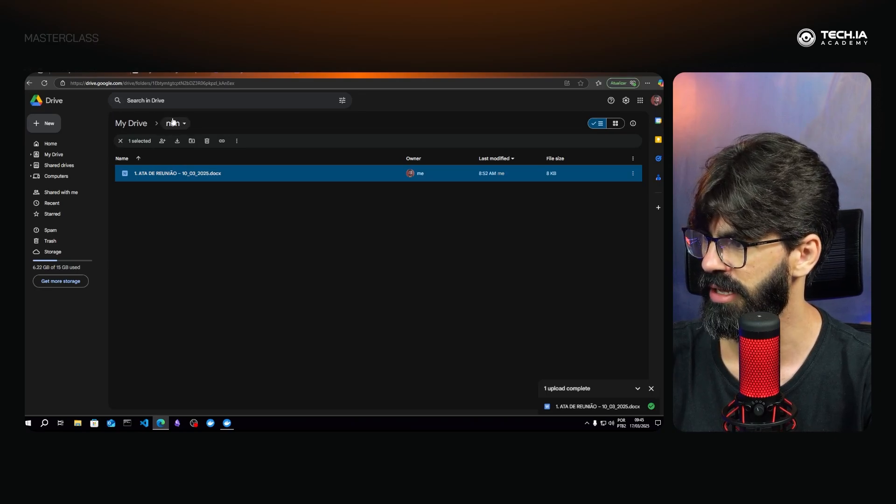
{"action": "left_click", "coordinate": [173, 75]}
{"action": "left_click", "coordinate": [236, 248]}
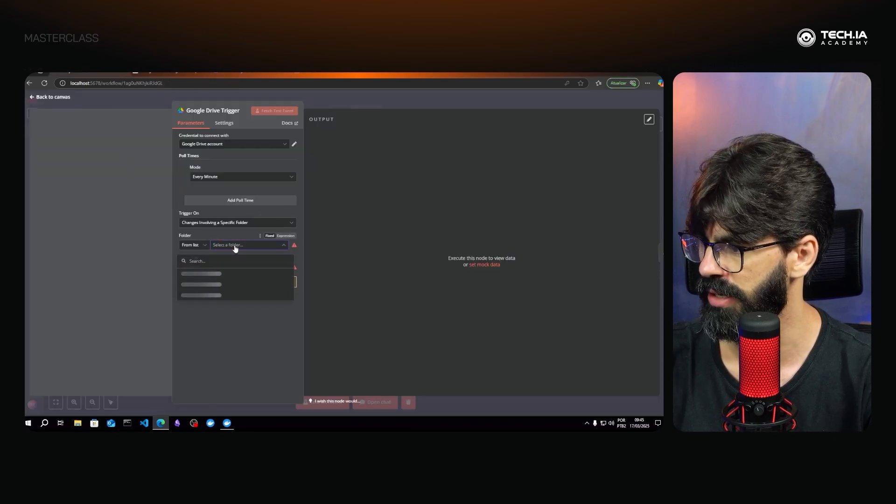
{"action": "scroll", "coordinate": [217, 299], "scroll_direction": "down", "scroll_amount": 5}
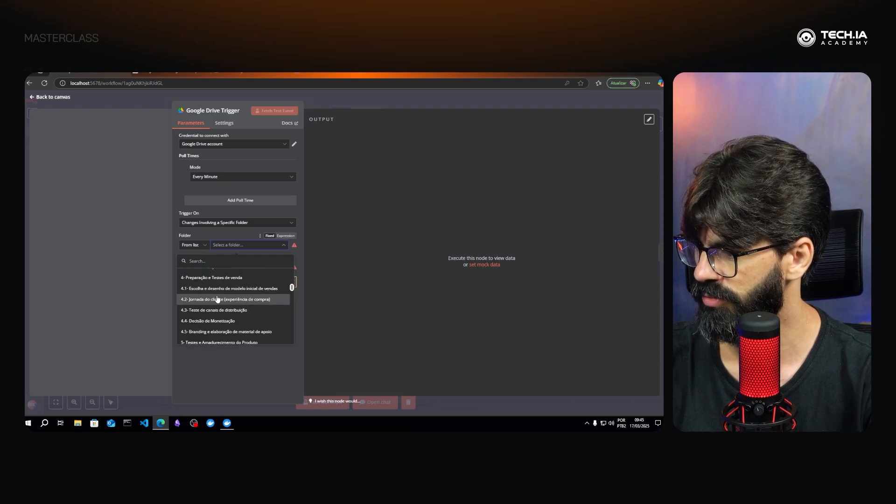
{"action": "scroll", "coordinate": [217, 299], "scroll_direction": "down", "scroll_amount": 10}
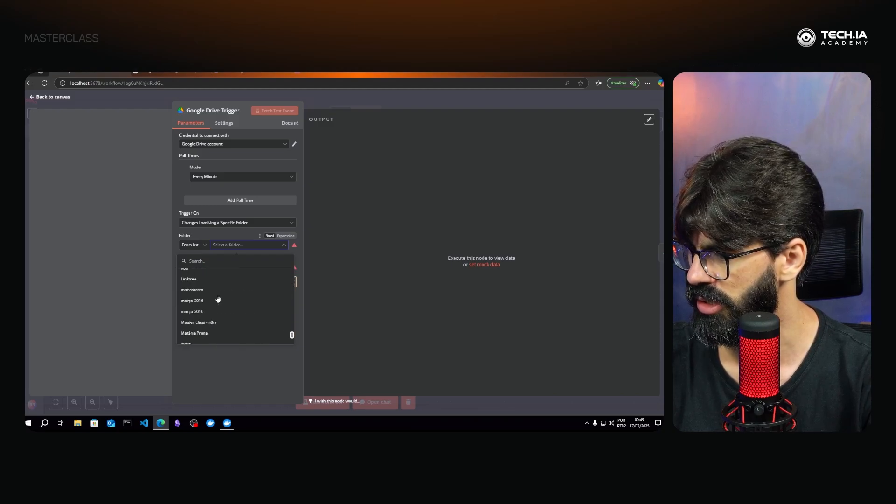
{"action": "scroll", "coordinate": [217, 299], "scroll_direction": "down", "scroll_amount": 3}
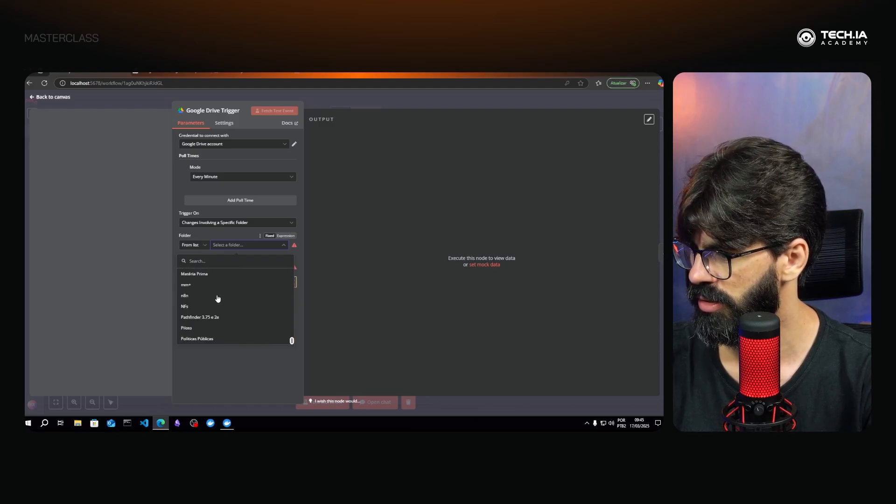
{"action": "left_click", "coordinate": [182, 300]}
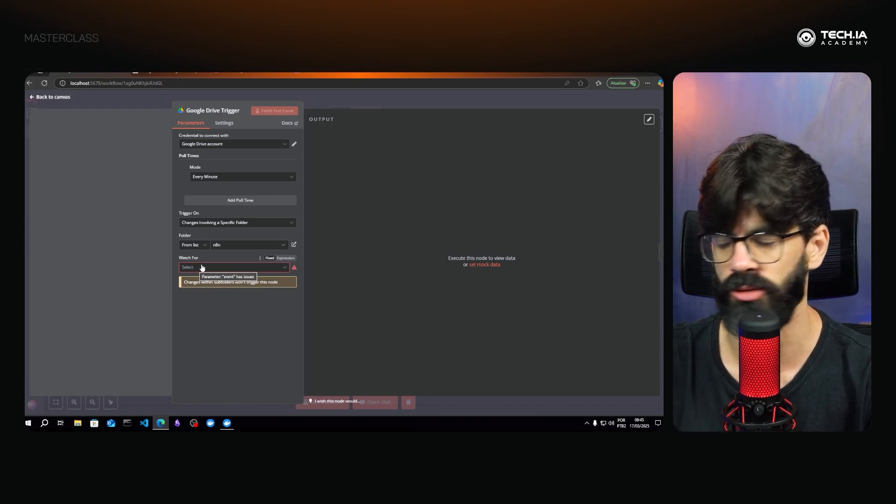
Set the Google Drive Trigger to watch for File Created and return to the canvas.
{"action": "left_click", "coordinate": [202, 267]}
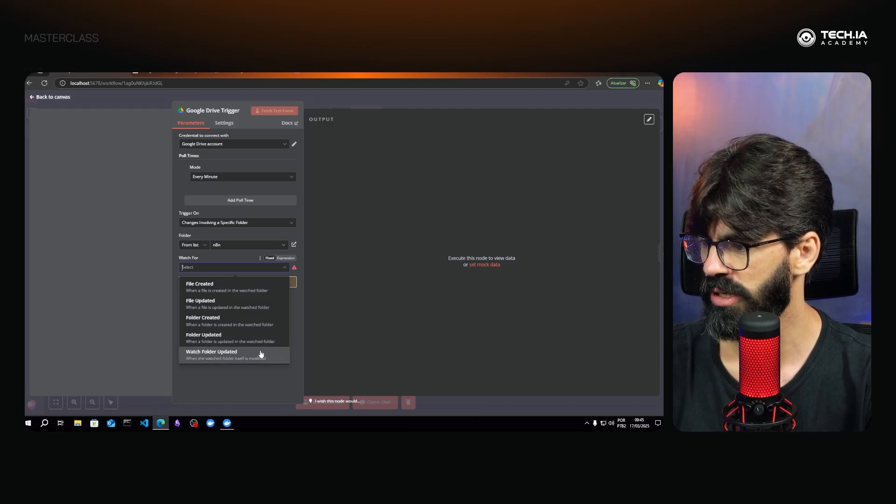
{"action": "left_click", "coordinate": [215, 291]}
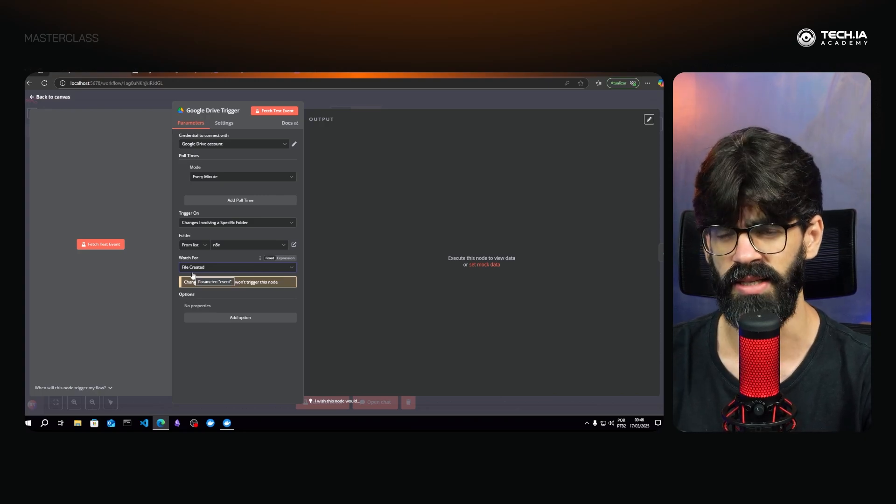
{"action": "left_click", "coordinate": [336, 104]}
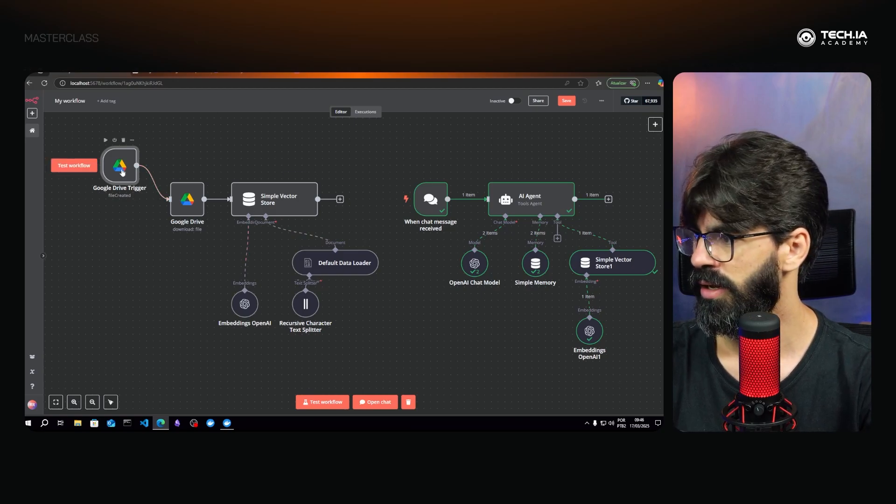
Duplicate the Google Drive Trigger below the original and connect the copy to the Google Drive download node.
{"action": "key", "text": "ctrl+c"}
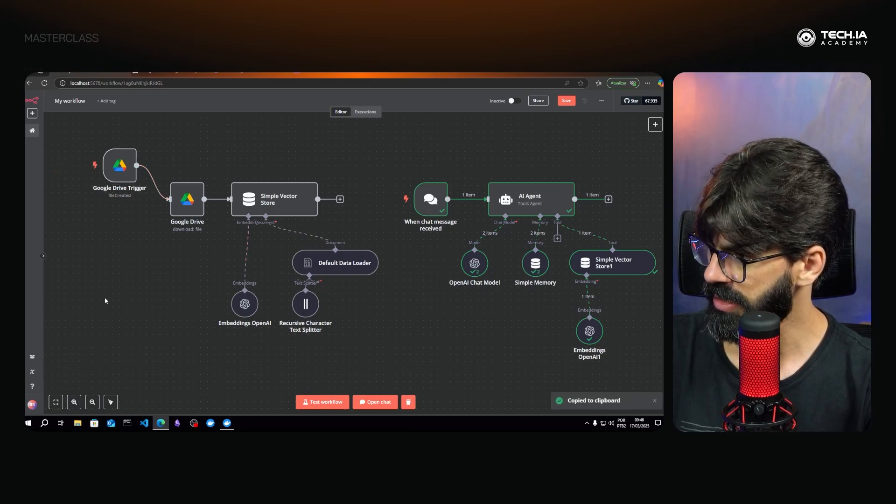
{"action": "key", "text": "ctrl+v"}
{"action": "left_click_drag", "start_coordinate": [117, 311], "coordinate": [168, 199]}
Set the duplicated Google Drive Trigger to watch for File Updated and return to the canvas.
{"action": "double_click", "coordinate": [114, 249]}
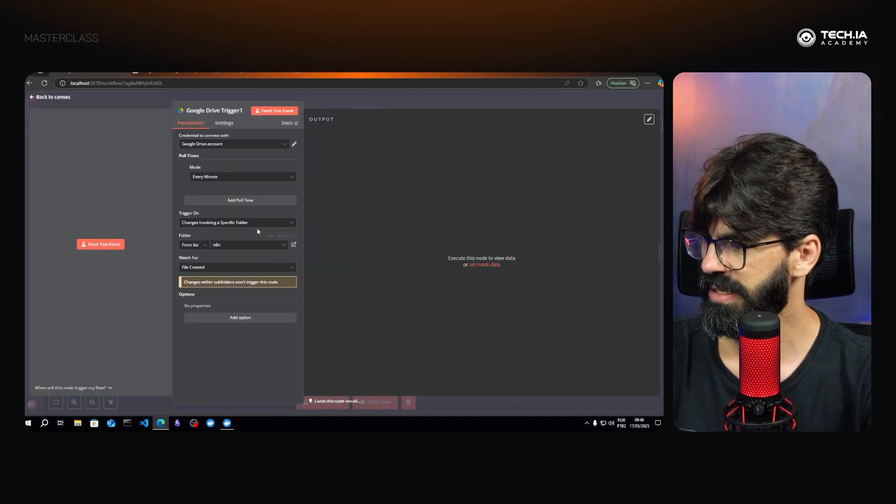
{"action": "left_click", "coordinate": [195, 270]}
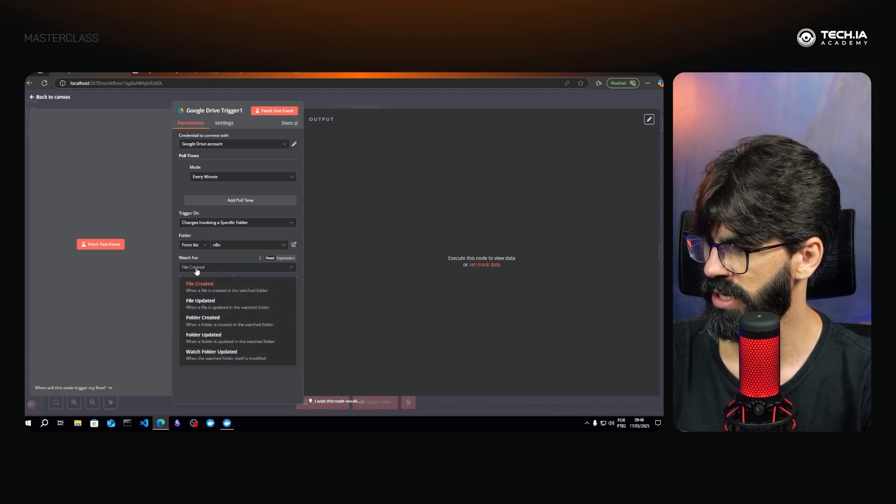
{"action": "left_click", "coordinate": [204, 304]}
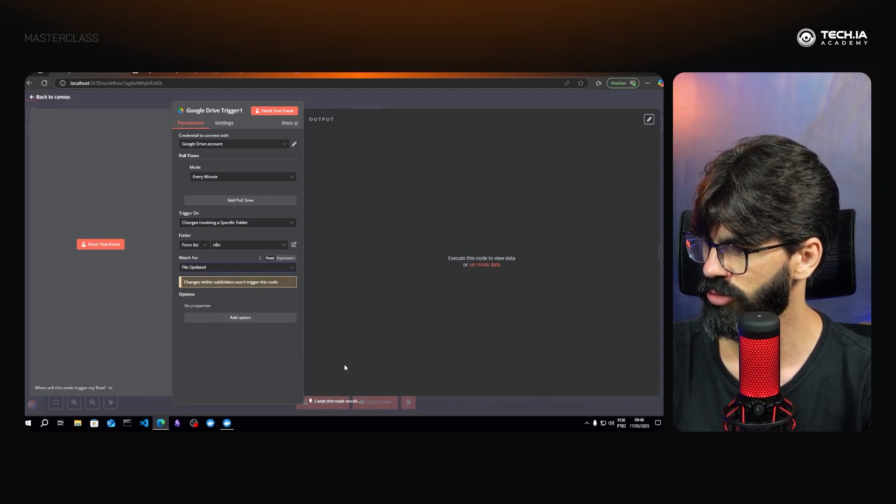
{"action": "left_click", "coordinate": [417, 98]}
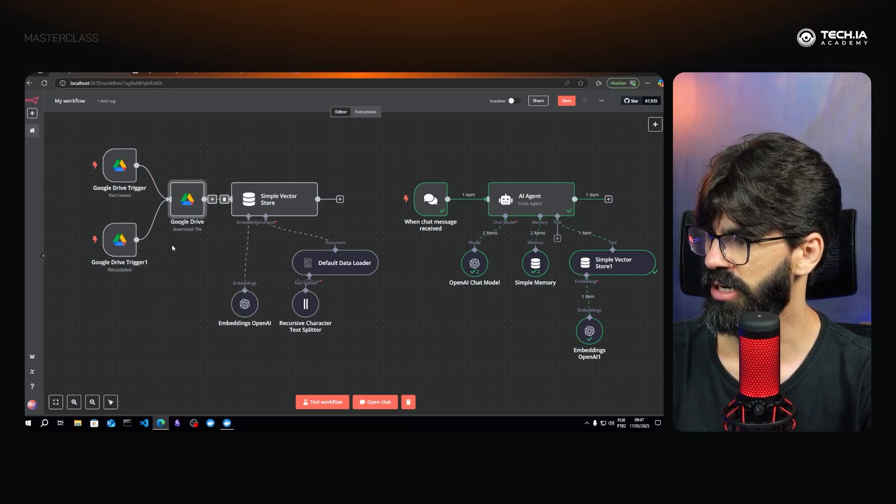
Run the nodes preceding the Google Drive download node to fetch trigger data and show its input as Schema.
{"action": "double_click", "coordinate": [187, 203]}
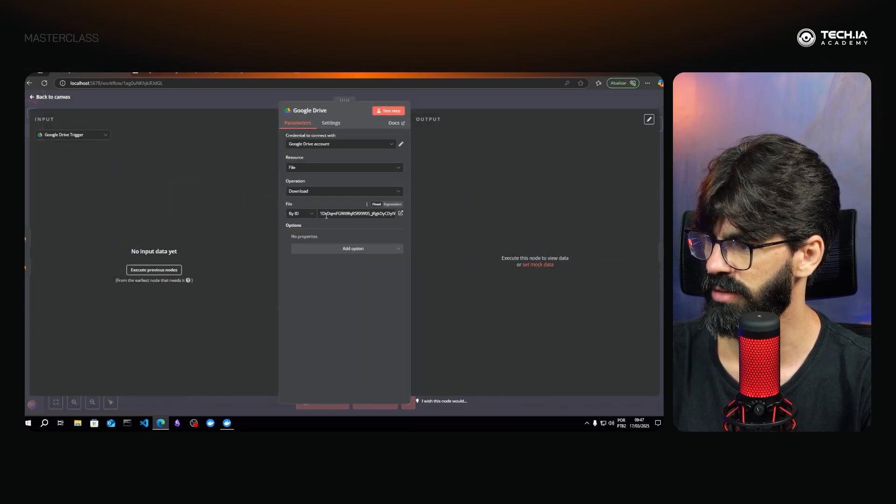
{"action": "left_click", "coordinate": [161, 272]}
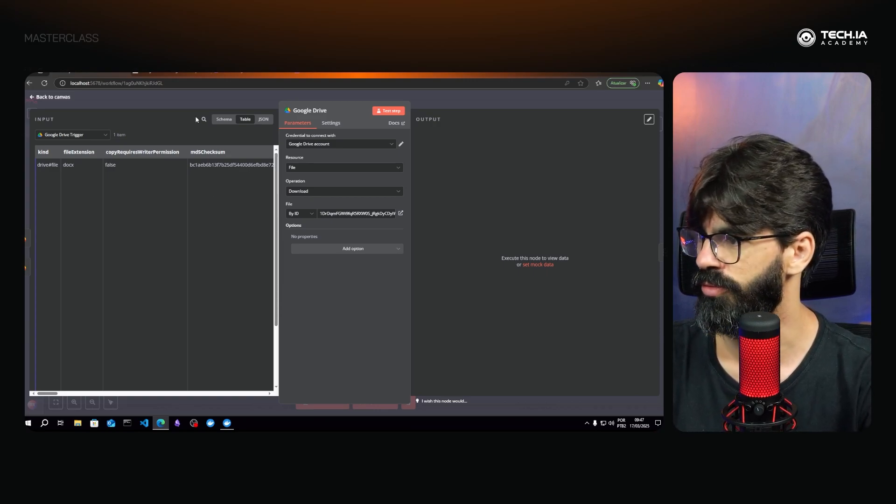
{"action": "left_click", "coordinate": [223, 120]}
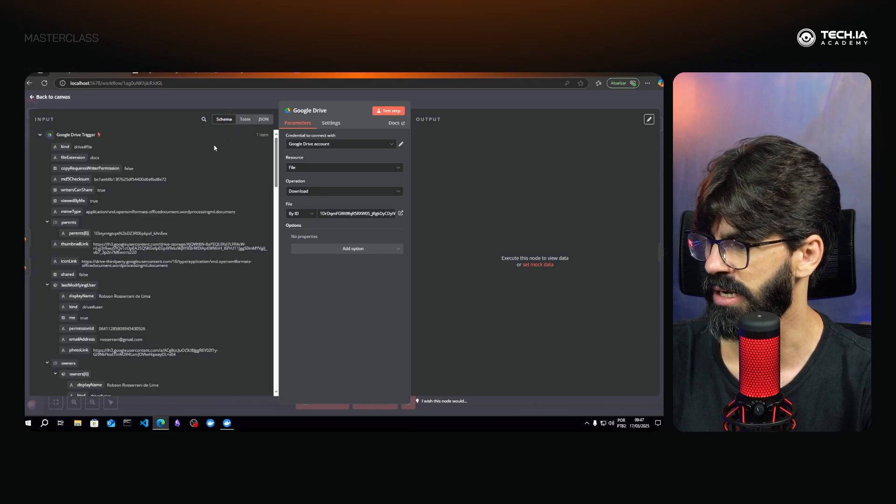
Replace the download node's fixed file ID with the expression {{ $json.id }} from the trigger's id field and return to the canvas.
{"action": "double_click", "coordinate": [351, 216]}
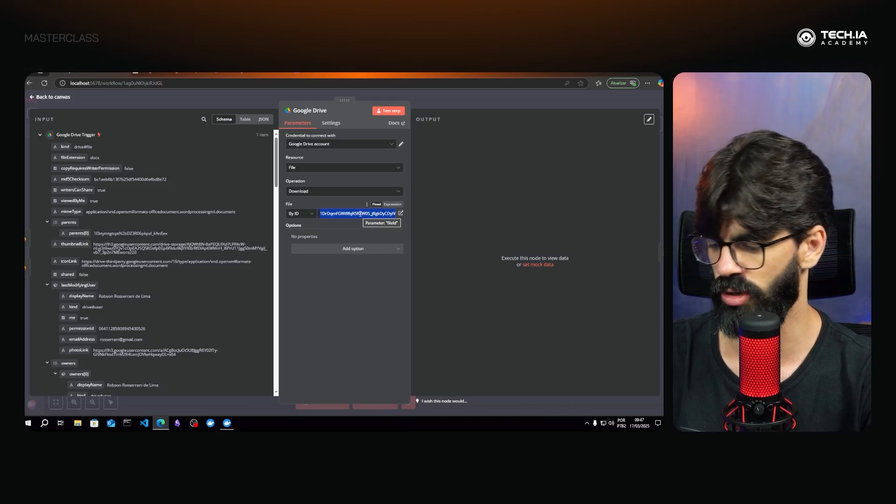
{"action": "key", "text": "BackSpace"}
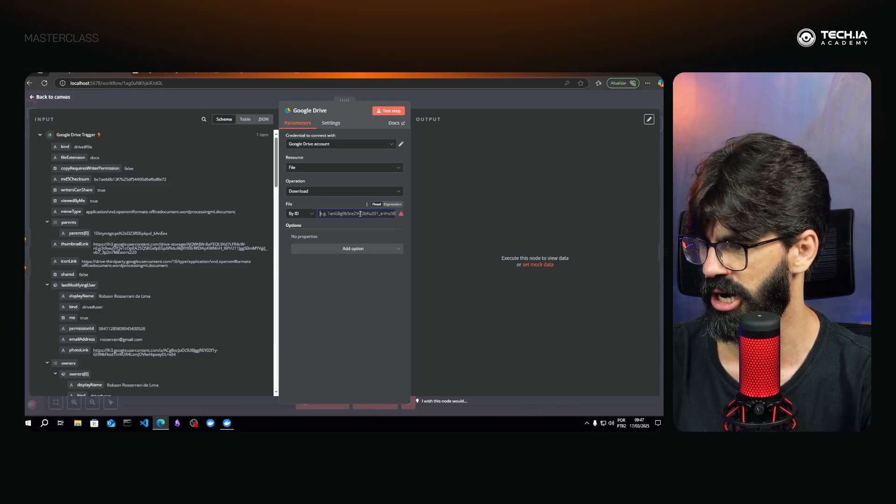
{"action": "left_click", "coordinate": [392, 205]}
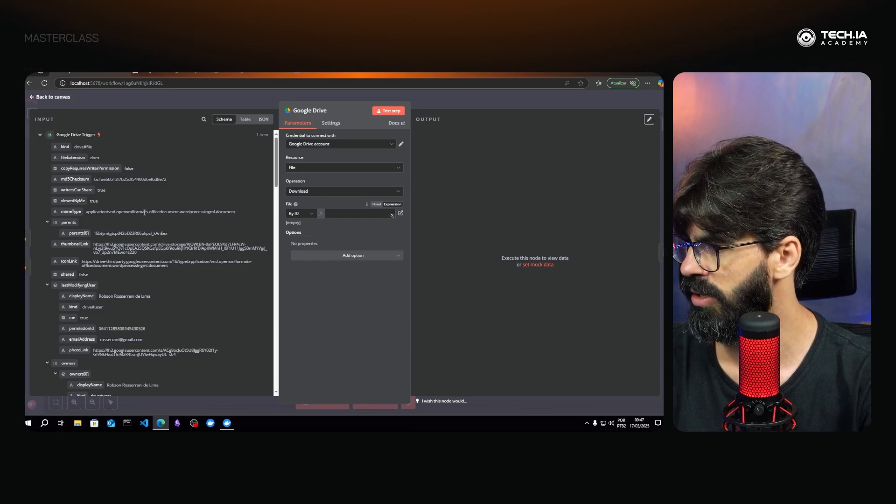
{"action": "scroll", "coordinate": [144, 218], "scroll_direction": "down", "scroll_amount": 3}
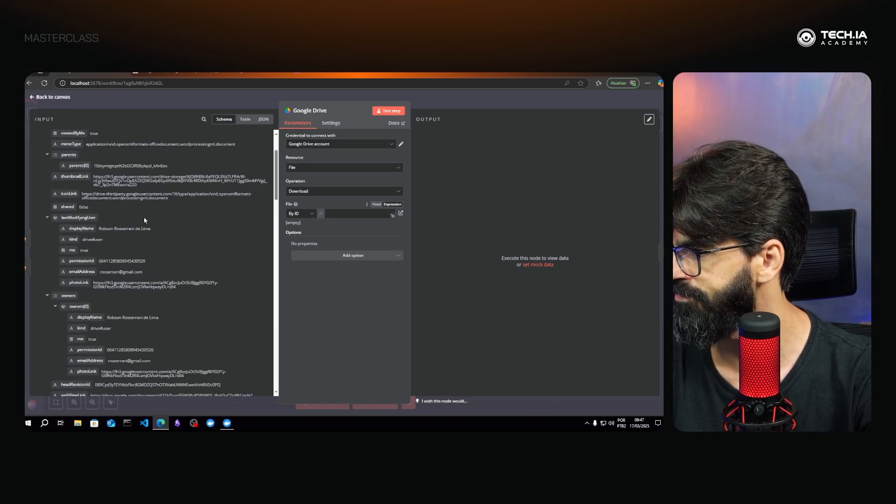
{"action": "scroll", "coordinate": [144, 220], "scroll_direction": "down", "scroll_amount": 3}
{"action": "scroll", "coordinate": [147, 234], "scroll_direction": "down", "scroll_amount": 3}
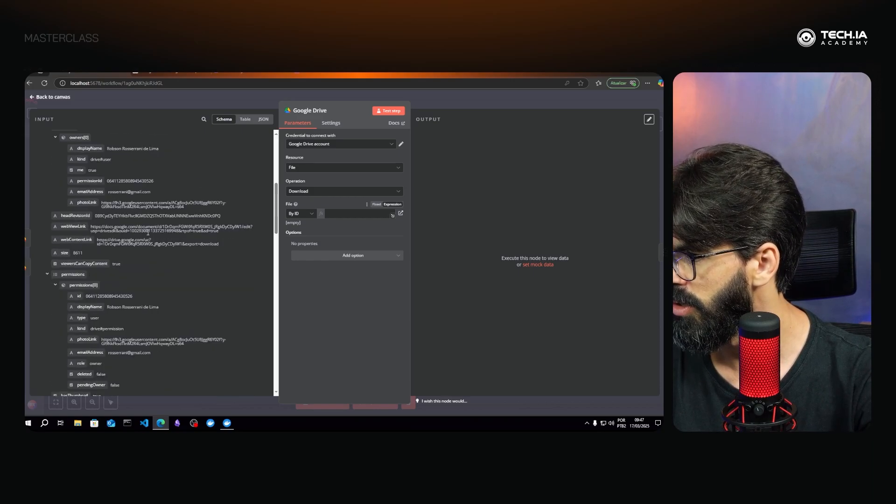
{"action": "scroll", "coordinate": [147, 236], "scroll_direction": "down", "scroll_amount": 4}
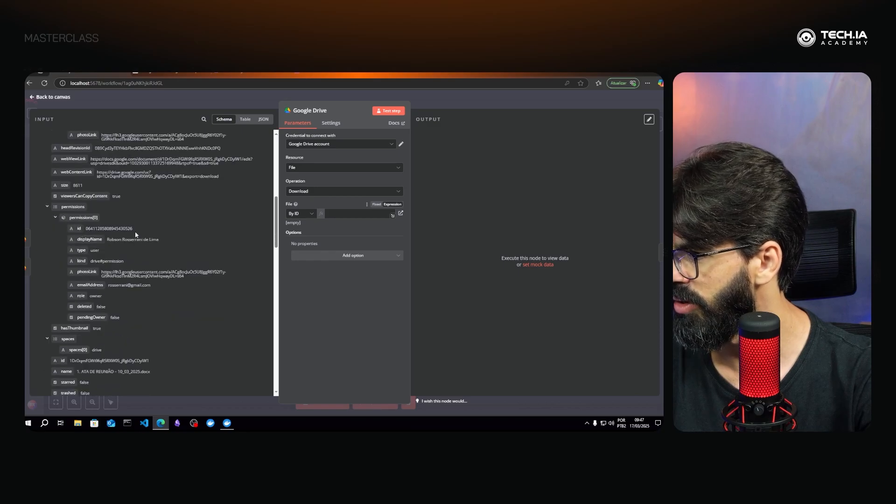
{"action": "scroll", "coordinate": [146, 236], "scroll_direction": "down", "scroll_amount": 3}
{"action": "scroll", "coordinate": [152, 262], "scroll_direction": "down", "scroll_amount": 3}
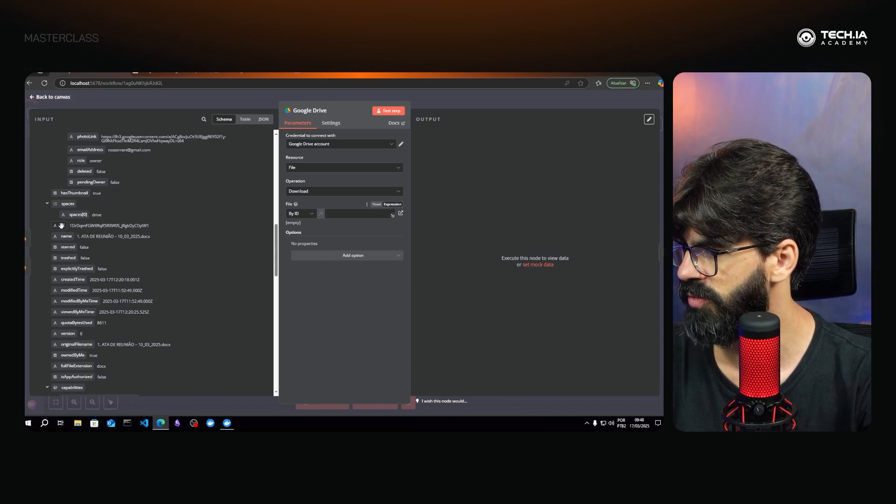
{"action": "left_click_drag", "start_coordinate": [62, 225], "coordinate": [348, 216]}
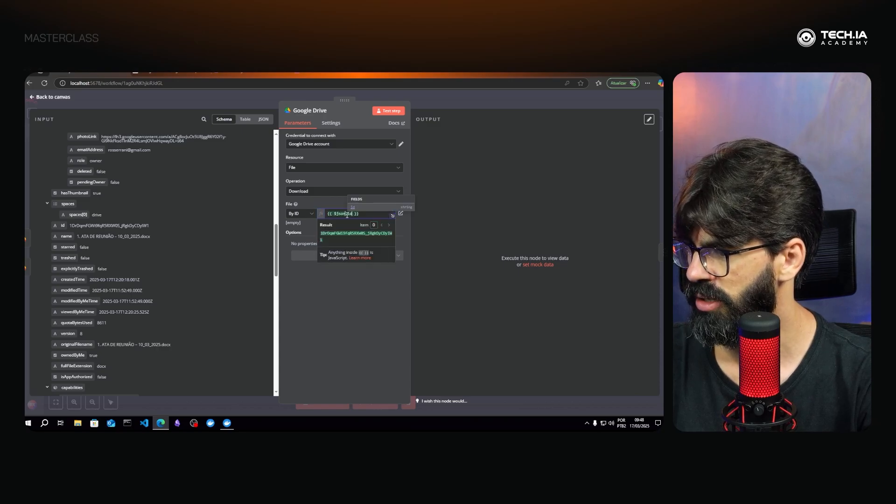
{"action": "left_click", "coordinate": [322, 308]}
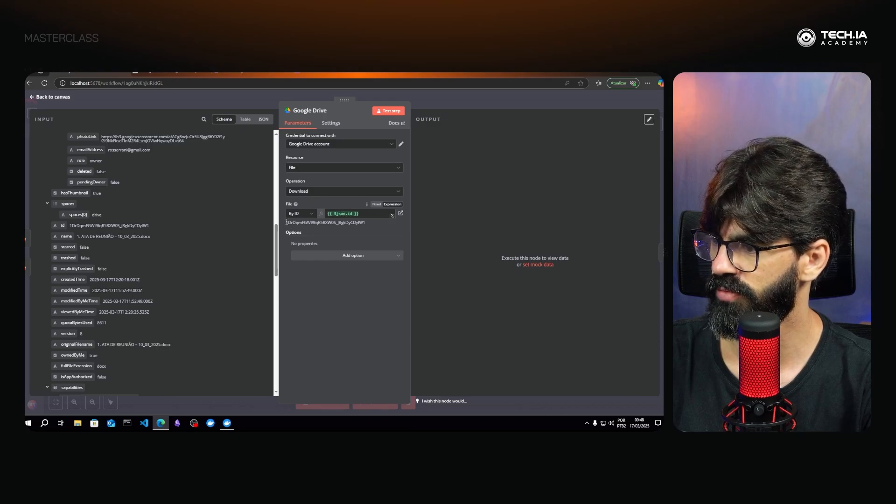
{"action": "left_click_drag", "start_coordinate": [314, 225], "coordinate": [372, 224]}
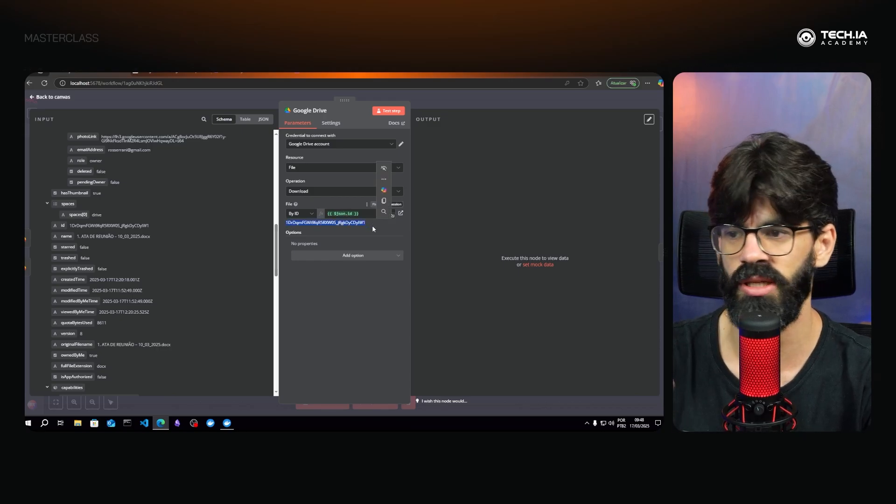
{"action": "left_click", "coordinate": [372, 230]}
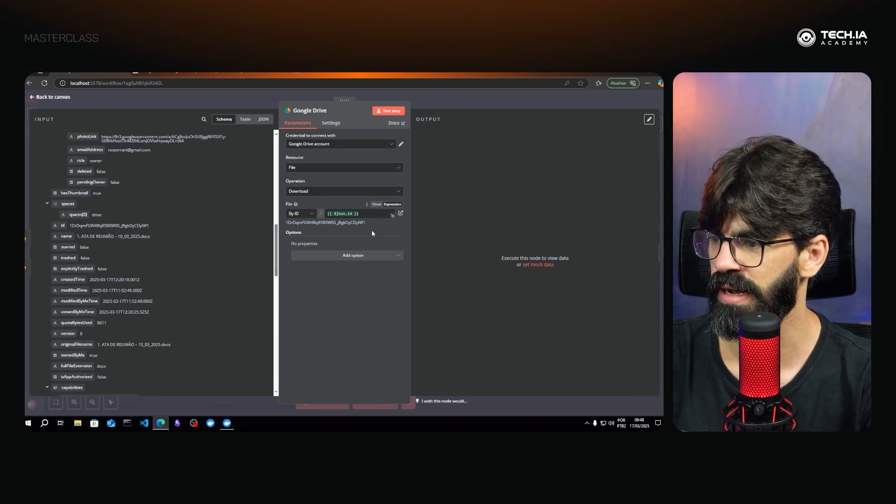
{"action": "left_click", "coordinate": [448, 103]}
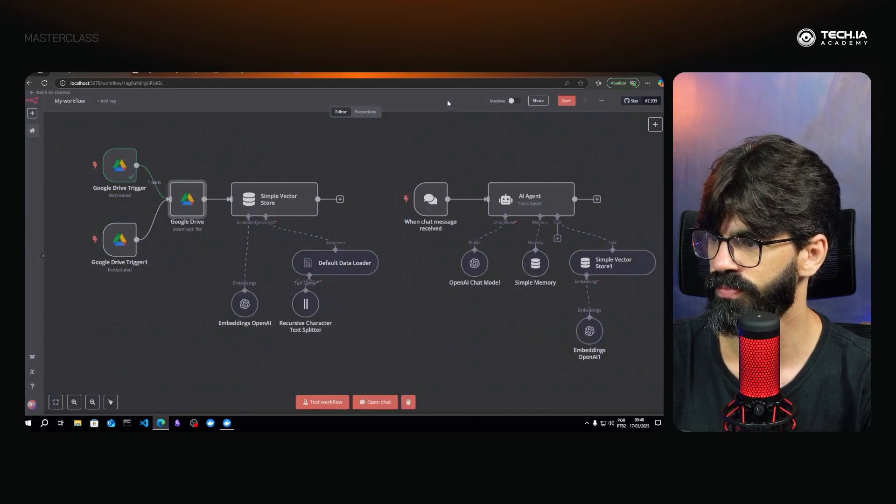
Save the workflow and activate it, dismissing the activation notice.
{"action": "left_click", "coordinate": [567, 103]}
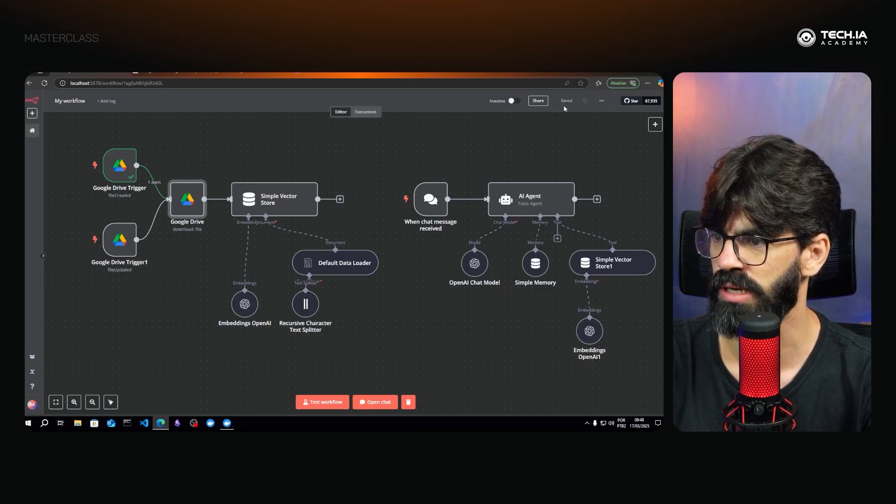
{"action": "left_click", "coordinate": [513, 101]}
{"action": "left_click", "coordinate": [403, 273]}
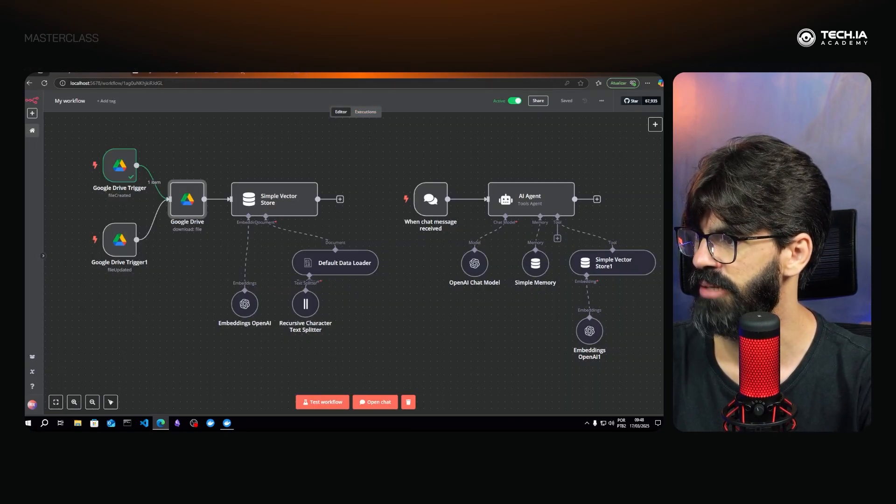
Arrange the workflow and the Google Drive n8n folder side by side and fit the whole workflow in view.
{"action": "left_click", "coordinate": [243, 73]}
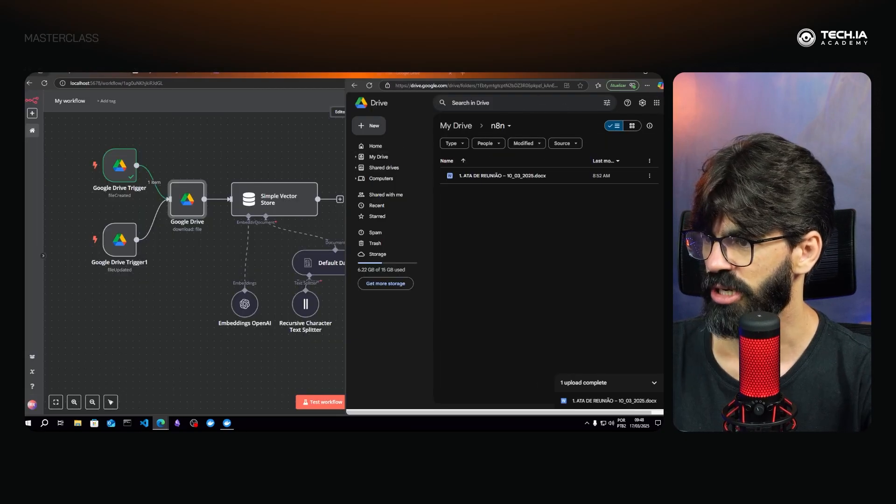
{"action": "key", "text": "alt+Tab"}
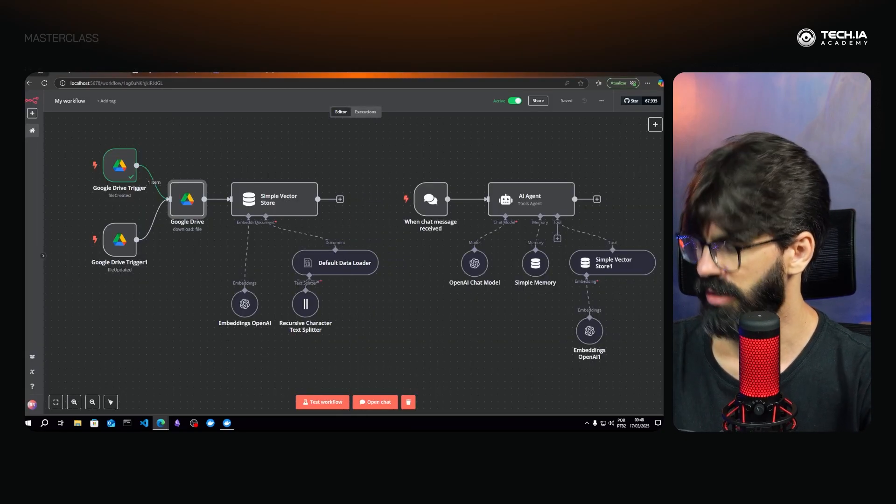
{"action": "key", "text": "super+Left"}
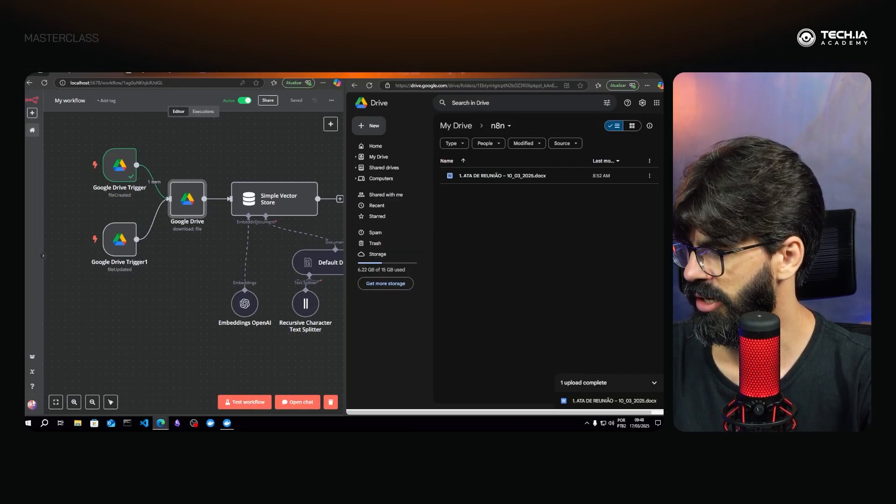
{"action": "left_click", "coordinate": [55, 402]}
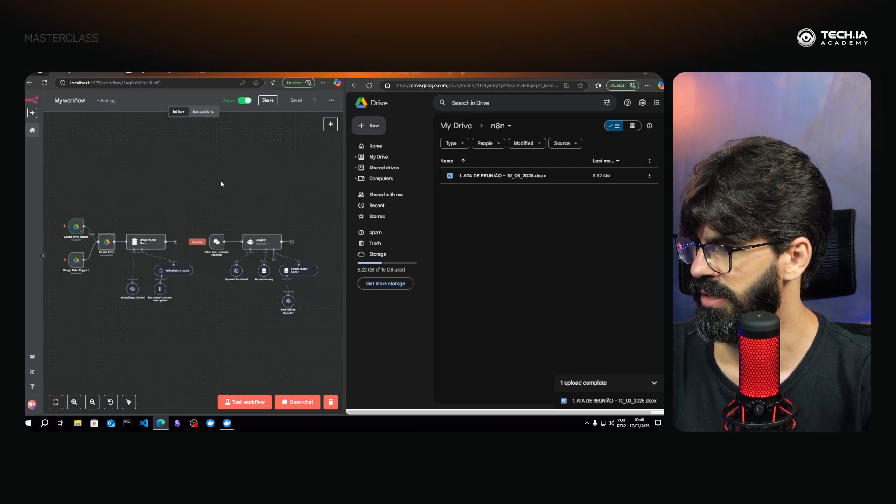
Show the workflow's executions, upload 2. ATA DE REUNIÃO – 17_03_2025.docx to the Drive n8n folder and open the newest execution.
{"action": "left_click", "coordinate": [201, 112]}
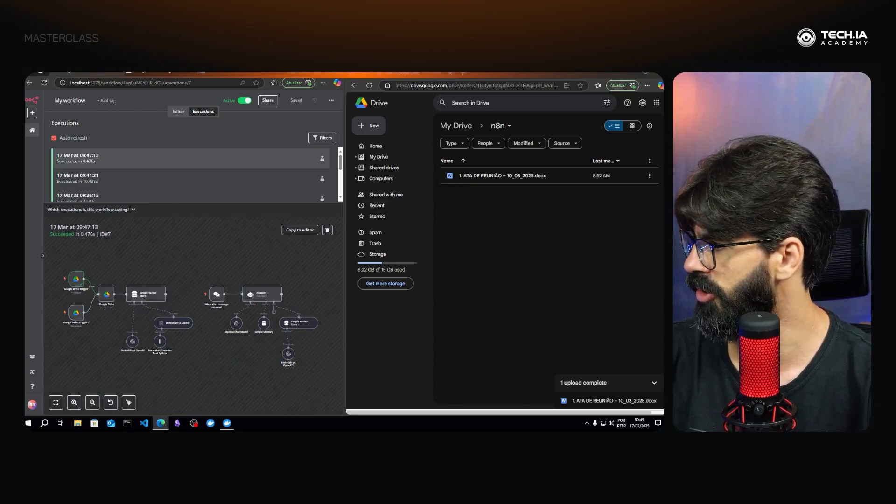
{"action": "left_click_drag", "start_coordinate": [273, 325], "coordinate": [512, 231]}
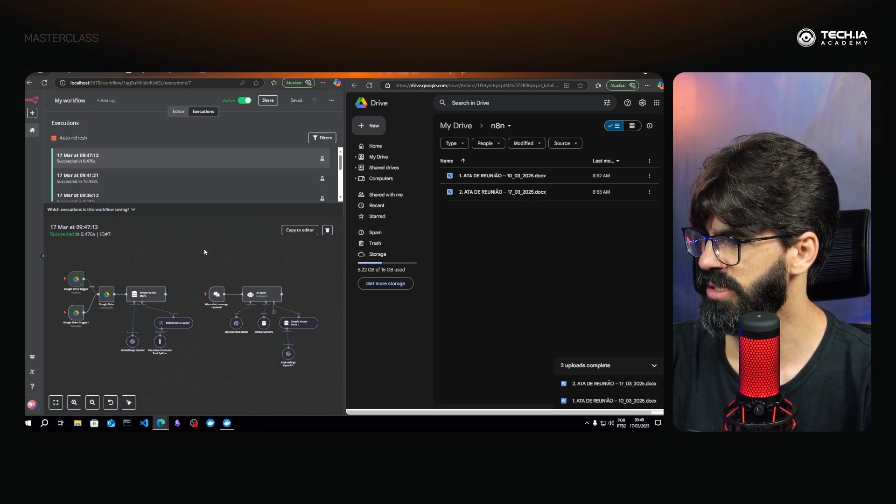
{"action": "left_click", "coordinate": [68, 162]}
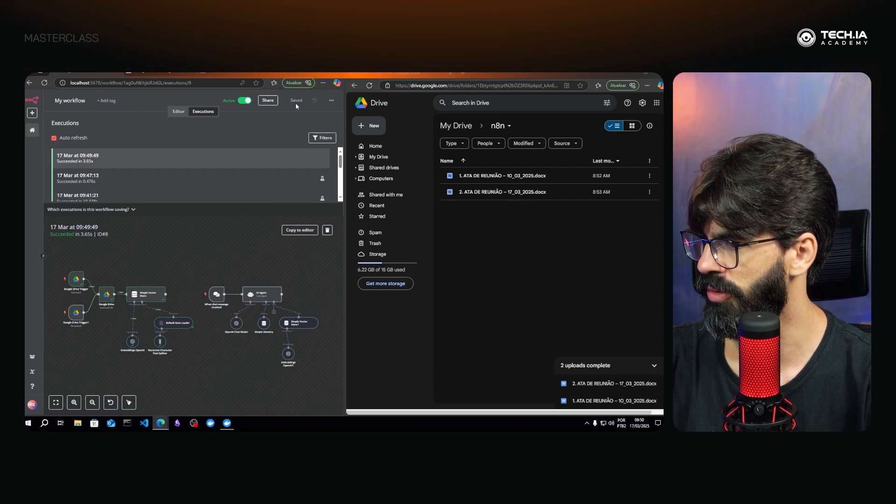
Maximize the execution view and examine the Simple Vector Store's output for the uploaded minutes' content.
{"action": "key", "text": "super+Up"}
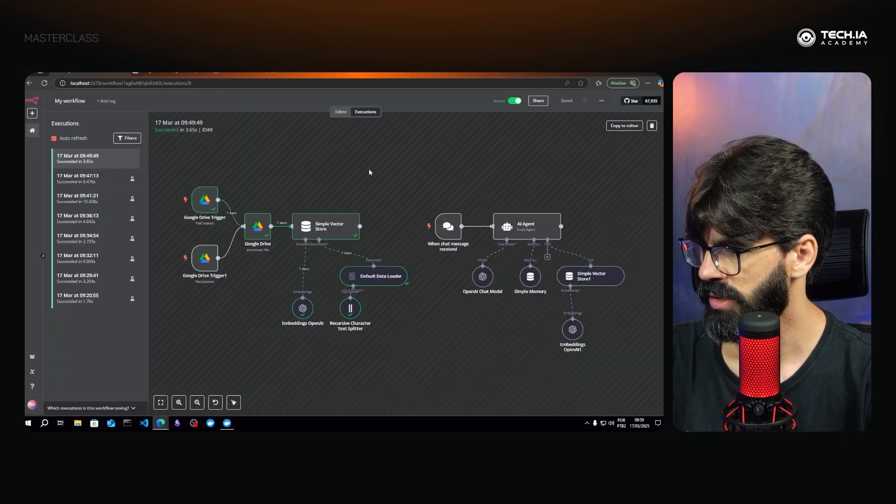
{"action": "double_click", "coordinate": [320, 227]}
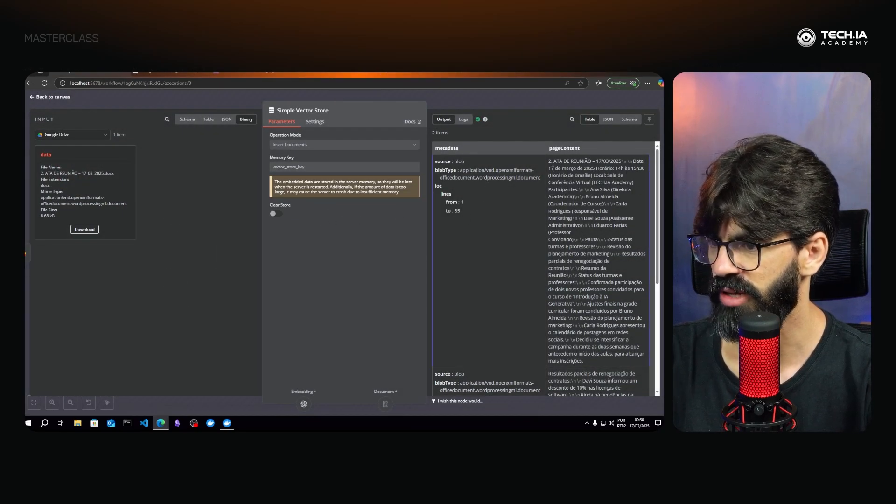
{"action": "left_click_drag", "start_coordinate": [553, 160], "coordinate": [618, 162]}
{"action": "scroll", "coordinate": [581, 253], "scroll_direction": "down", "scroll_amount": 4}
{"action": "scroll", "coordinate": [581, 254], "scroll_direction": "up", "scroll_amount": 4}
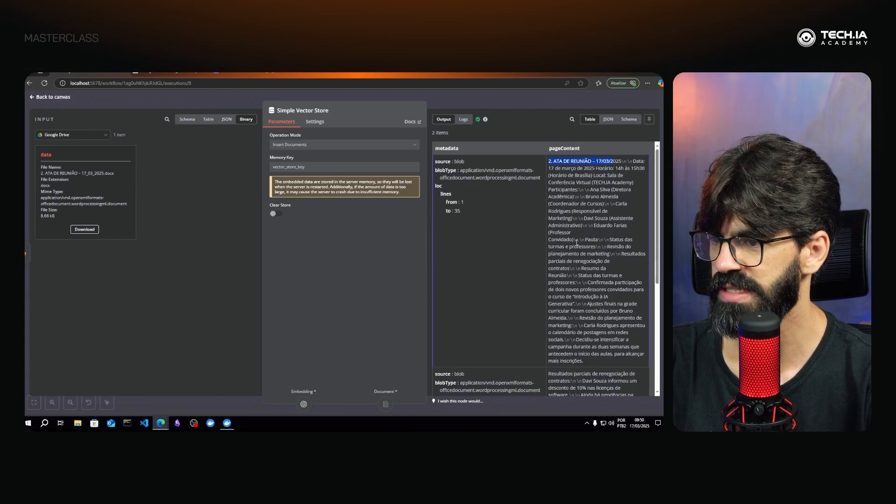
{"action": "left_click", "coordinate": [545, 106]}
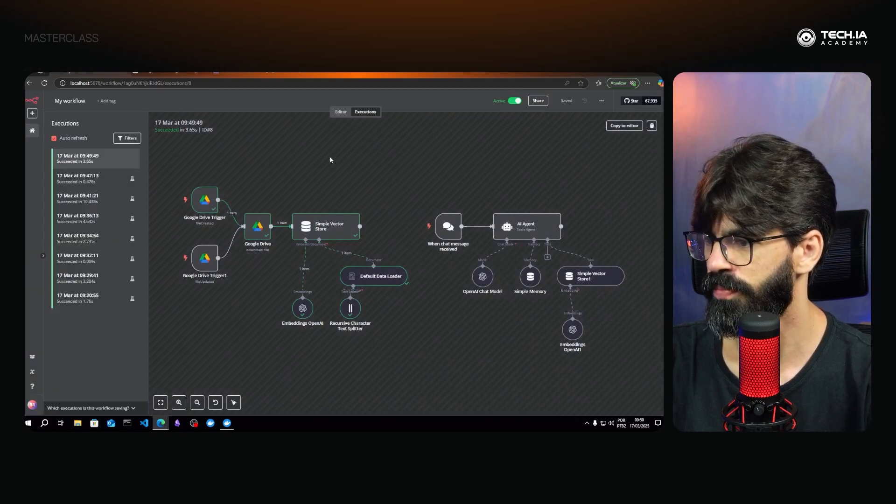